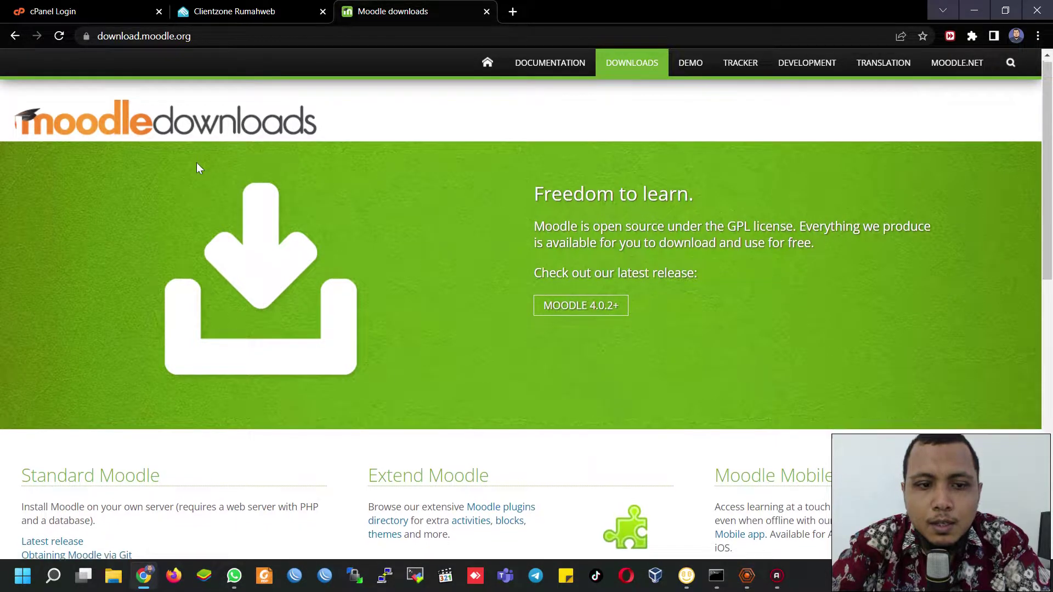
# - Glance at the cPanel login tab, then return to the Moodle downloads page
pyautogui.scroll(-3, 196, 163)
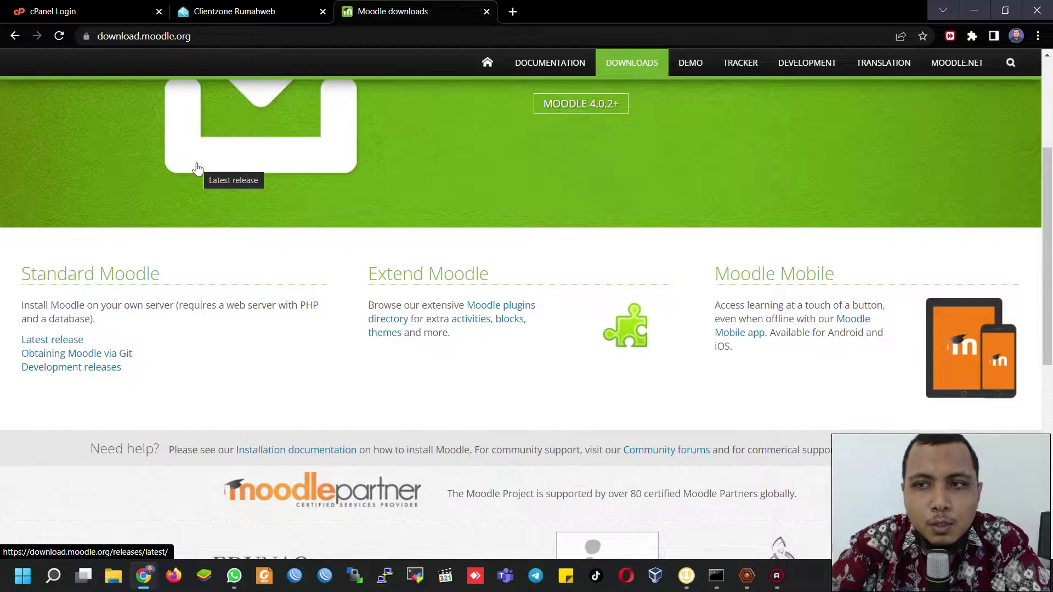
pyautogui.scroll(3, 198, 167)
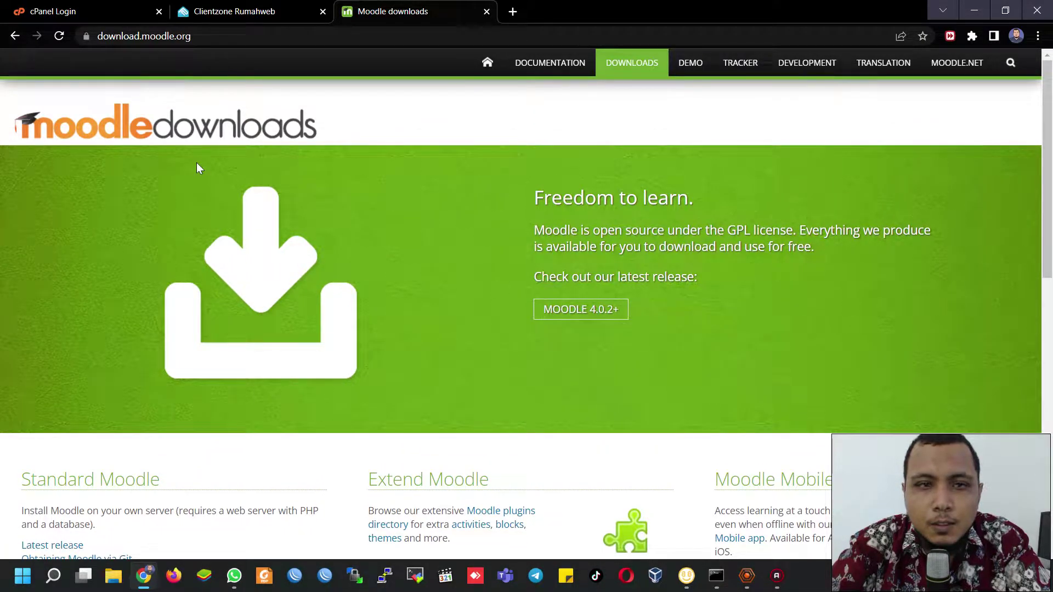
pyautogui.click(77, 7)
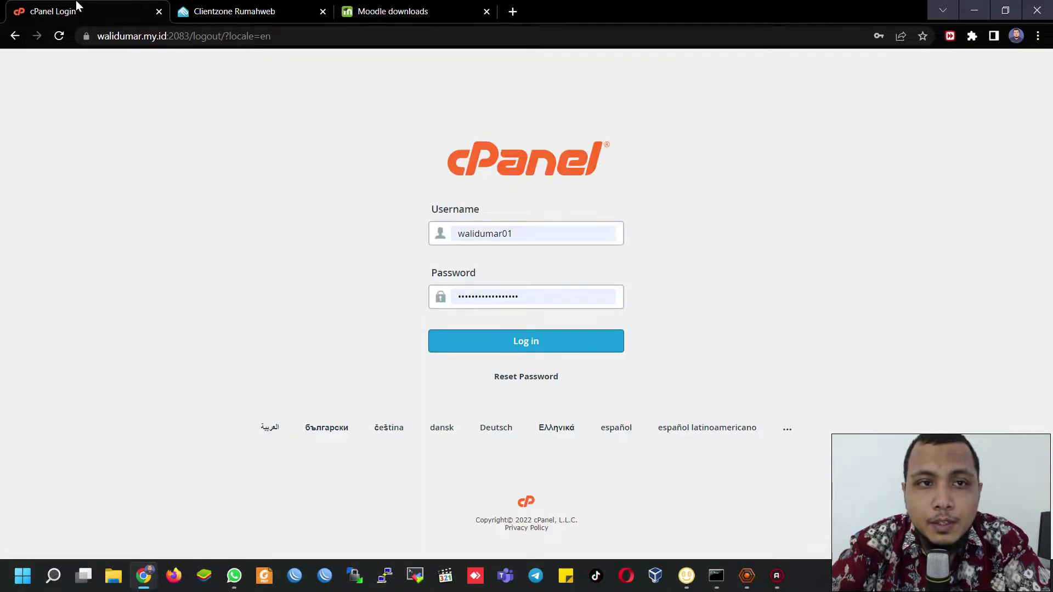
pyautogui.click(364, 8)
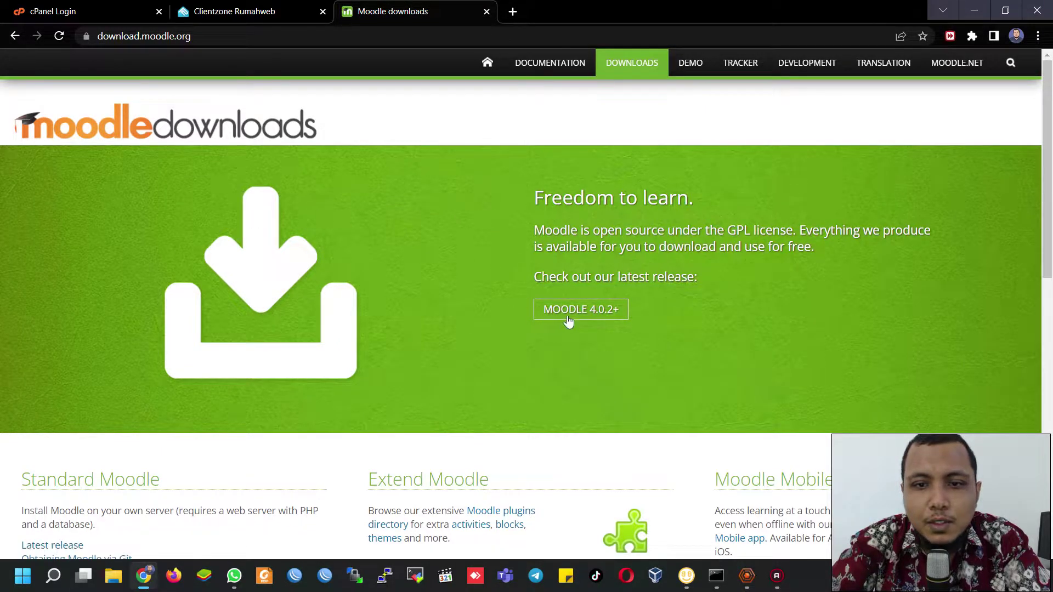
# - Download the Moodle 4.0.2+ zip package (moodle-latest-400.zip) and show the full downloads list
pyautogui.click(597, 315)
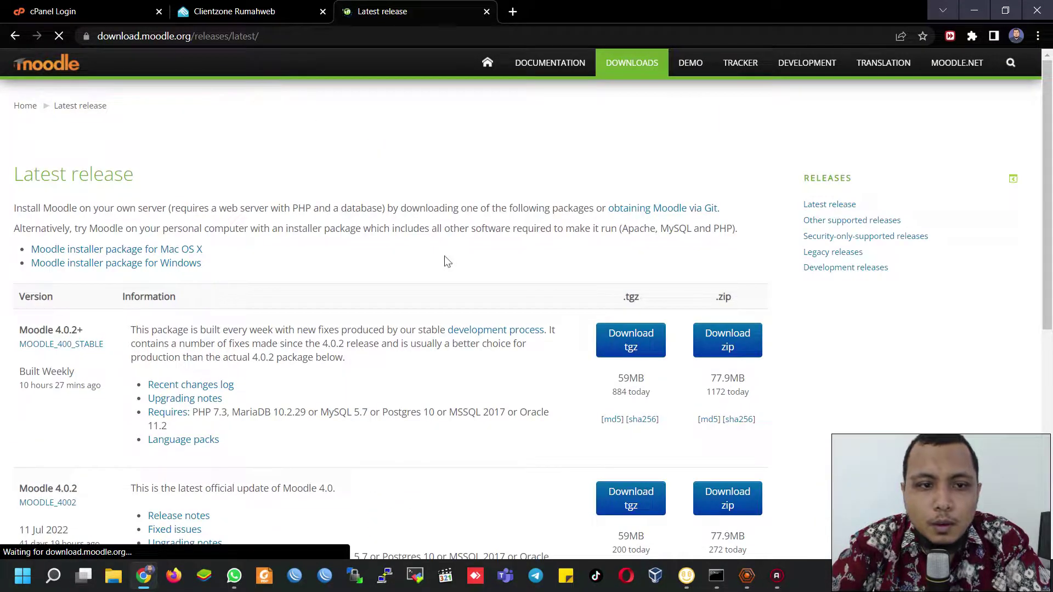
pyautogui.scroll(-1, 447, 262)
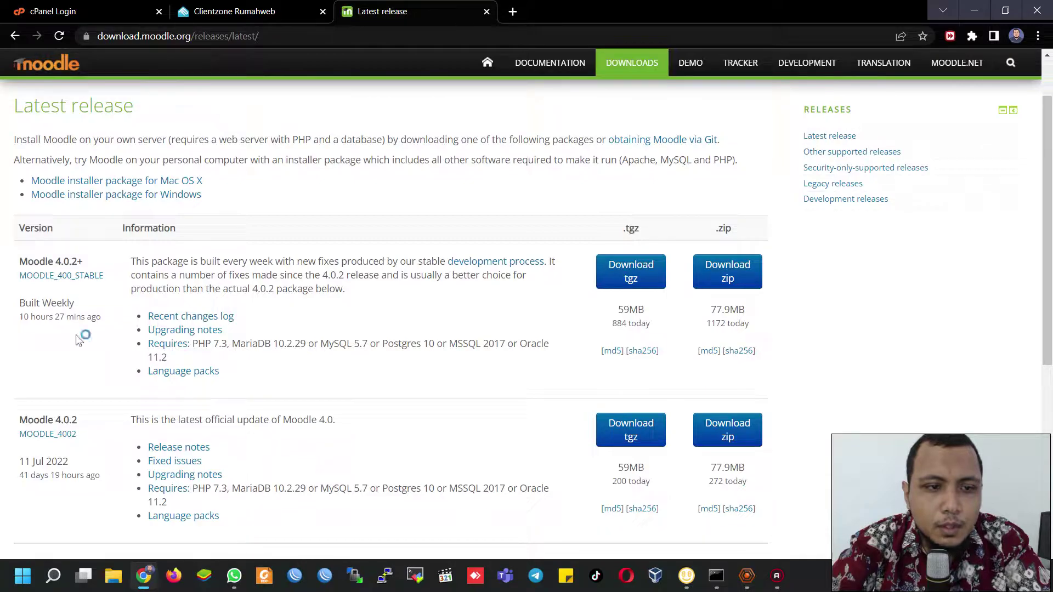
pyautogui.click(723, 276)
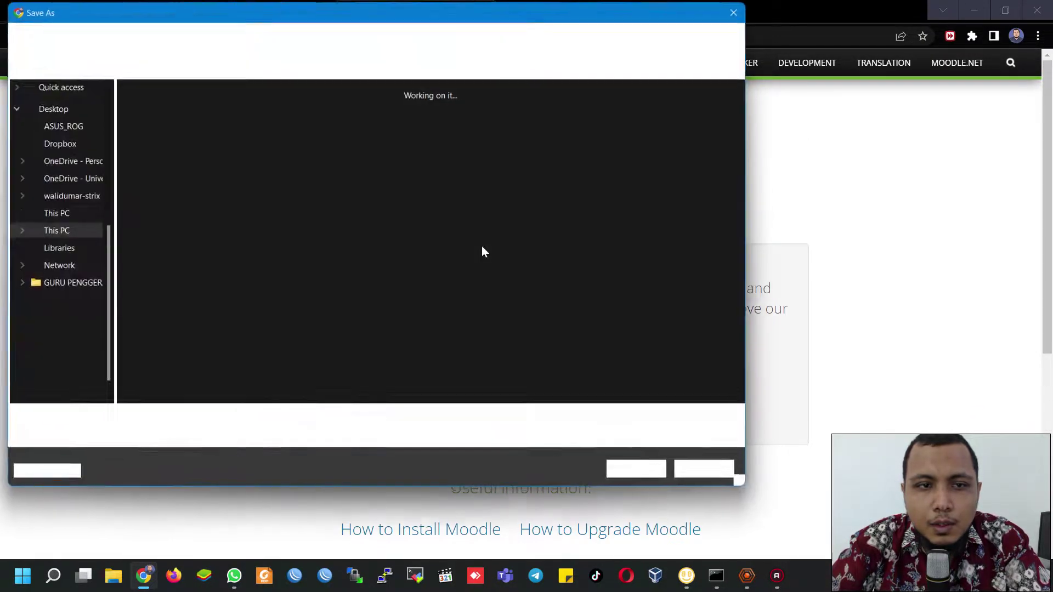
pyautogui.click(645, 467)
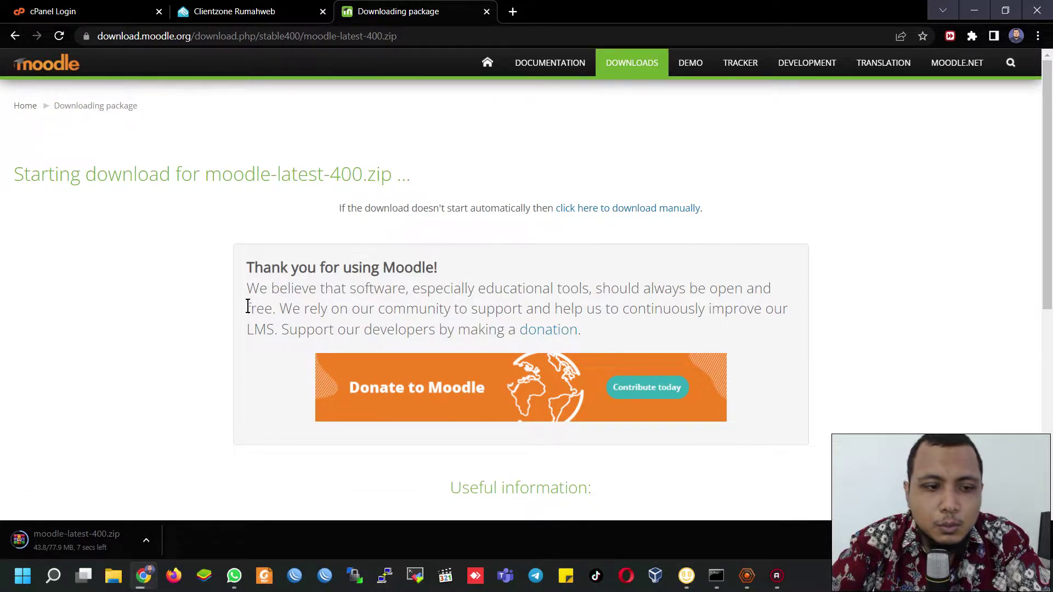
pyautogui.click(989, 535)
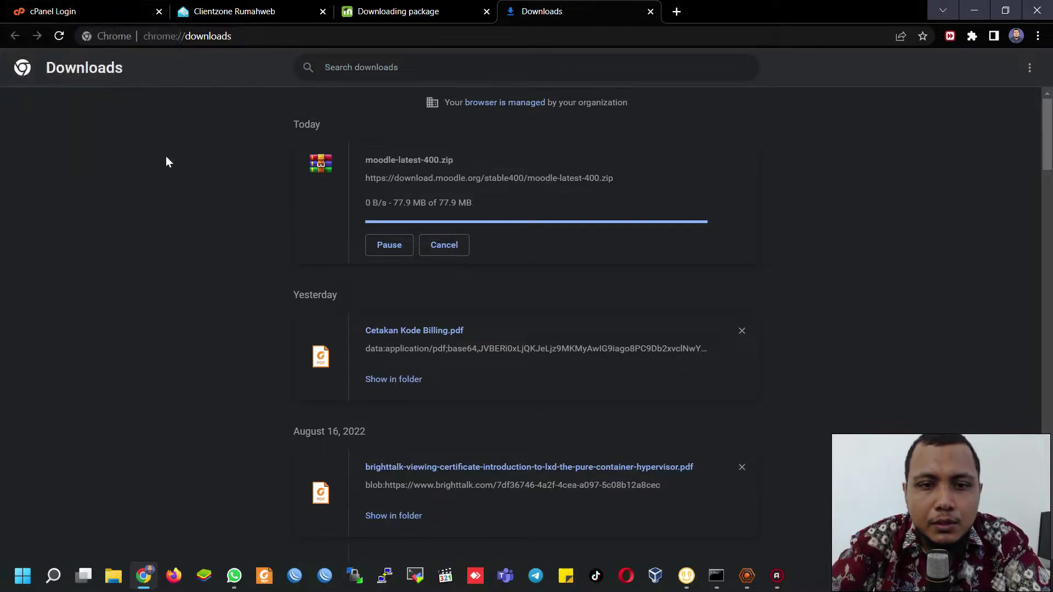
# - Log in to cPanel with the saved credentials, then move to the Rumahweb client area
pyautogui.click(63, 10)
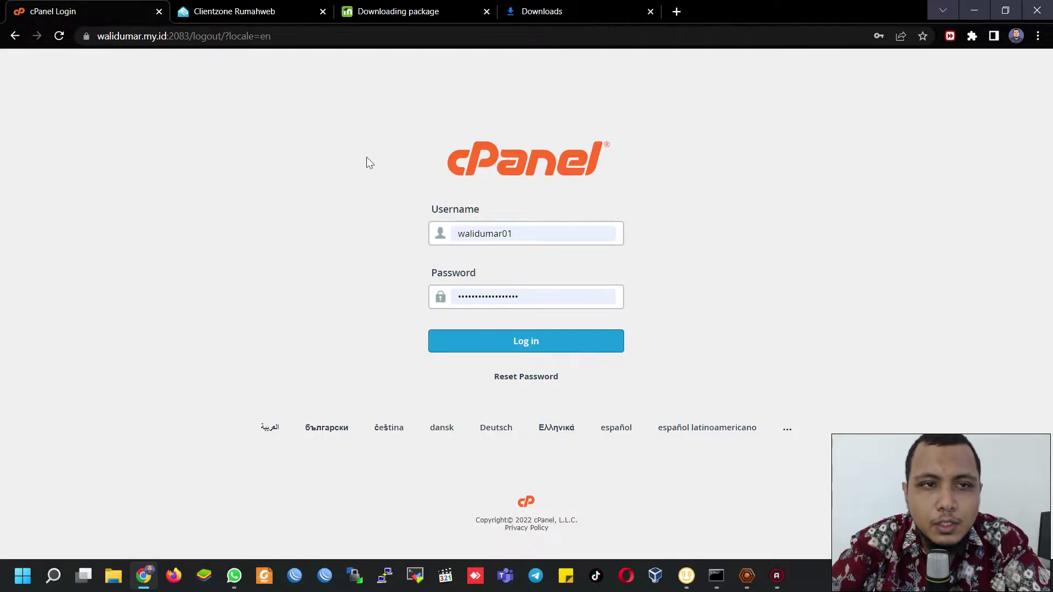
pyautogui.click(513, 336)
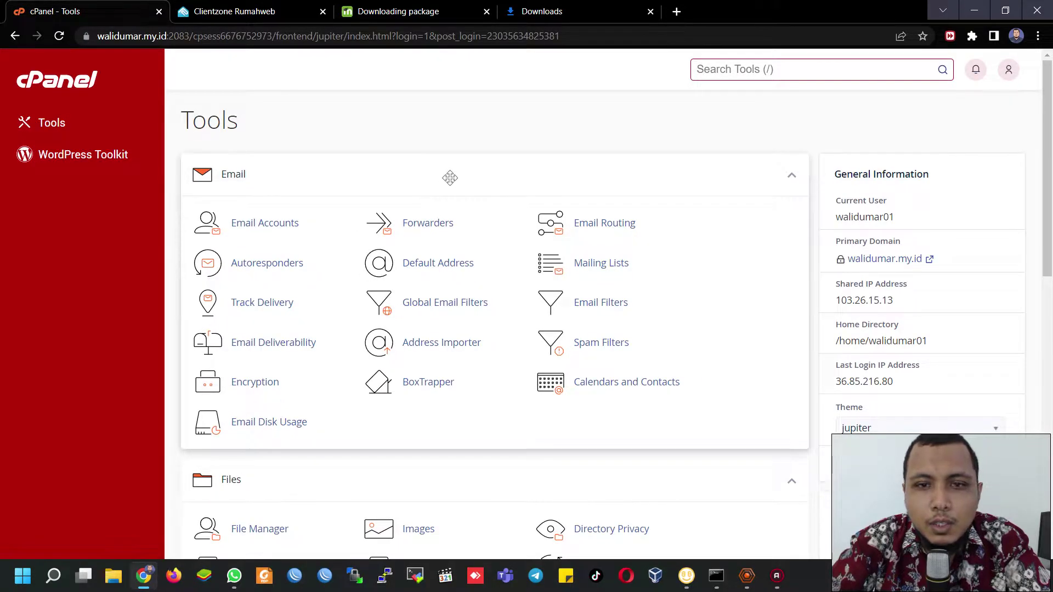
pyautogui.click(310, 19)
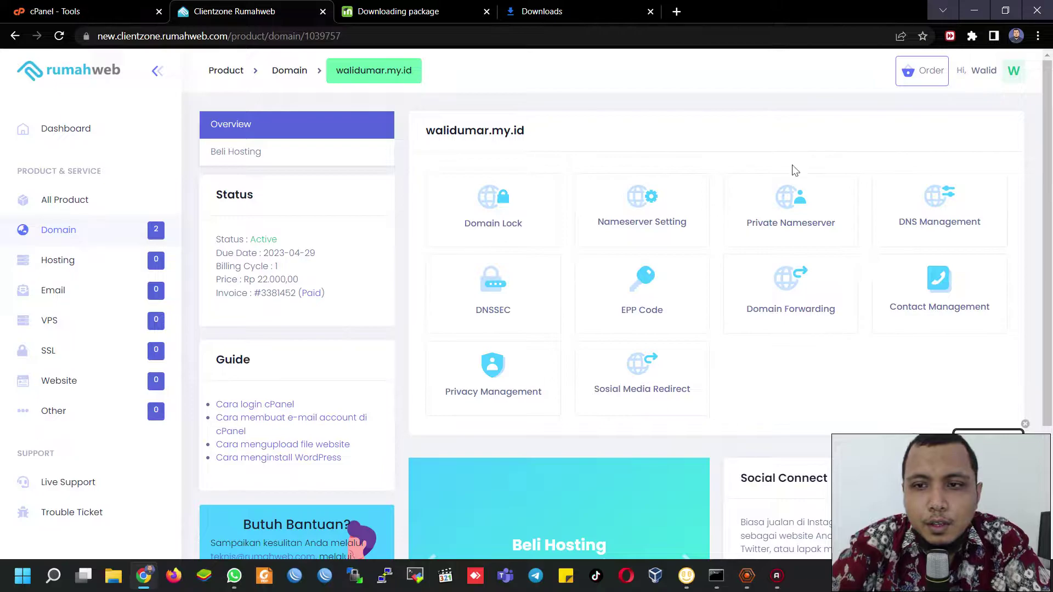
# - Open DNS Management for walidumar.my.id and select the lms A record name
pyautogui.click(940, 203)
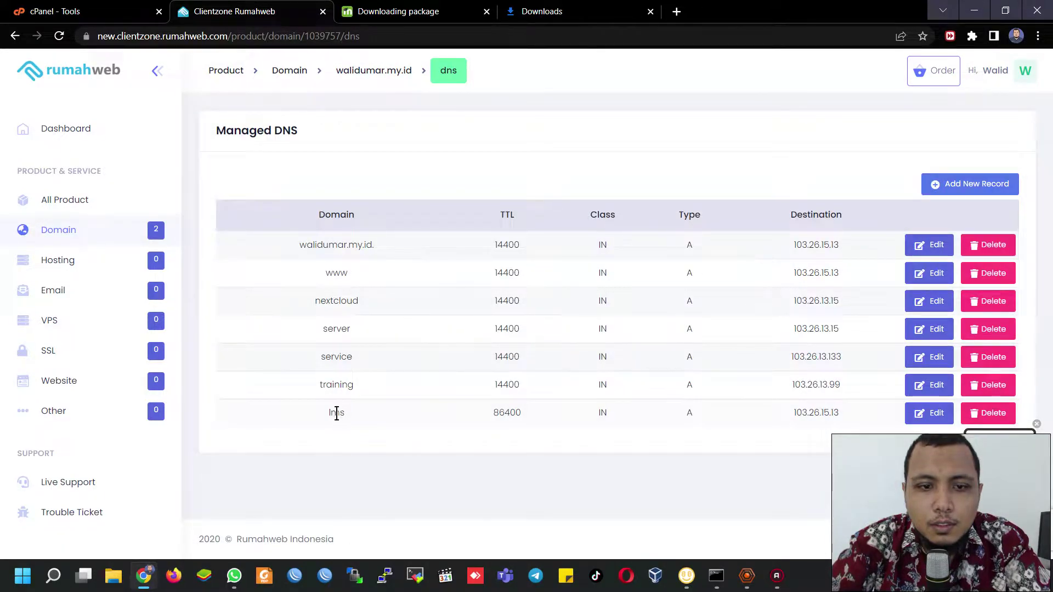
pyautogui.doubleClick(341, 414)
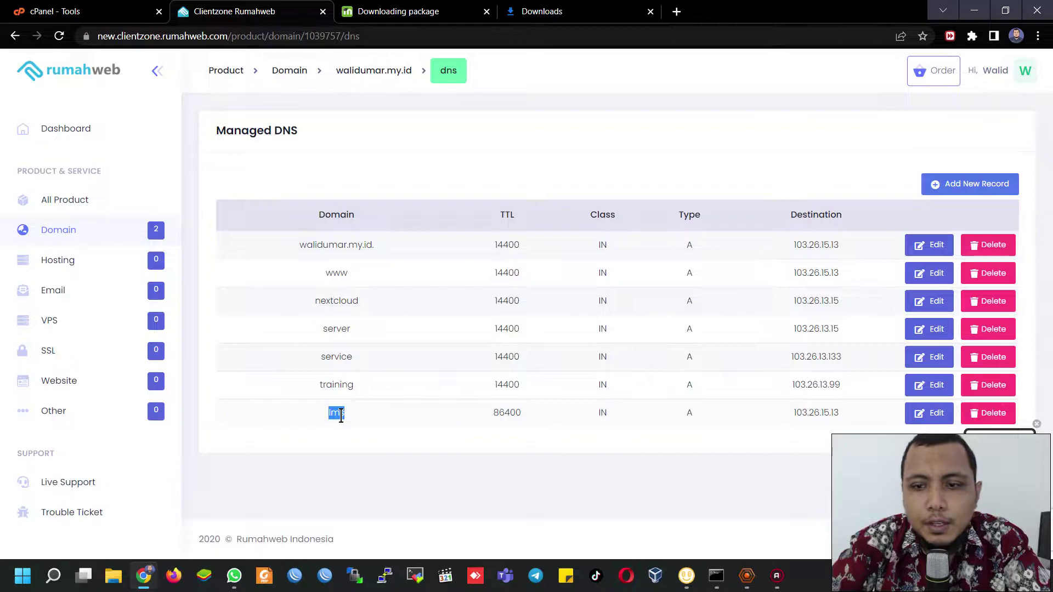
# - Open the Subdomains page from cPanel's Domains section
pyautogui.click(120, 8)
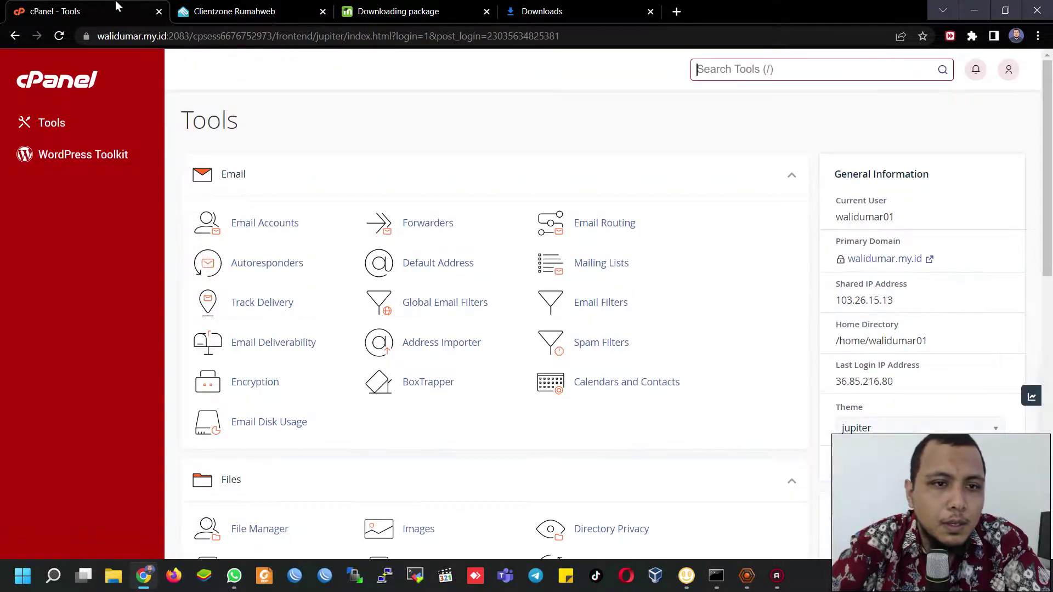
pyautogui.scroll(-6, 354, 151)
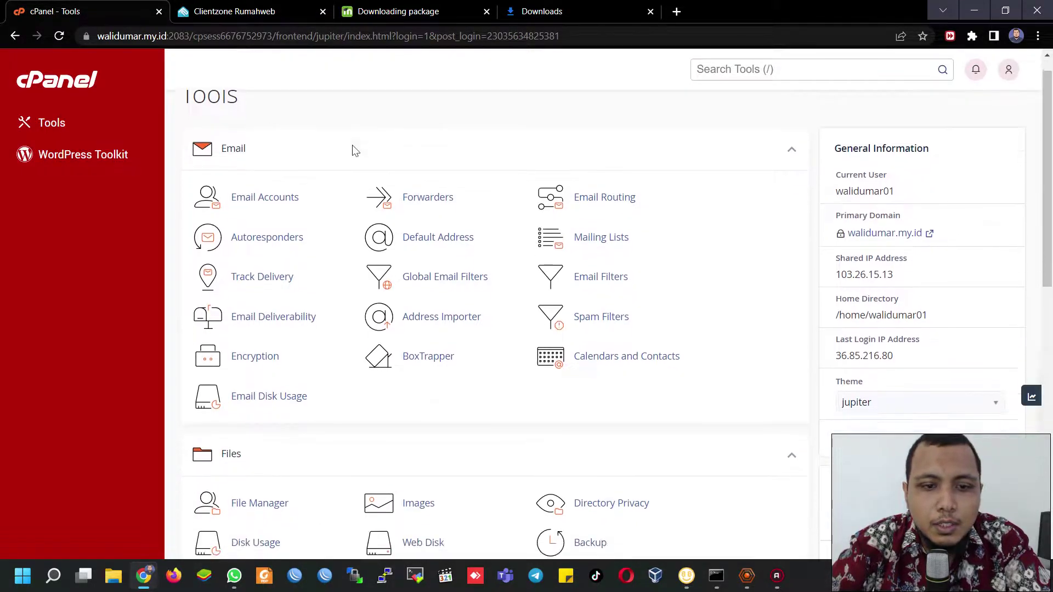
pyautogui.scroll(-3, 353, 148)
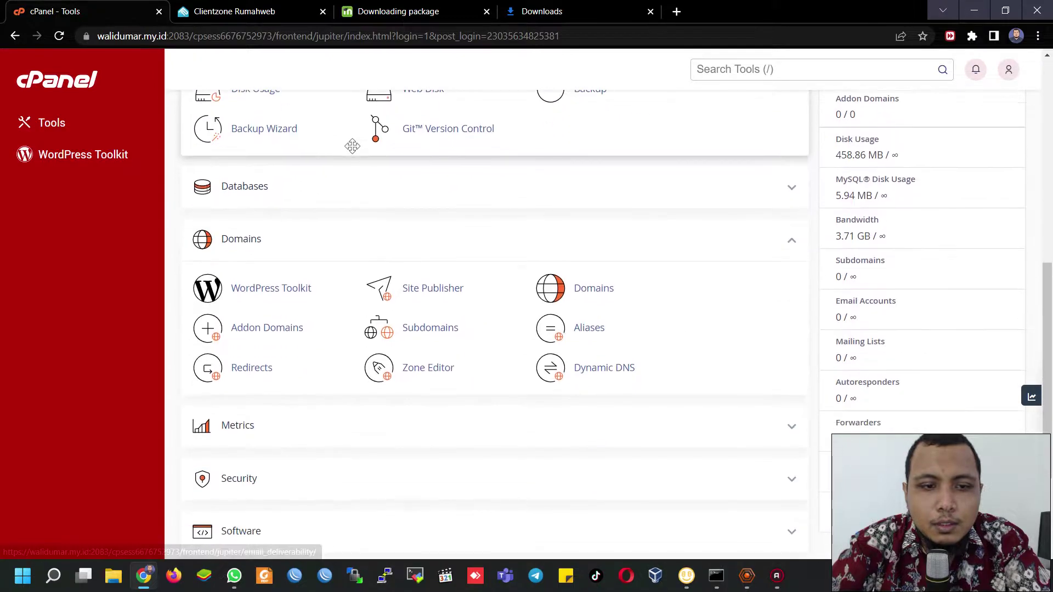
pyautogui.click(436, 331)
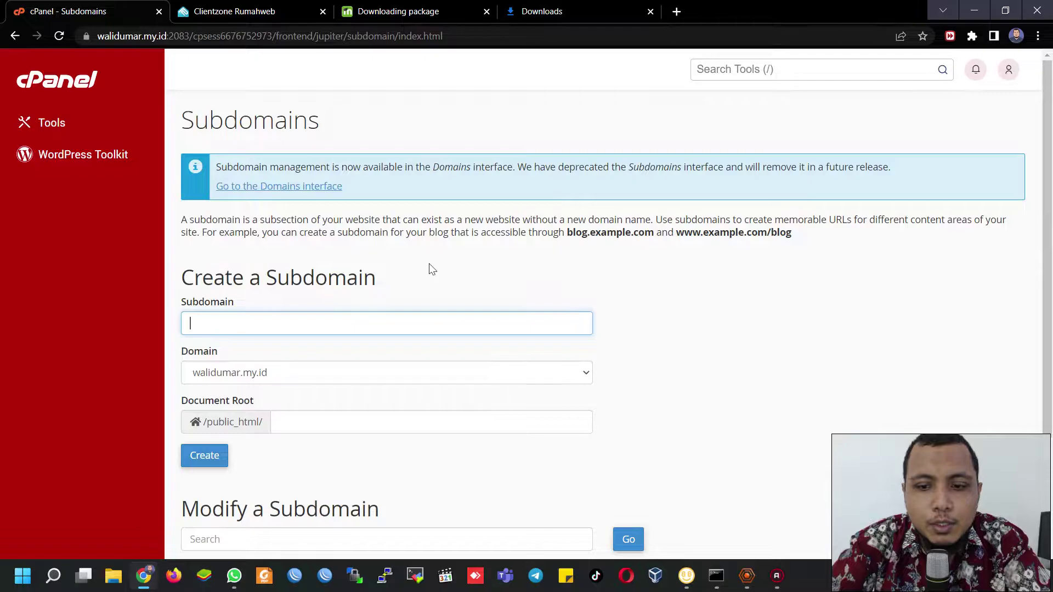
# - Enter lms.walidumar.my.id into the Windows app launcher
pyautogui.press('super+r')
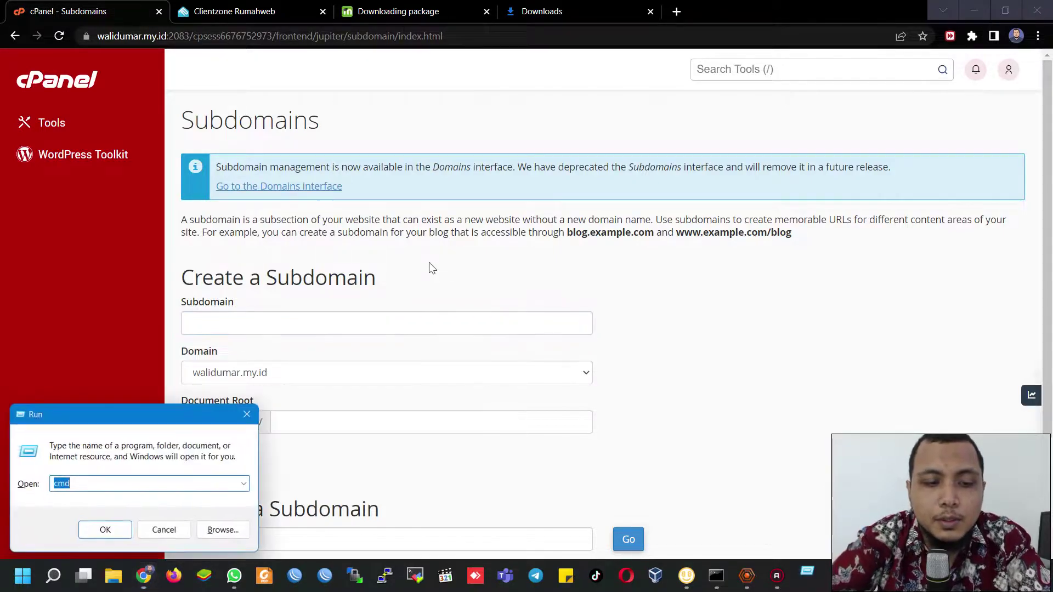
pyautogui.press('Escape')
pyautogui.hotkey('alt', 'space')
pyautogui.write('lms')
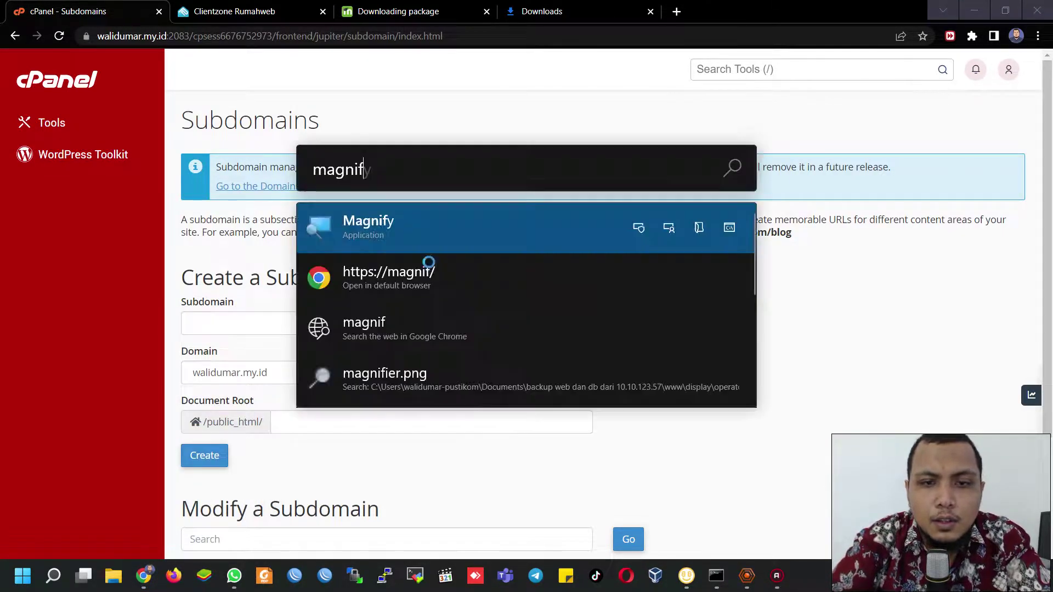
pyautogui.write('.walid')
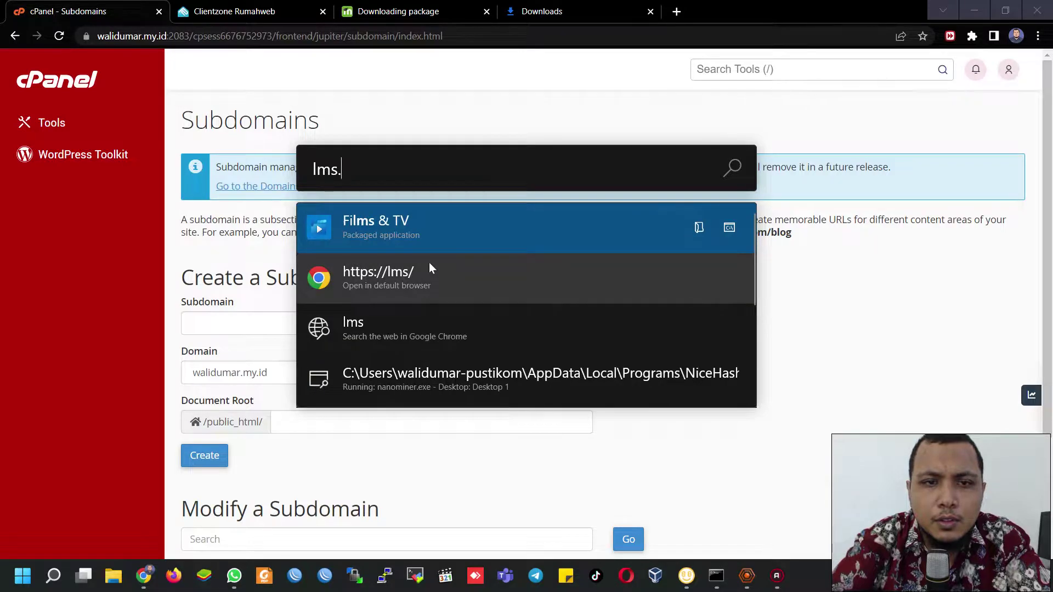
pyautogui.write('umar')
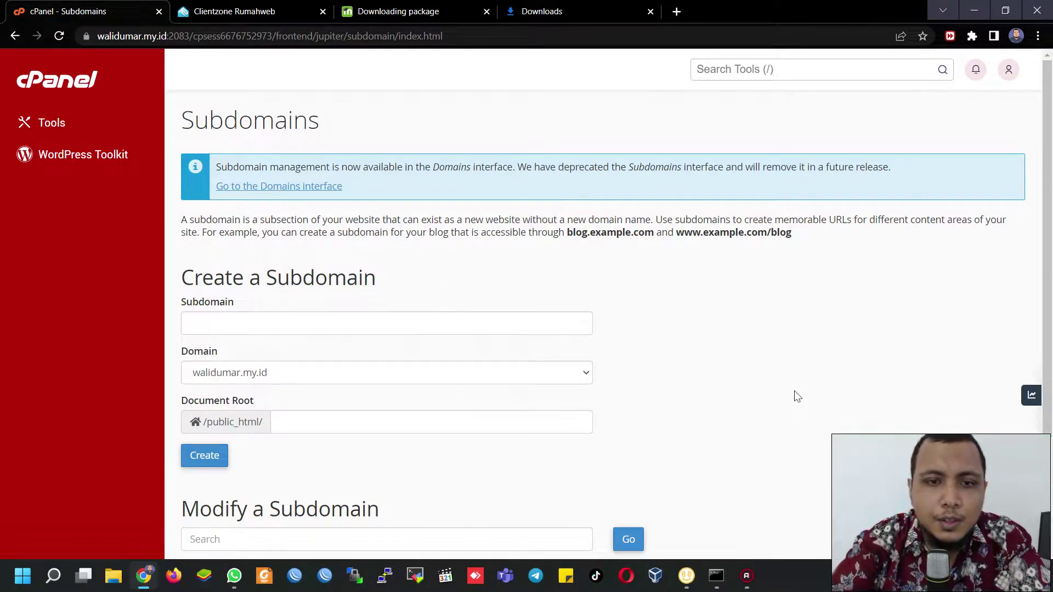
pyautogui.hotkey('alt', 'space')
pyautogui.press('End')
pyautogui.write('y.id')
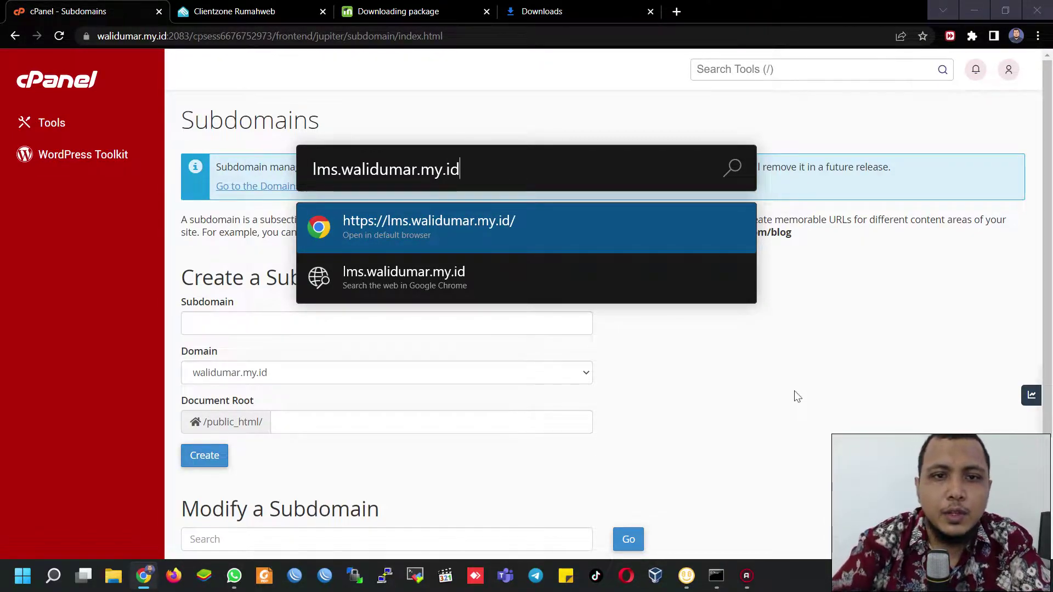
# - Create subdomain 'lms' under walidumar.my.id with document root public_html/lms, then return to the form
pyautogui.click(253, 326)
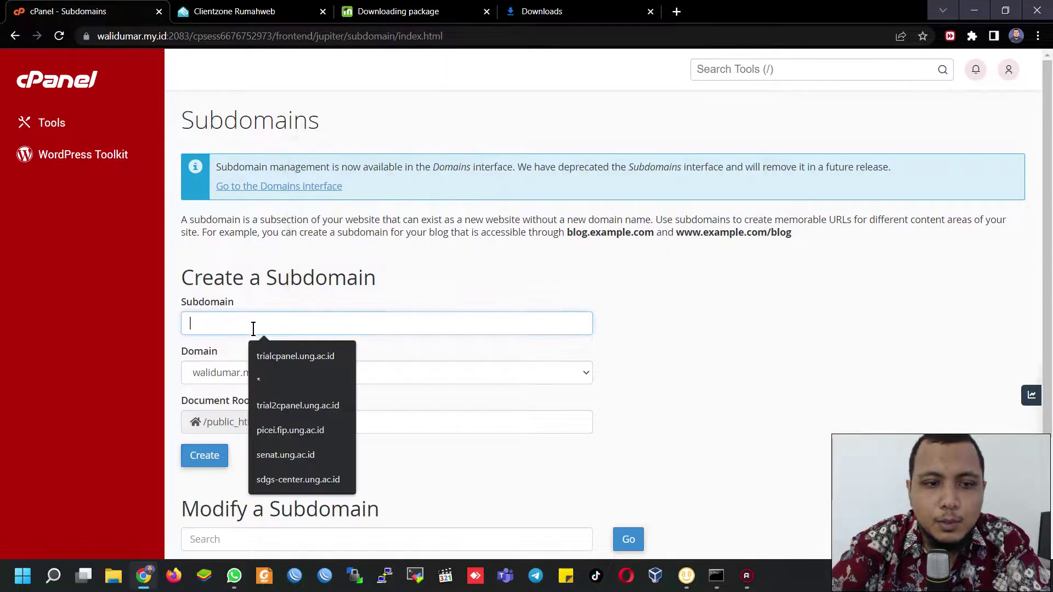
pyautogui.write('lms')
pyautogui.press('Tab')
pyautogui.scroll(-2, 255, 333)
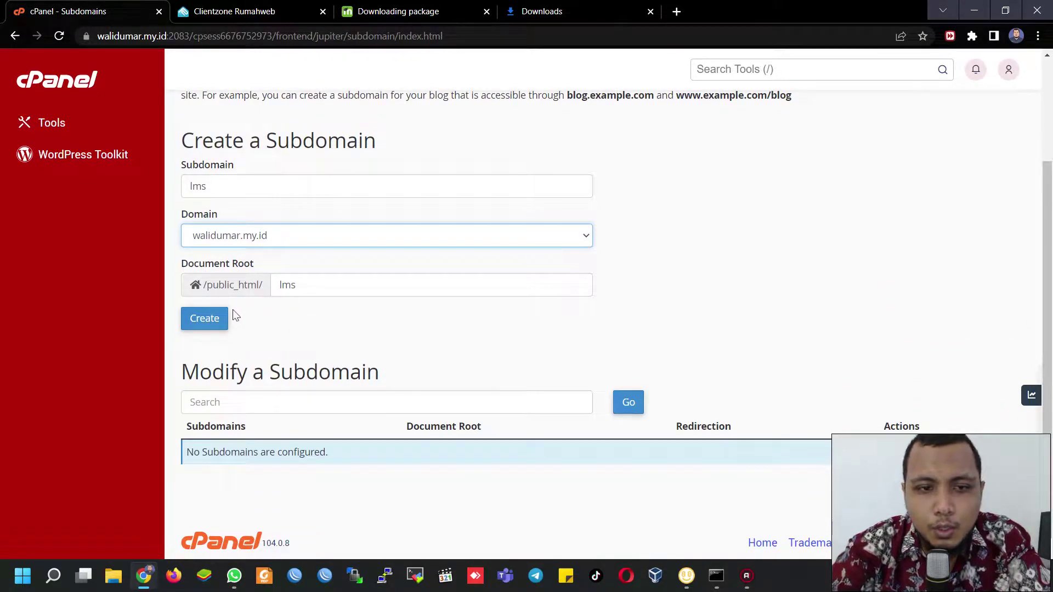
pyautogui.scroll(1, 301, 319)
pyautogui.click(297, 303)
pyautogui.click(297, 303)
pyautogui.click(225, 388)
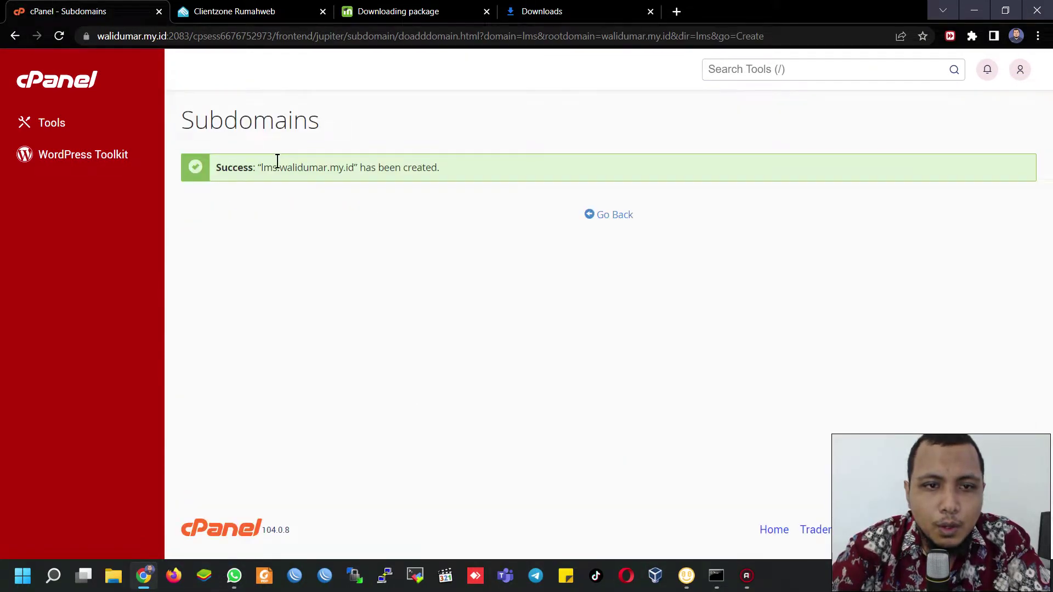
pyautogui.click(612, 216)
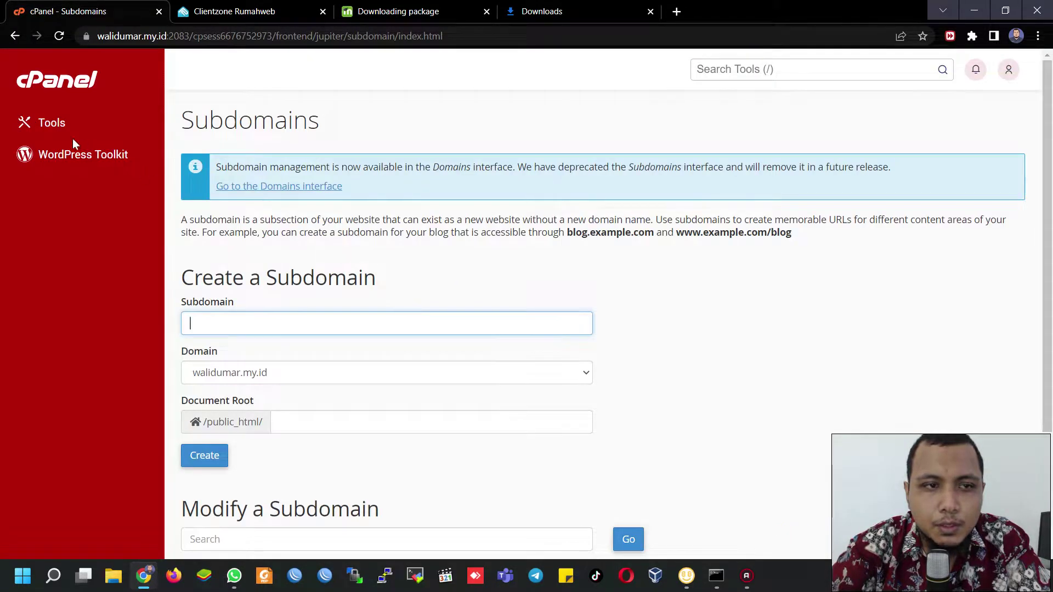
# - In File Manager, browse to public_html/lms and bring up its File Upload page
pyautogui.click(65, 128)
pyautogui.scroll(-4, 309, 279)
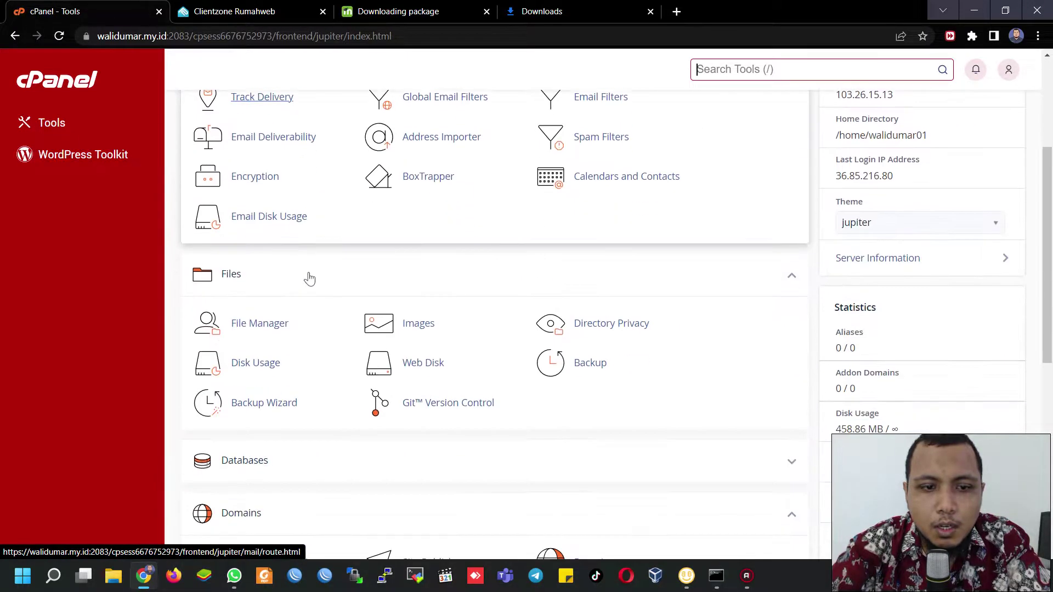
pyautogui.click(271, 325)
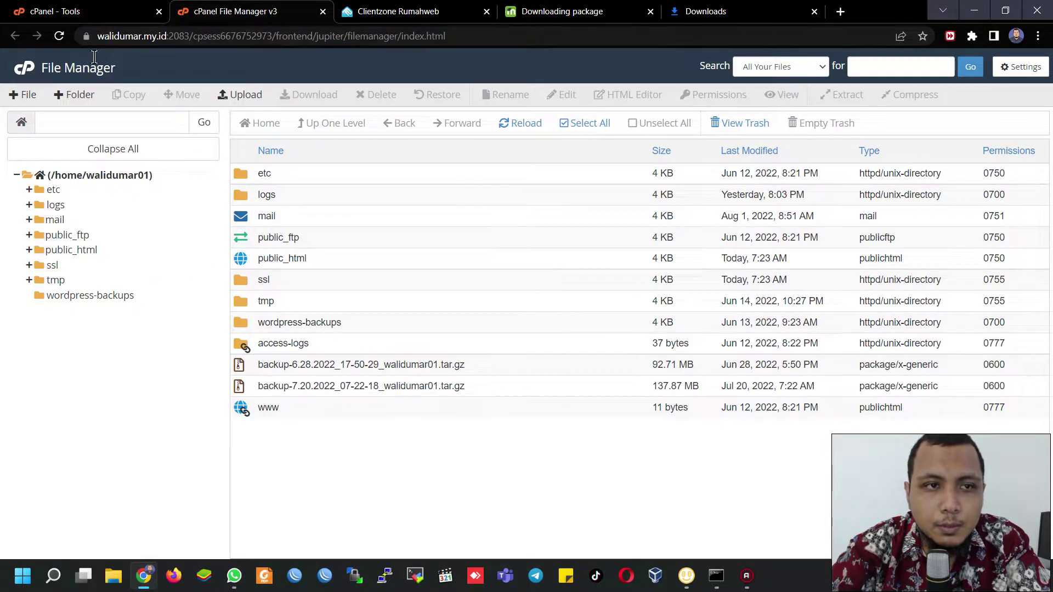
pyautogui.click(71, 253)
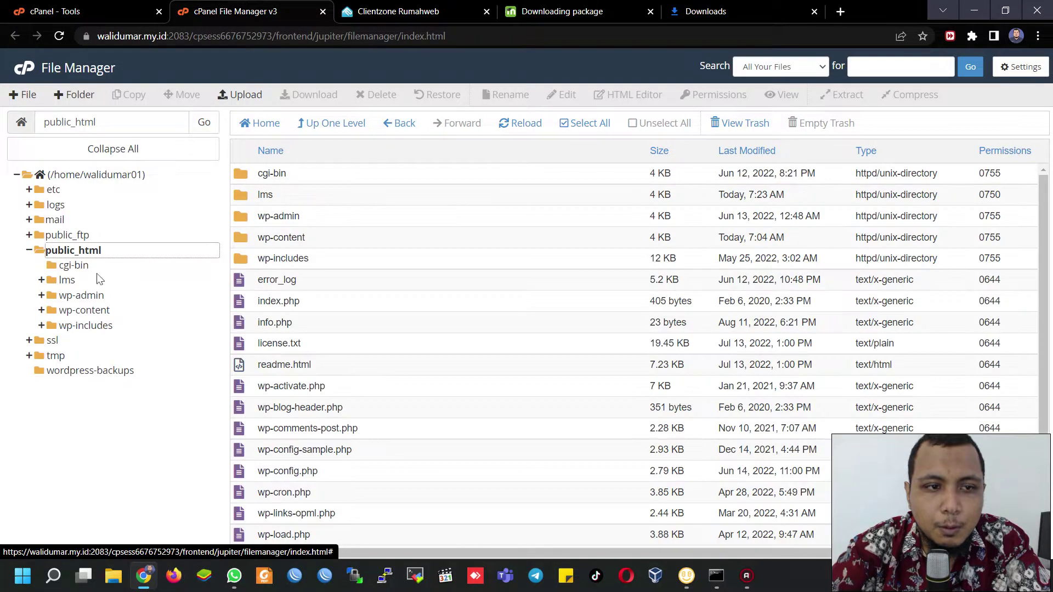
pyautogui.click(68, 281)
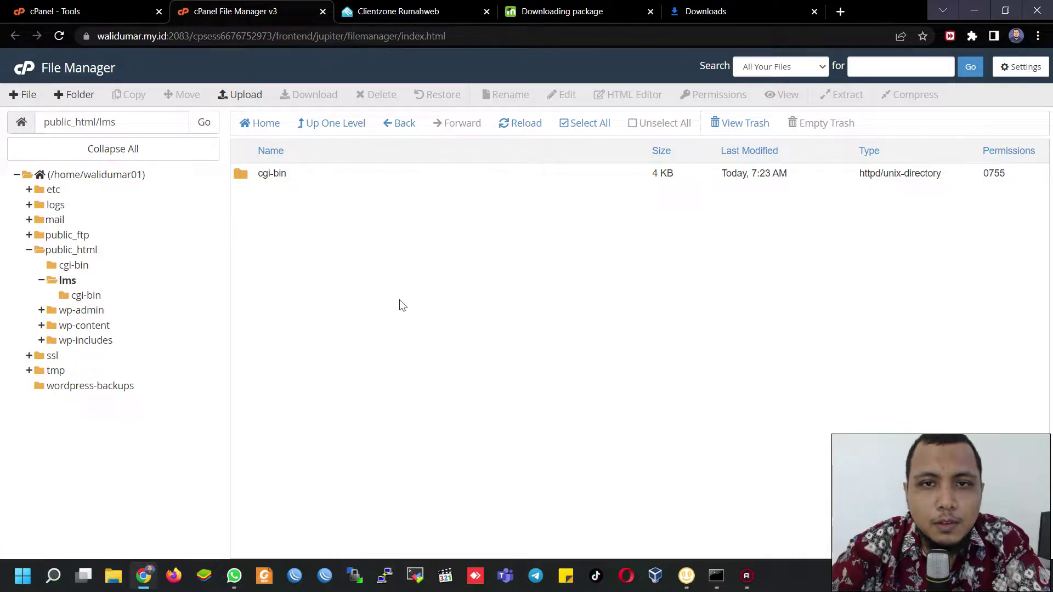
pyautogui.click(246, 95)
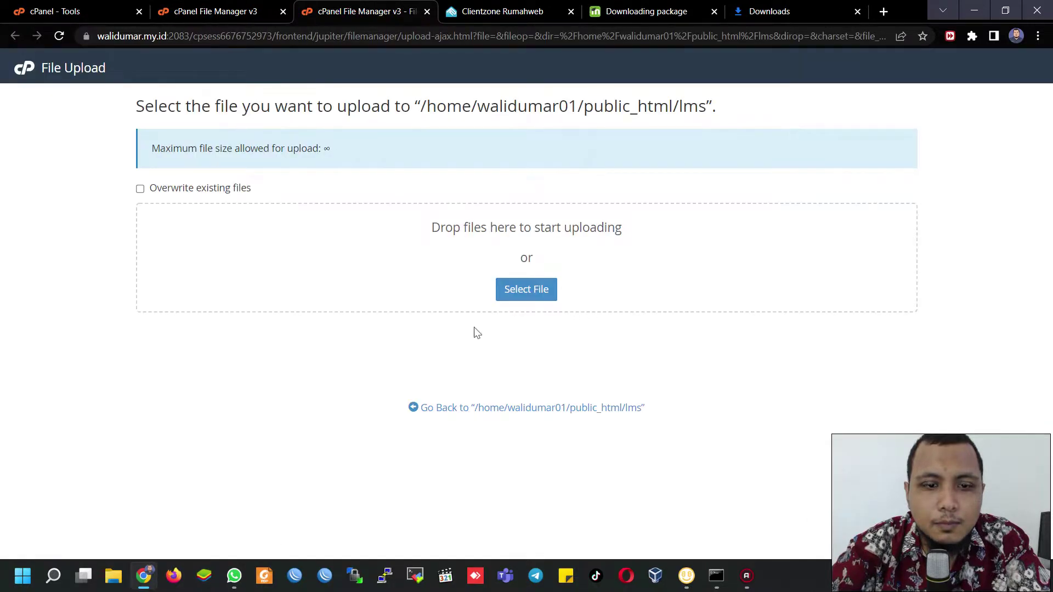
# - Upload moodle-latest-400.zip from This PC > Downloads into the lms folder
pyautogui.click(515, 287)
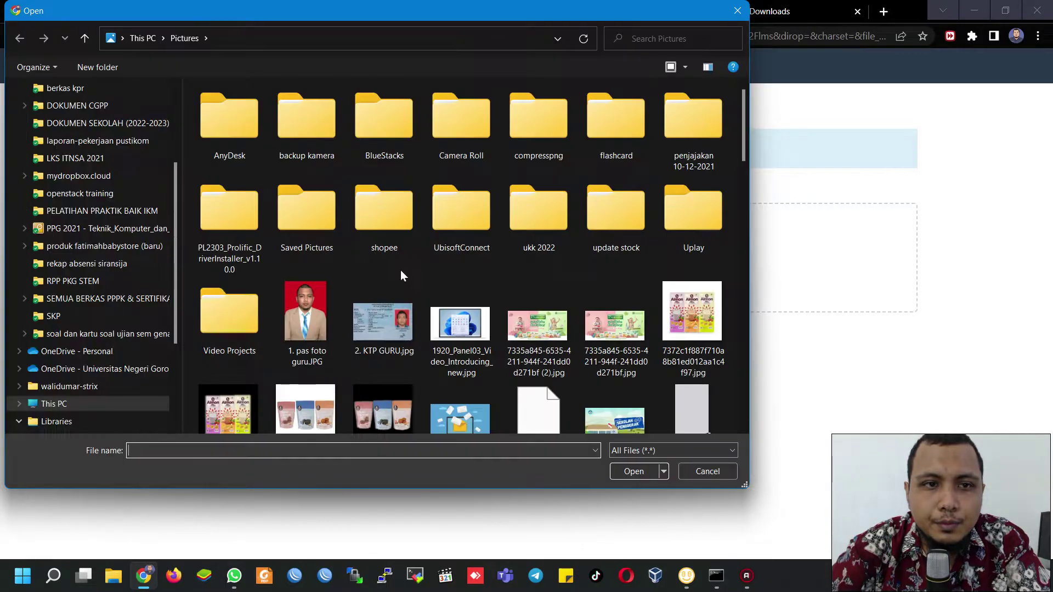
pyautogui.scroll(-2, 82, 329)
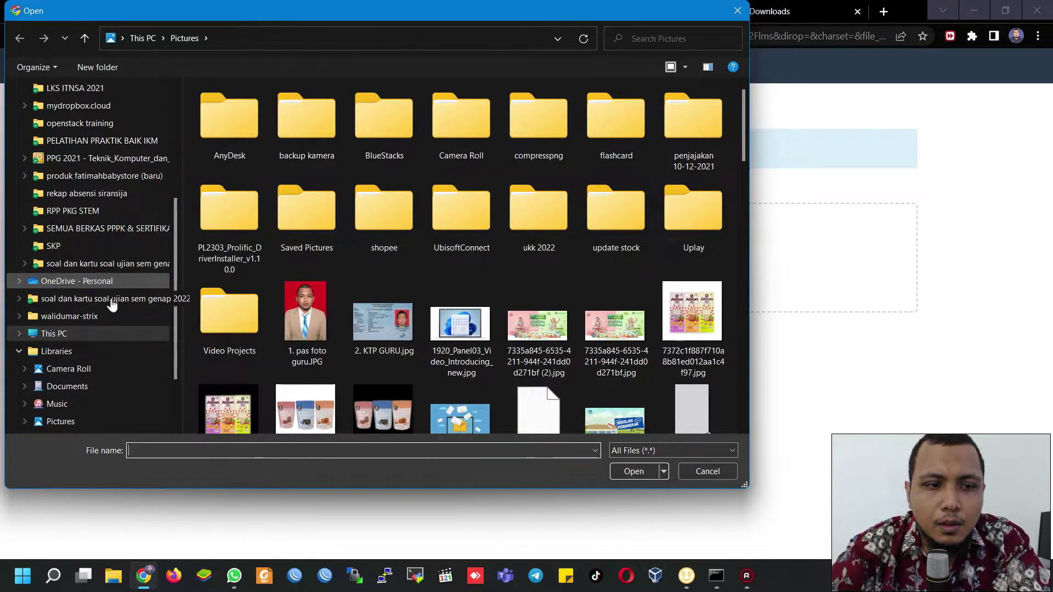
pyautogui.click(72, 334)
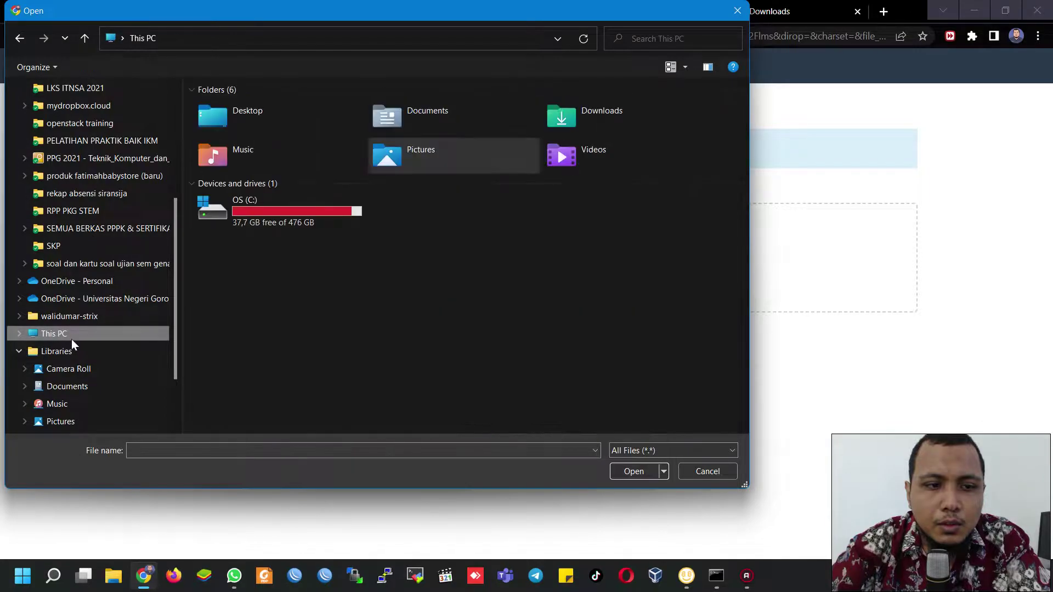
pyautogui.doubleClick(650, 103)
pyautogui.click(216, 135)
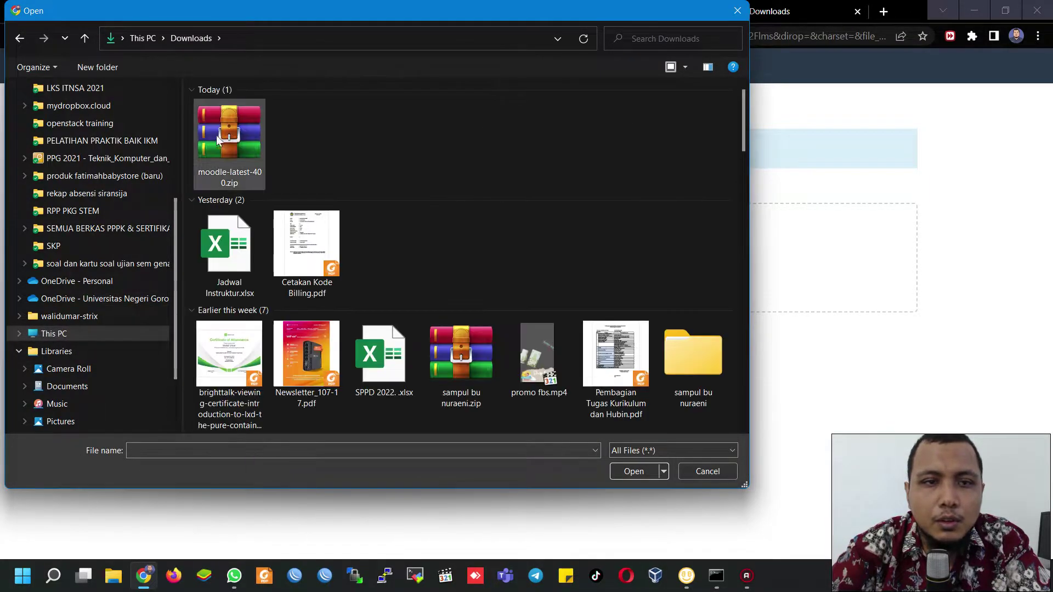
pyautogui.doubleClick(215, 135)
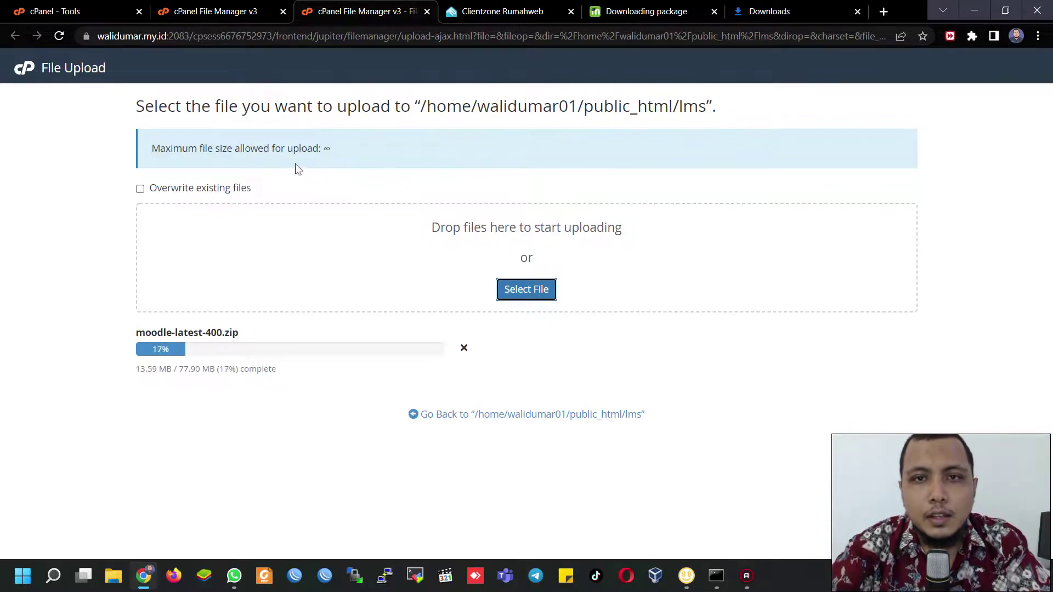
# - Load lms.walidumar.my.id in the Clientzone tab to see its bare 'Index of /', then return to the upload
pyautogui.click(496, 8)
pyautogui.click(519, 34)
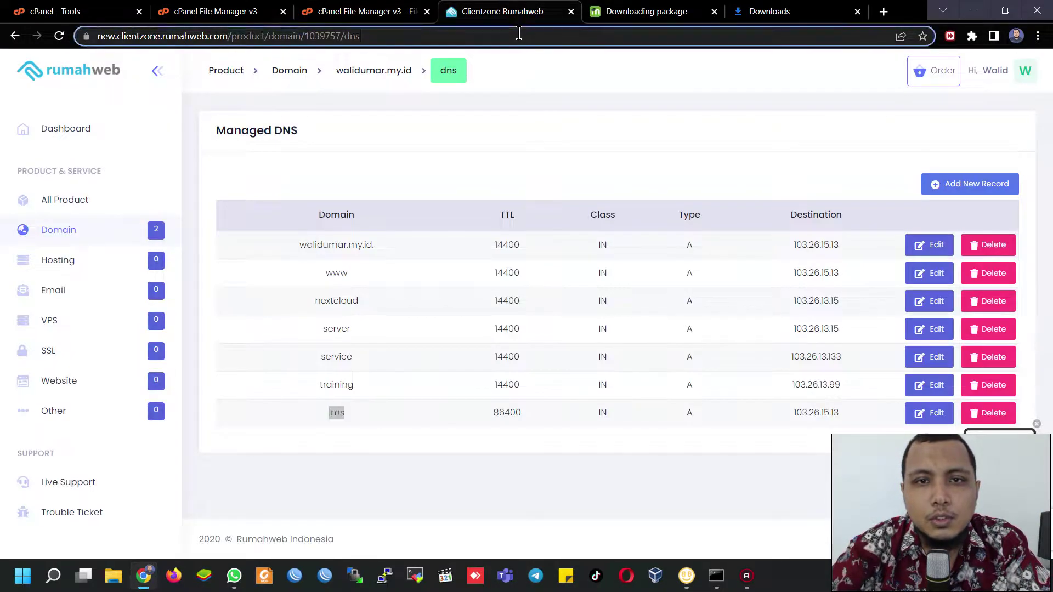
pyautogui.hotkey('ctrl', 'a')
pyautogui.write('lms')
pyautogui.press('Return')
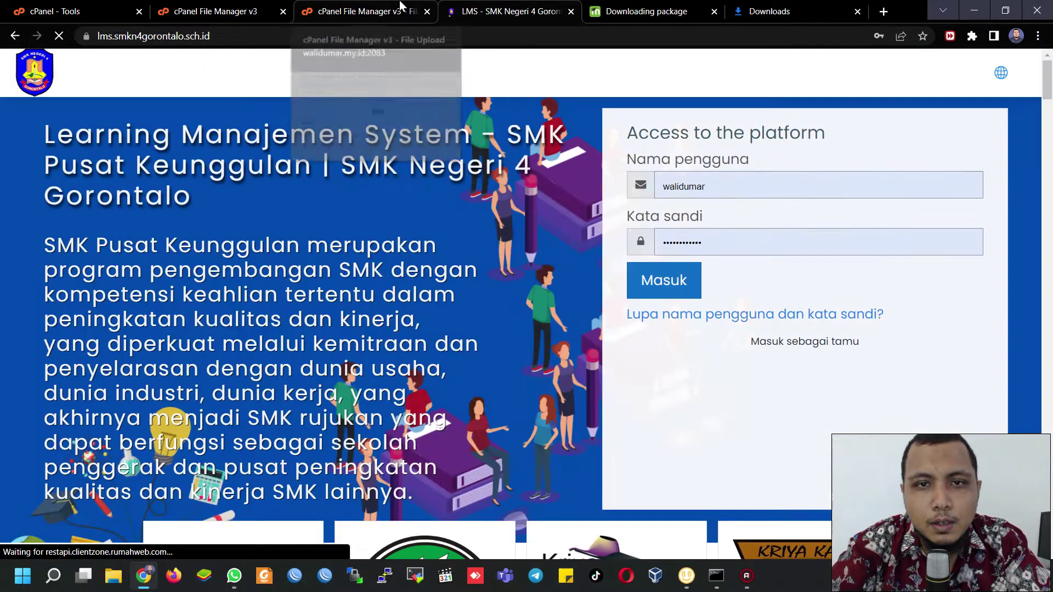
pyautogui.click(500, 34)
pyautogui.write('lms.walidumar.my')
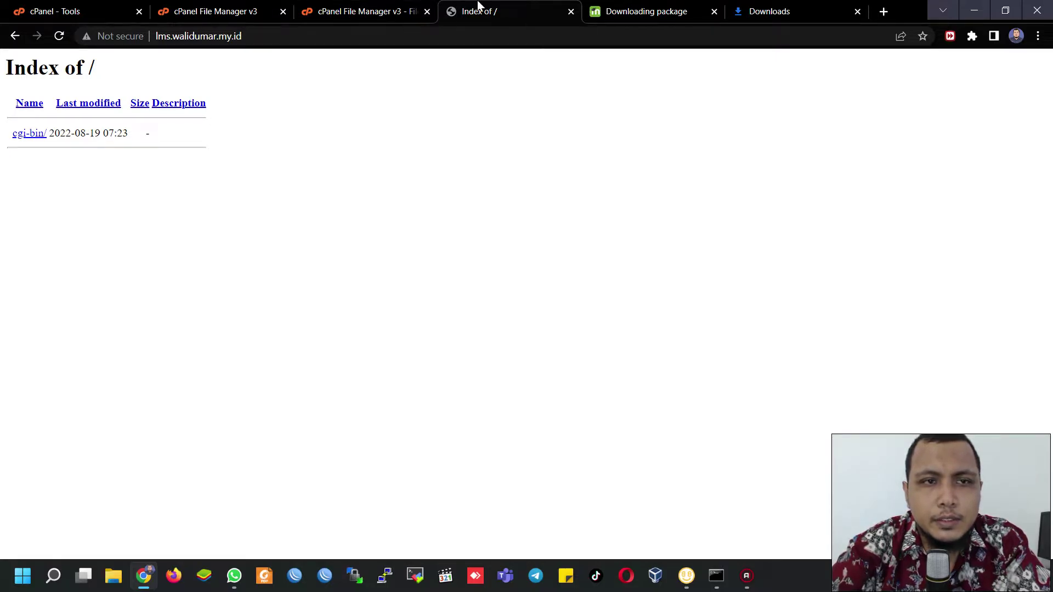
pyautogui.click(408, 6)
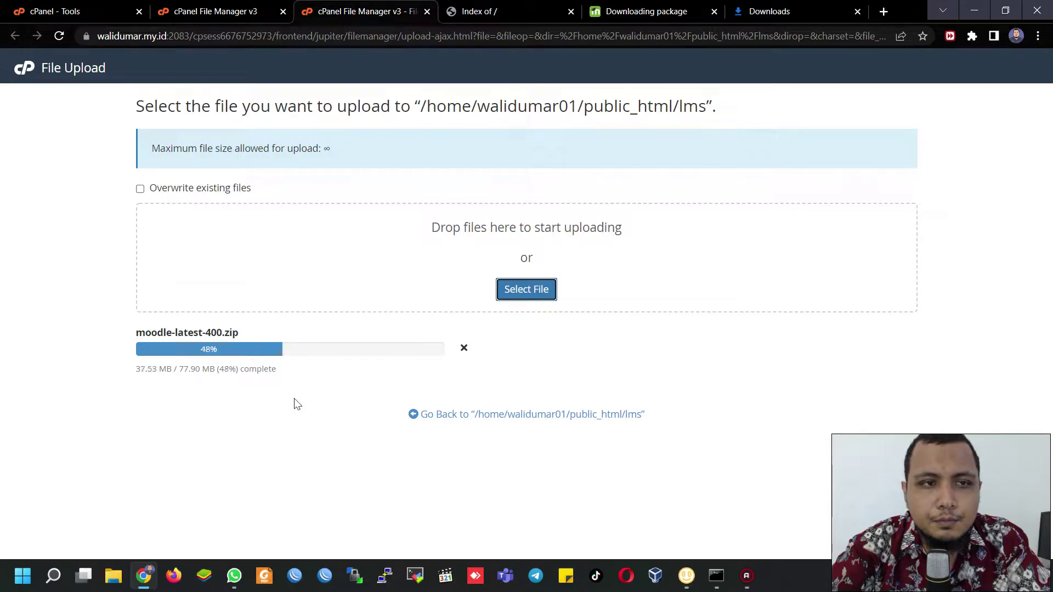
# - Cycle through the lms listing and upload-progress tabs, ending on the cPanel Tools tab
pyautogui.moveTo(89, 6)
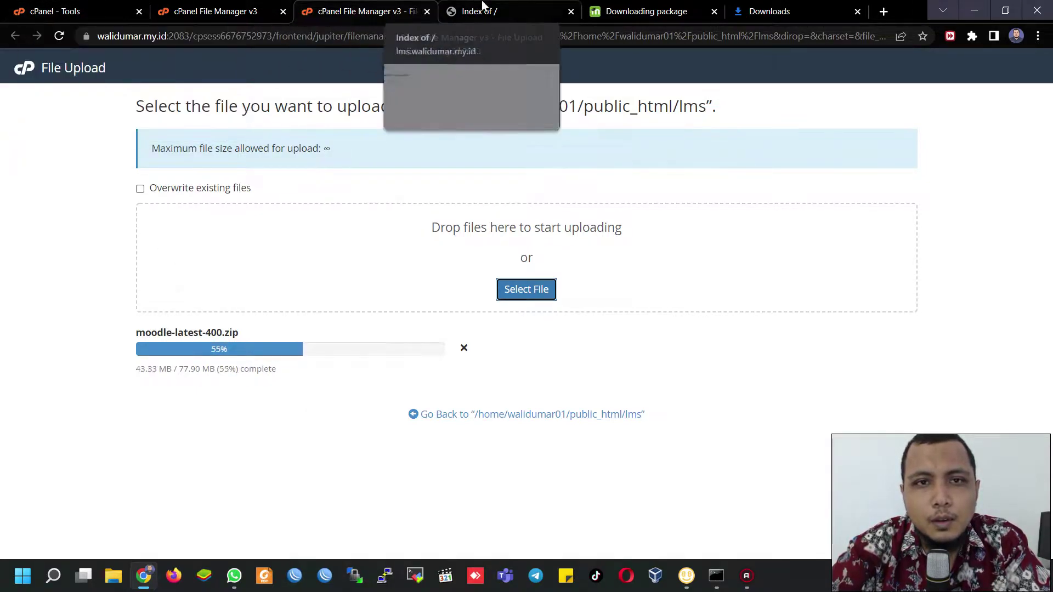
pyautogui.click(481, 8)
pyautogui.click(324, 8)
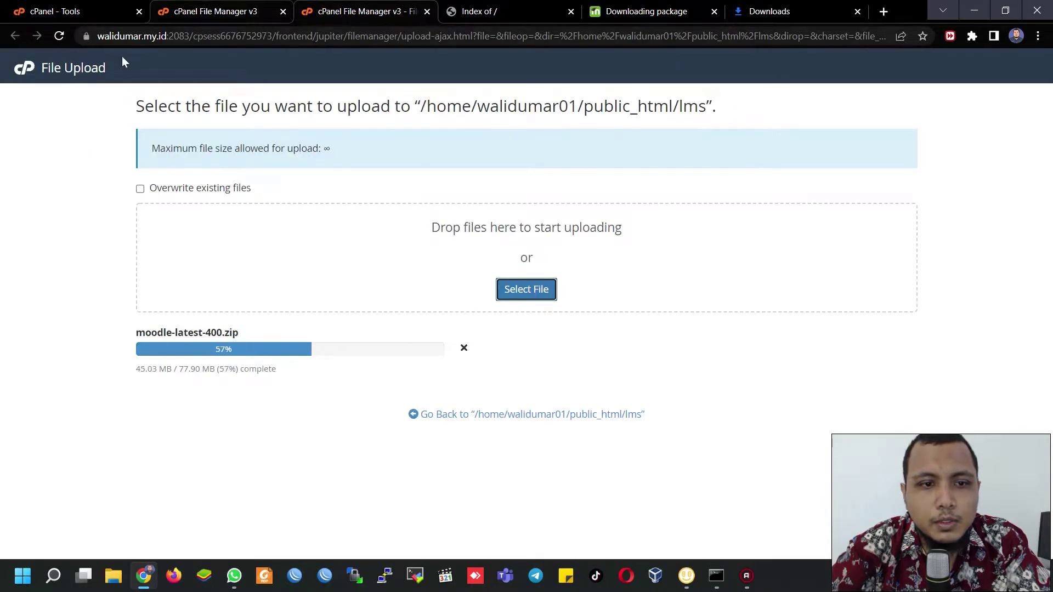
pyautogui.click(241, 8)
# - From the Security group, open SSL/TLS Status and the SSL/TLS manager in background tabs, viewing Status
pyautogui.click(71, 8)
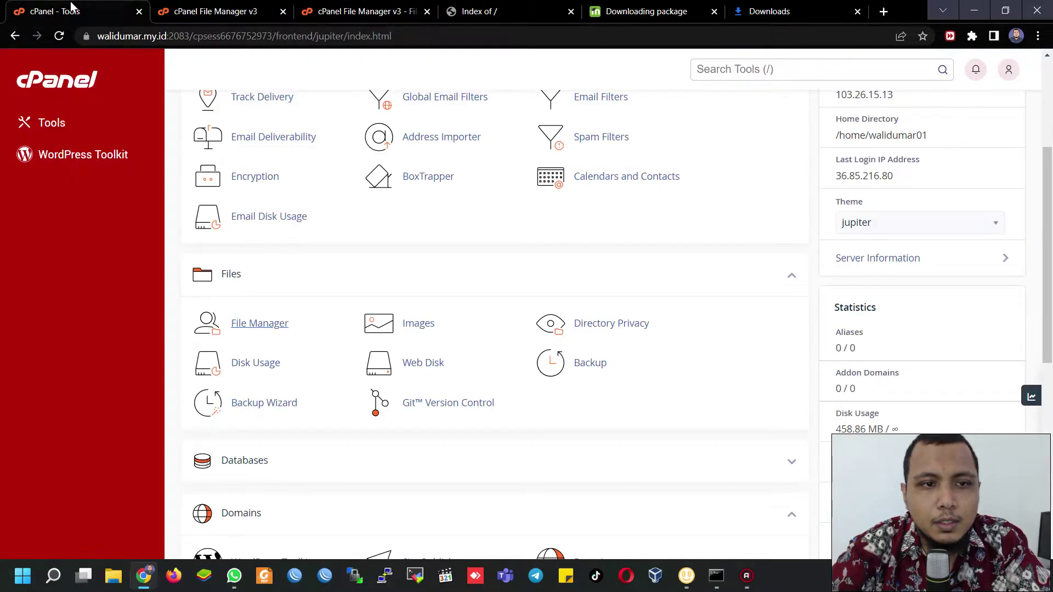
pyautogui.scroll(-6, 376, 392)
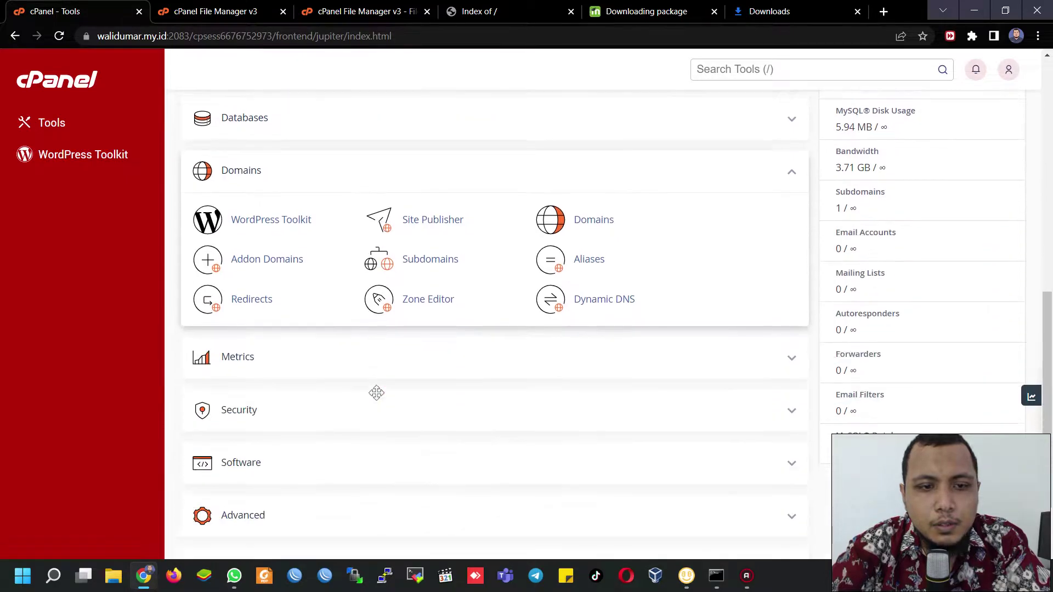
pyautogui.scroll(-2, 376, 393)
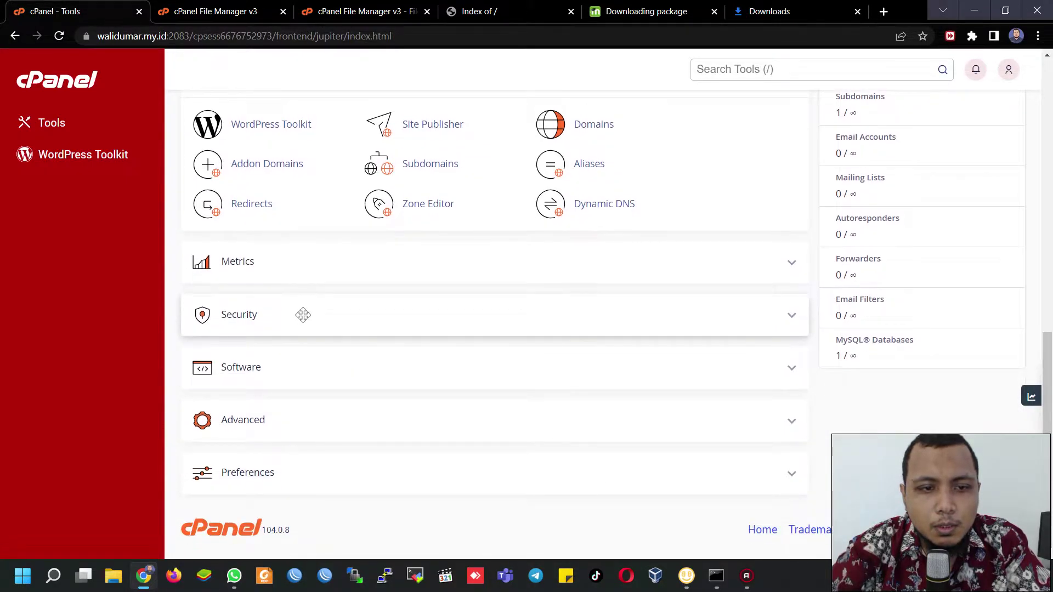
pyautogui.click(789, 314)
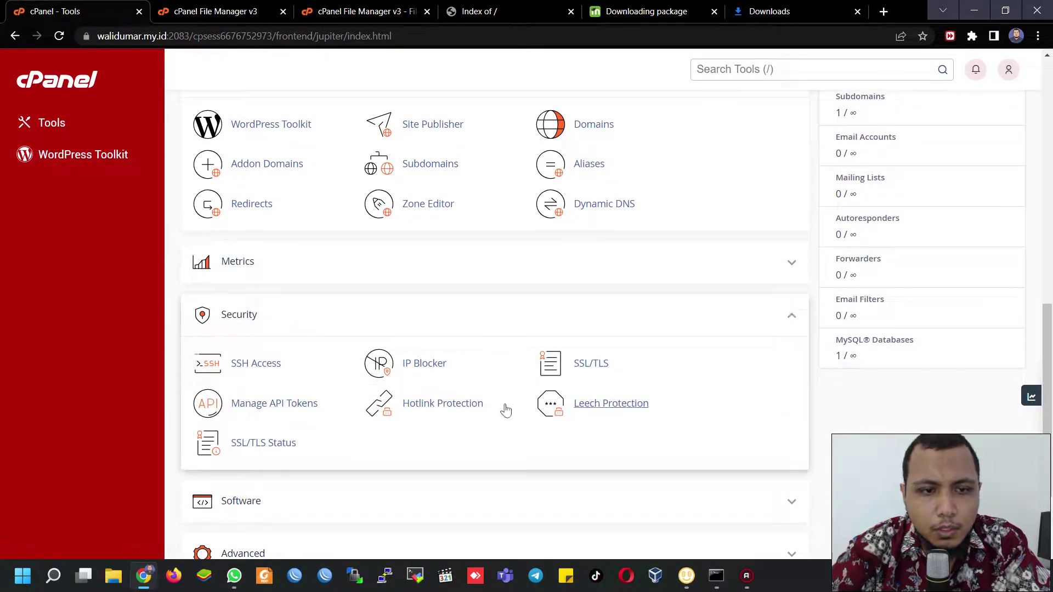
pyautogui.middleClick(277, 449)
pyautogui.middleClick(551, 369)
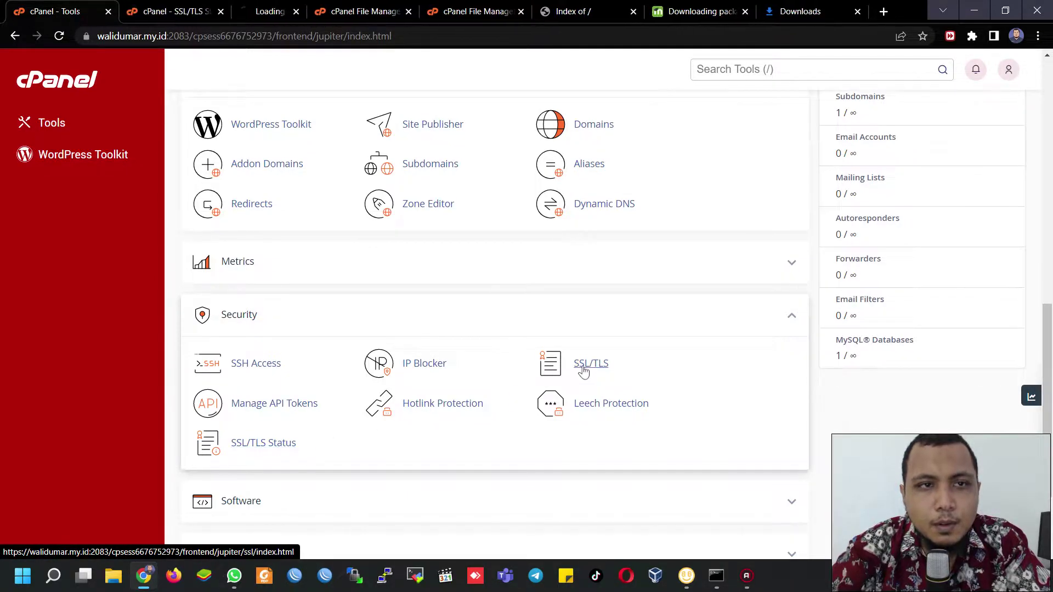
pyautogui.click(178, 6)
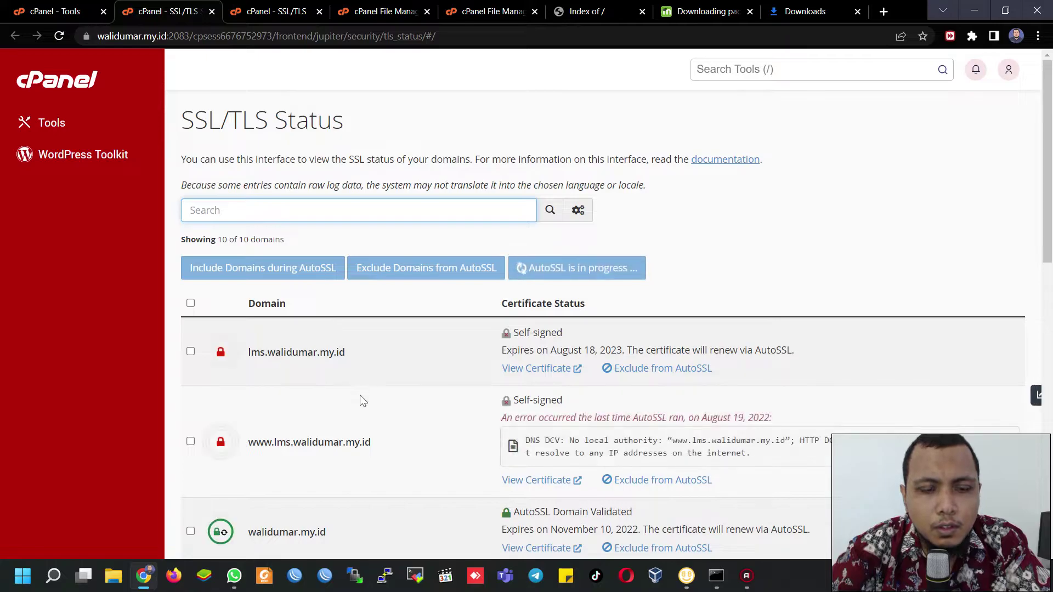
pyautogui.scroll(-3, 360, 391)
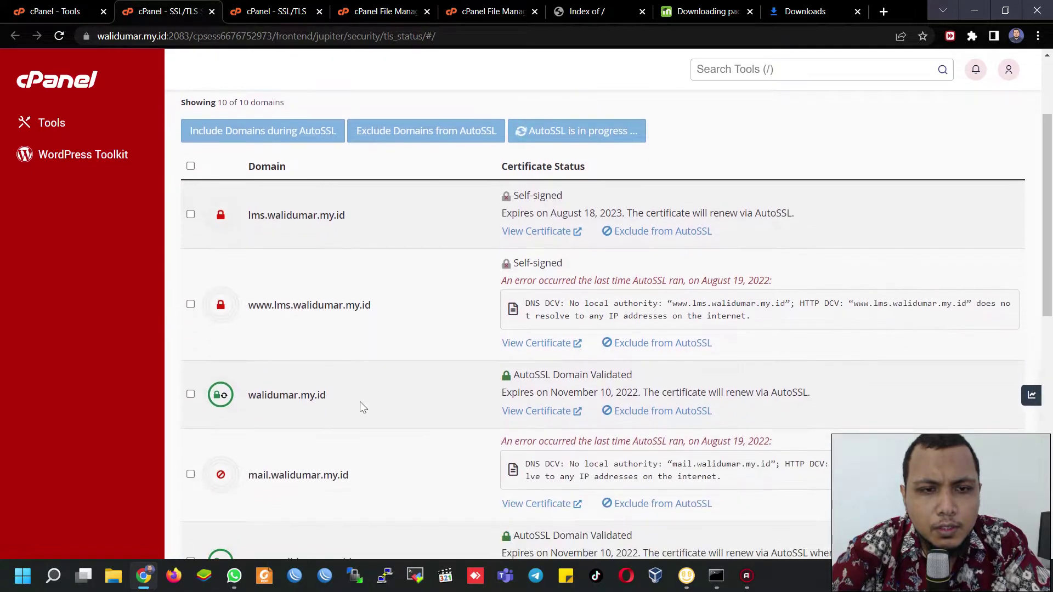
pyautogui.click(190, 215)
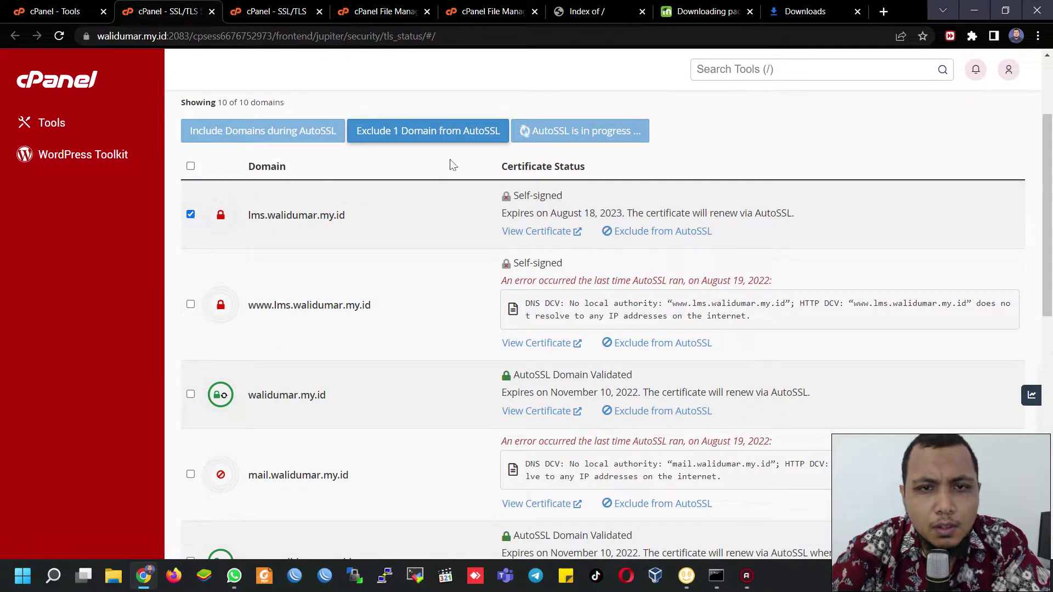
pyautogui.click(191, 305)
pyautogui.scroll(-2, 372, 356)
pyautogui.scroll(2, 374, 361)
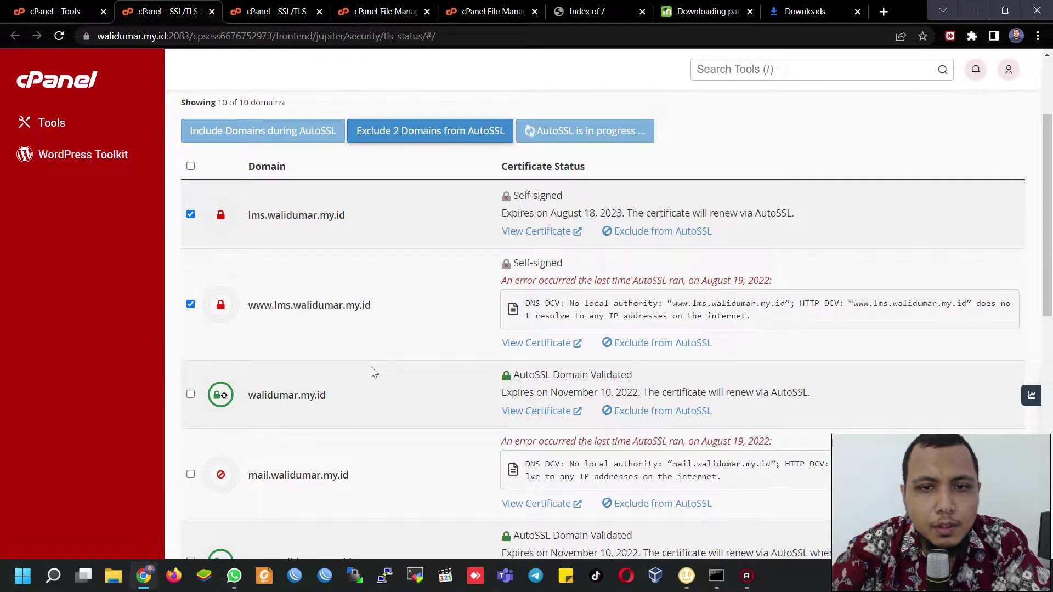
pyautogui.click(279, 7)
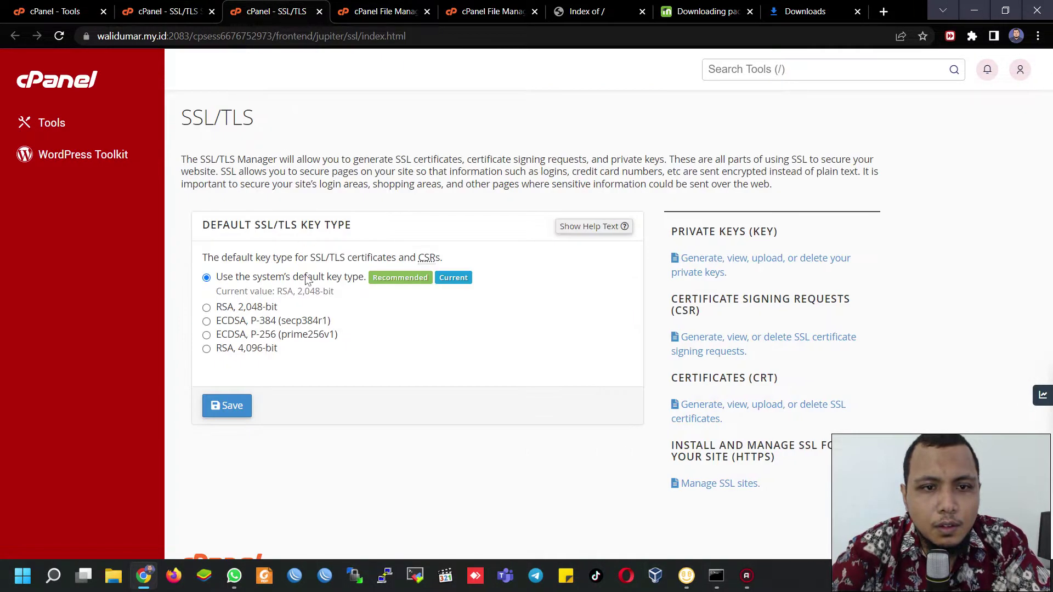
pyautogui.click(319, 12)
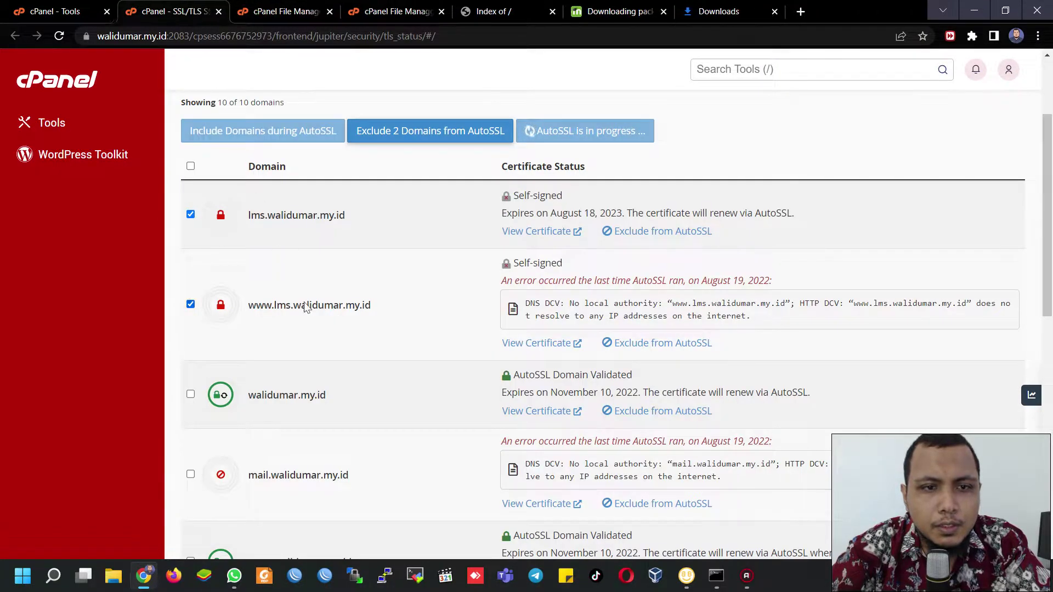
pyautogui.click(191, 304)
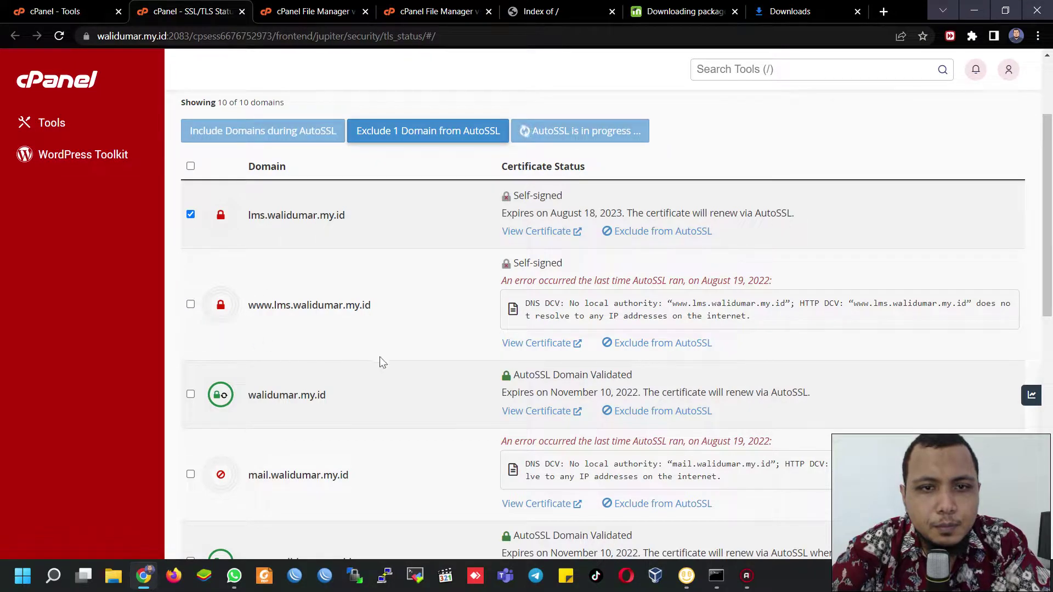
pyautogui.scroll(-4, 380, 358)
pyautogui.scroll(-4, 380, 357)
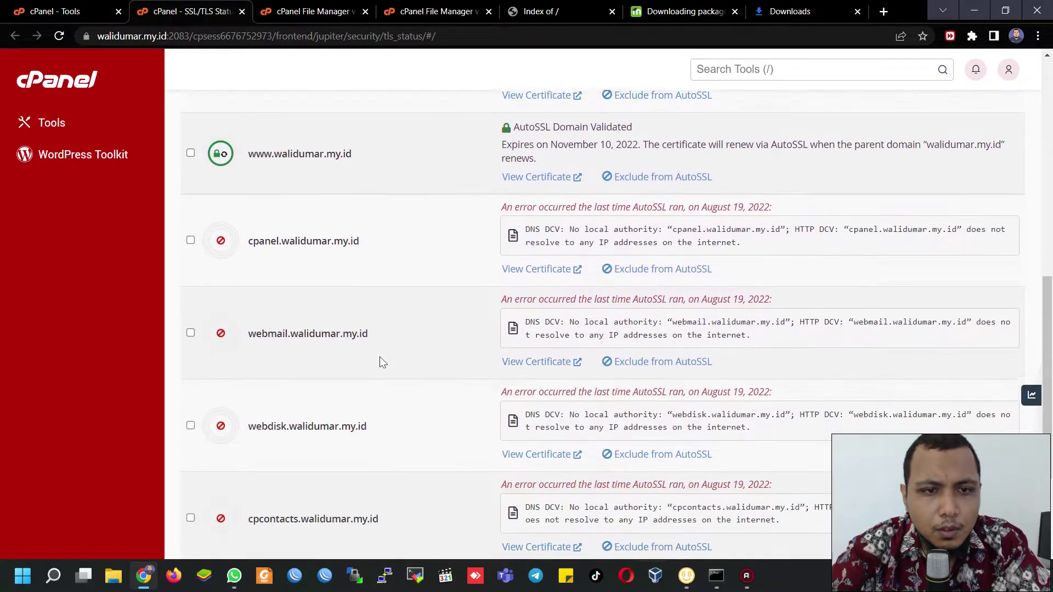
pyautogui.scroll(8, 380, 357)
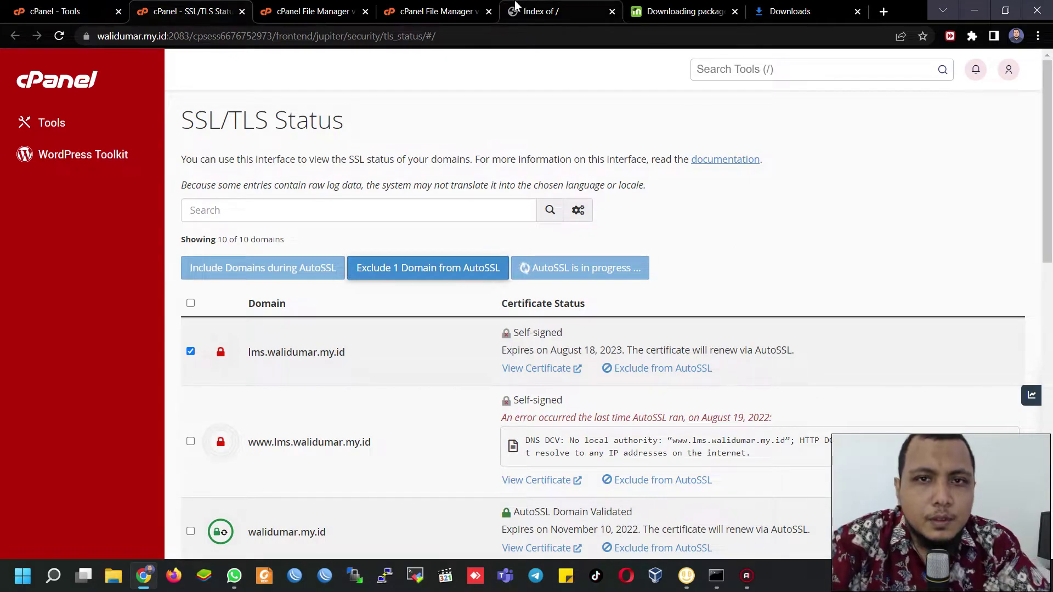
# - Close the finished zip upload page and reload the lms site file listing
pyautogui.click(435, 11)
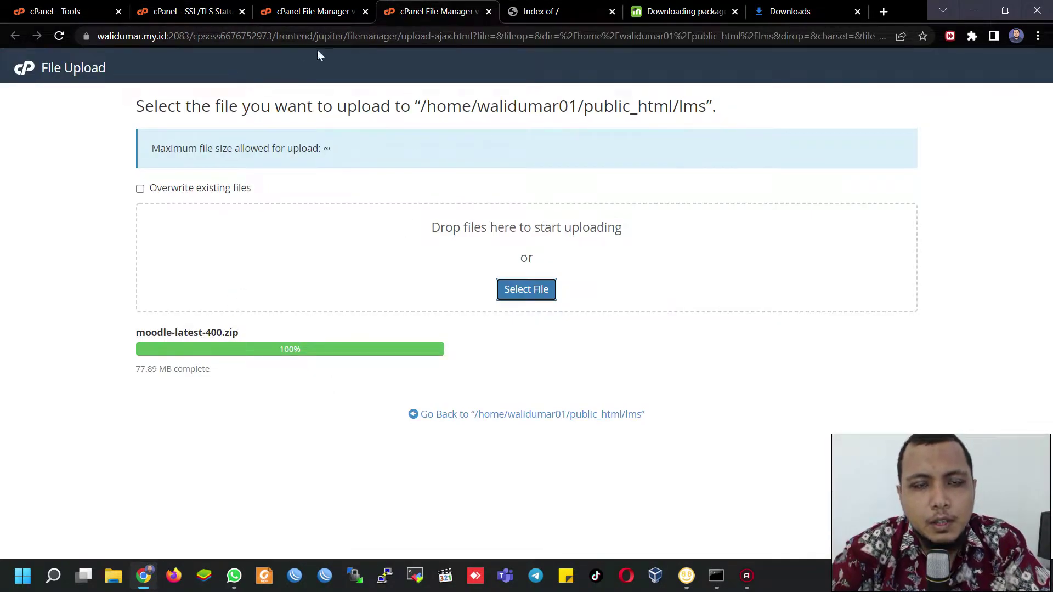
pyautogui.click(497, 420)
pyautogui.hotkey('ctrl', 'w')
pyautogui.click(60, 37)
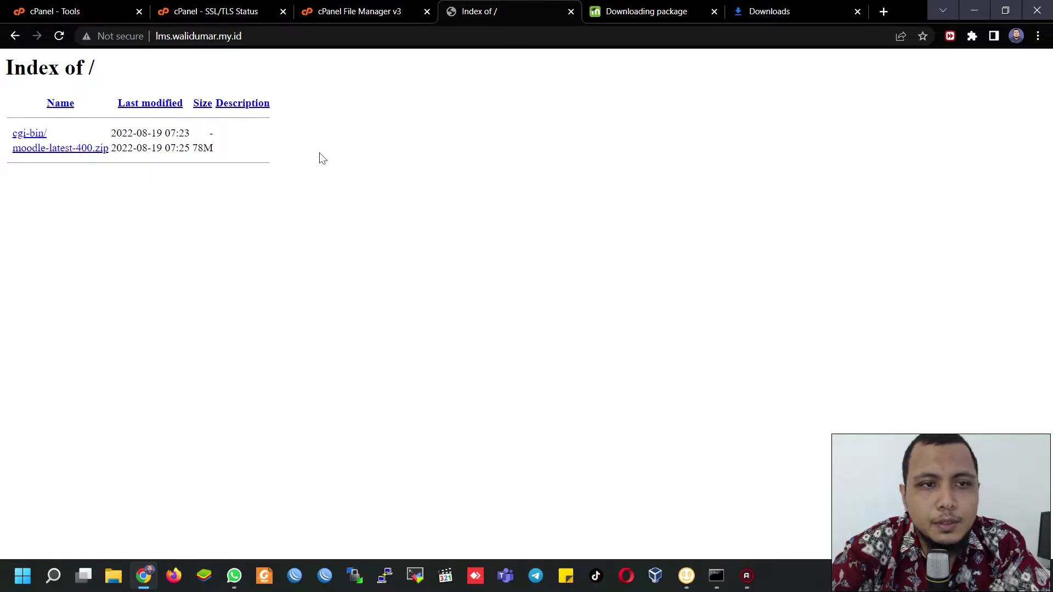
# - Extract moodle-latest-400.zip into the lms folder in File Manager
pyautogui.click(351, 11)
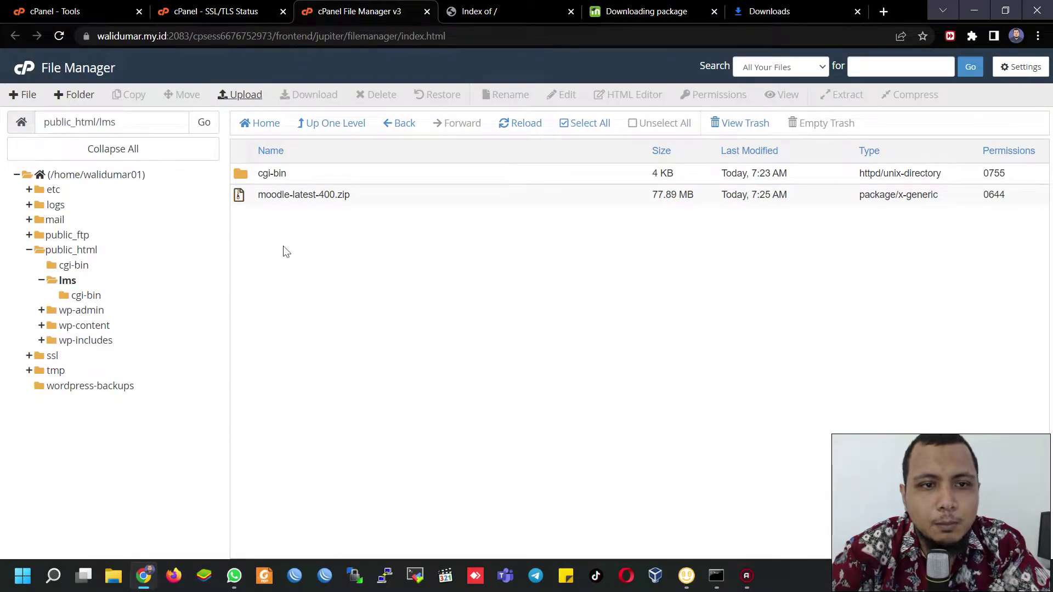
pyautogui.rightClick(255, 200)
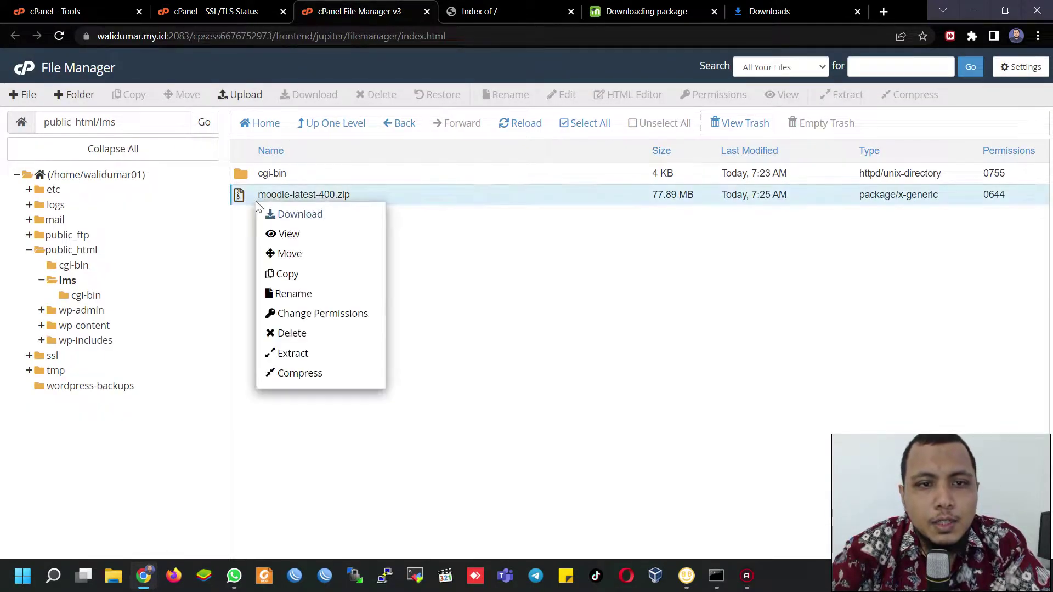
pyautogui.click(309, 355)
pyautogui.click(620, 373)
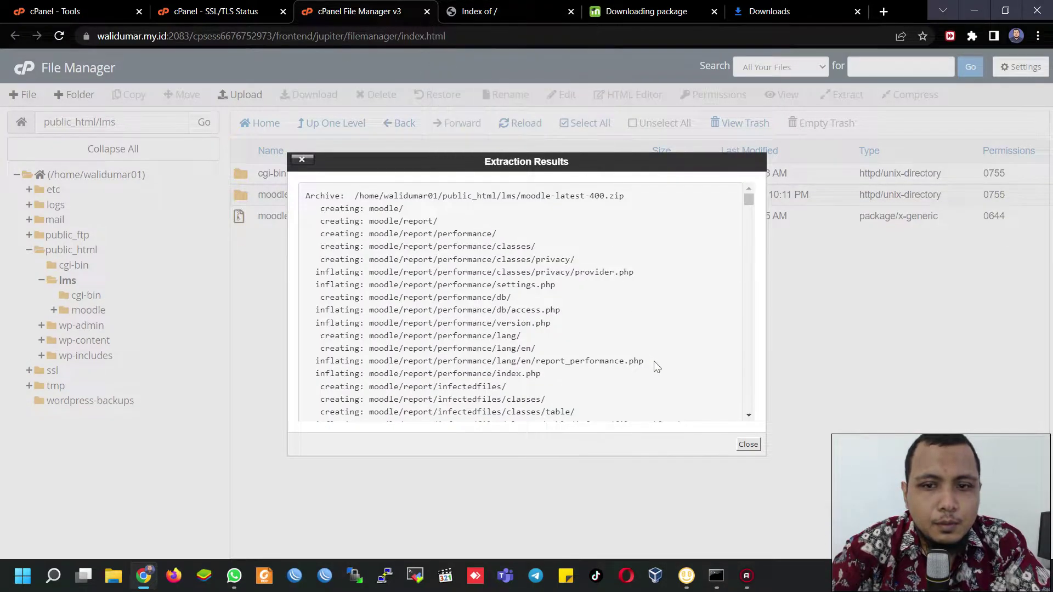
# - Close the extraction results and reload the Index of / page
pyautogui.click(748, 445)
pyautogui.click(504, 11)
pyautogui.rightClick(511, 10)
pyautogui.click(549, 86)
# - Move everything inside the moodle folder up into /public_html/lms/
pyautogui.click(377, 5)
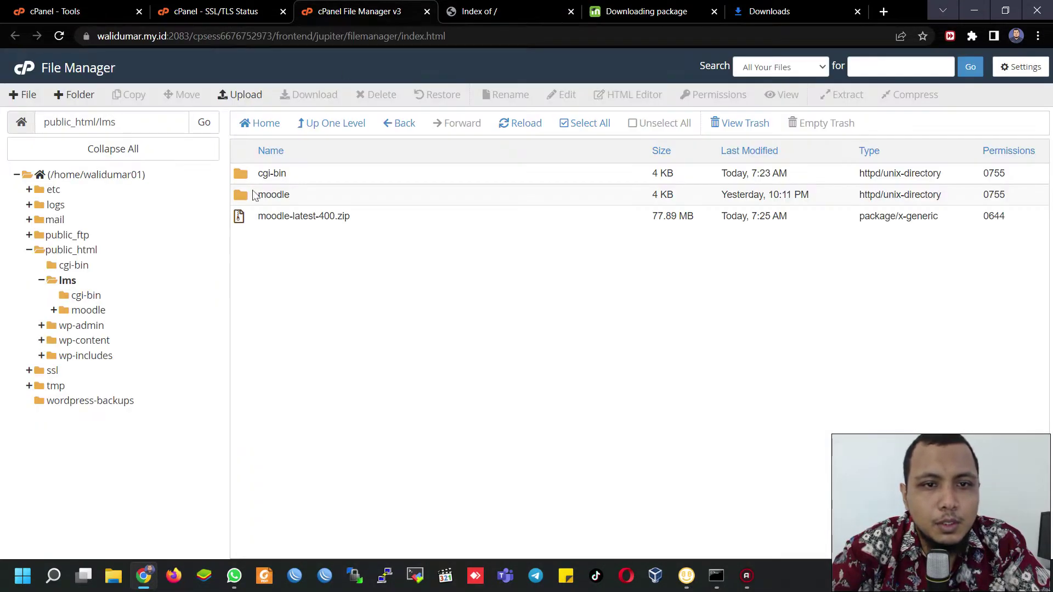
pyautogui.doubleClick(241, 194)
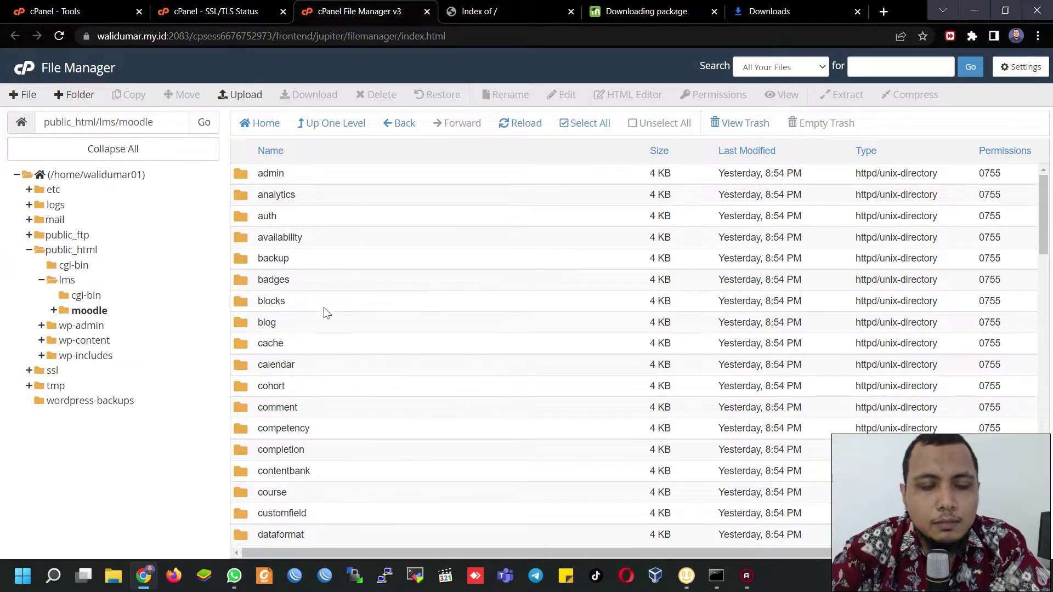
pyautogui.scroll(-20, 324, 308)
pyautogui.scroll(20, 320, 321)
pyautogui.click(565, 125)
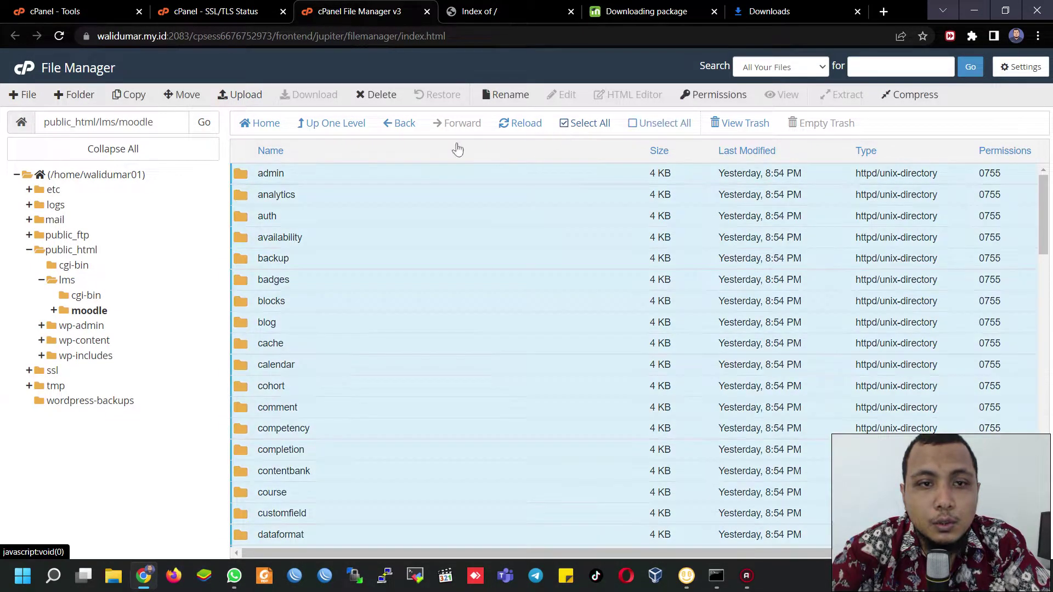
pyautogui.click(183, 95)
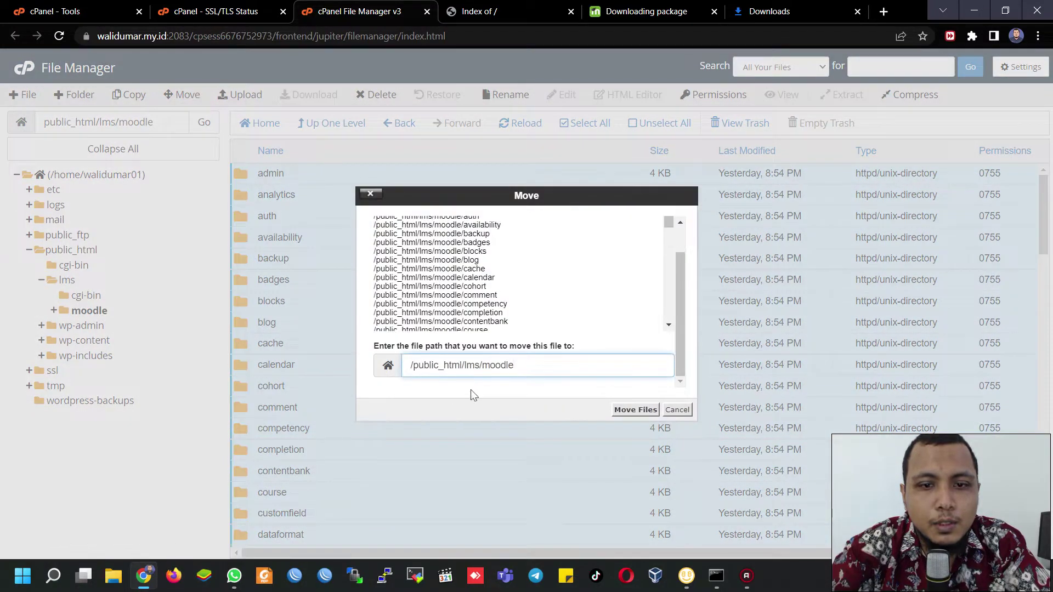
pyautogui.doubleClick(492, 366)
pyautogui.press('BackSpace')
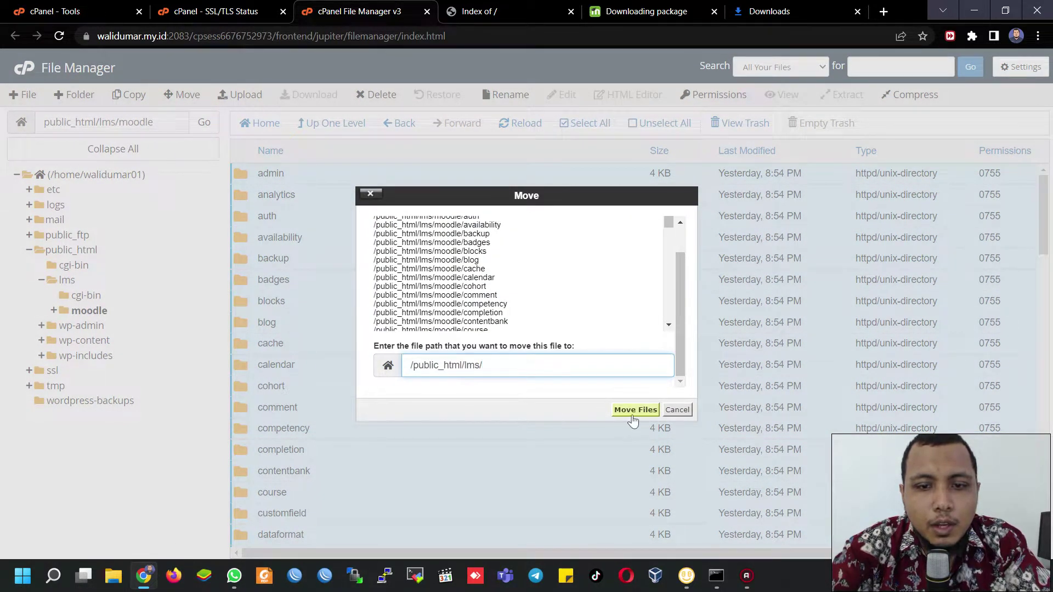
pyautogui.click(634, 412)
# - Go back up to the lms folder, review its files, and start reloading the Index of / page
pyautogui.click(338, 124)
pyautogui.scroll(-10, 293, 329)
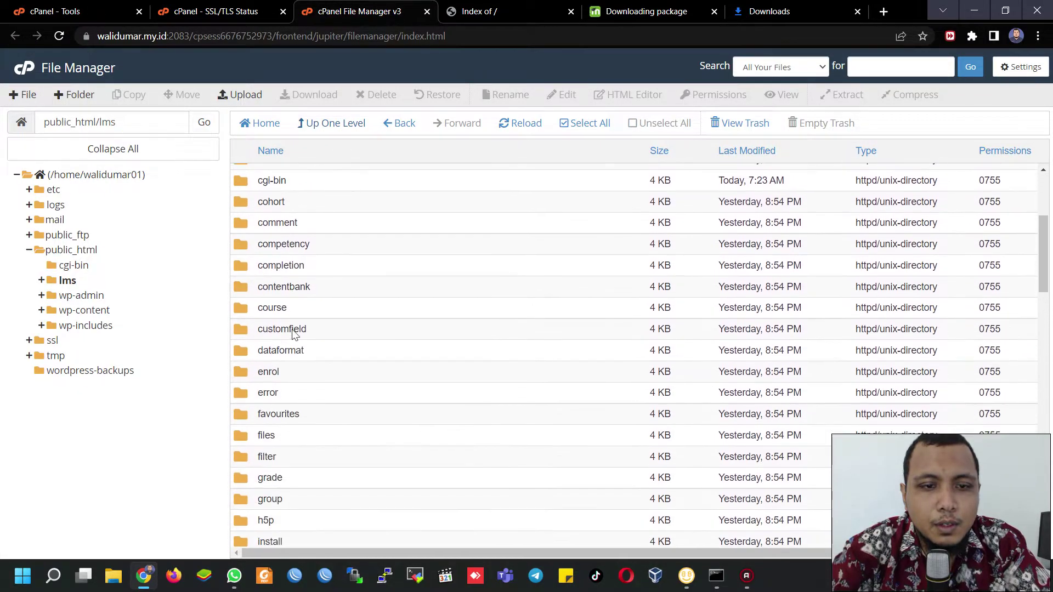
pyautogui.scroll(-5, 292, 329)
pyautogui.scroll(2, 292, 331)
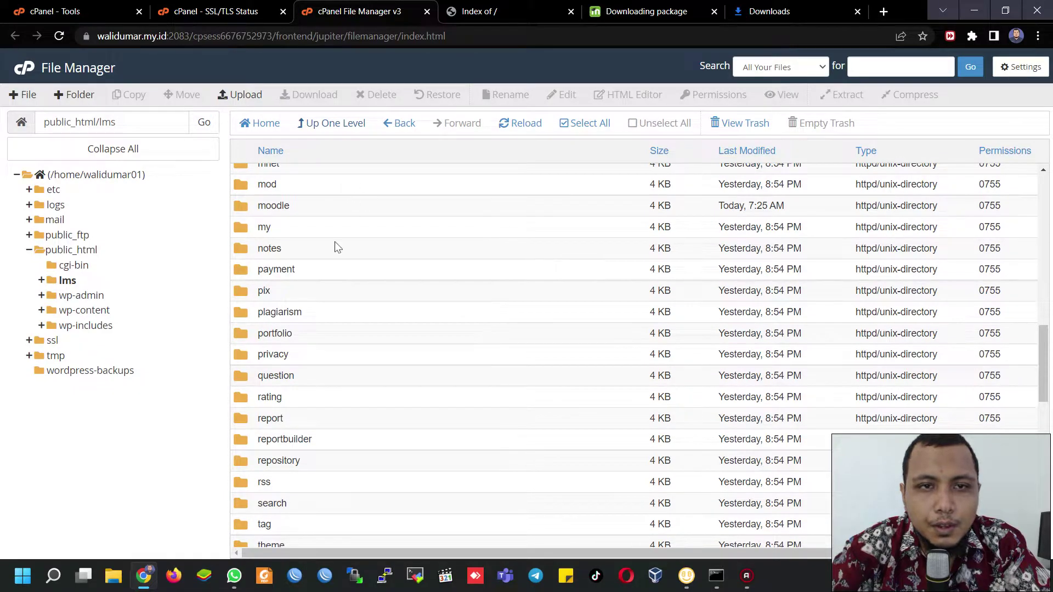
pyautogui.scroll(-5, 337, 247)
pyautogui.click(535, 10)
pyautogui.rightClick(535, 10)
# - Reload the lms site to show Moodle's installer language page, then go to SSL/TLS Status
pyautogui.click(590, 87)
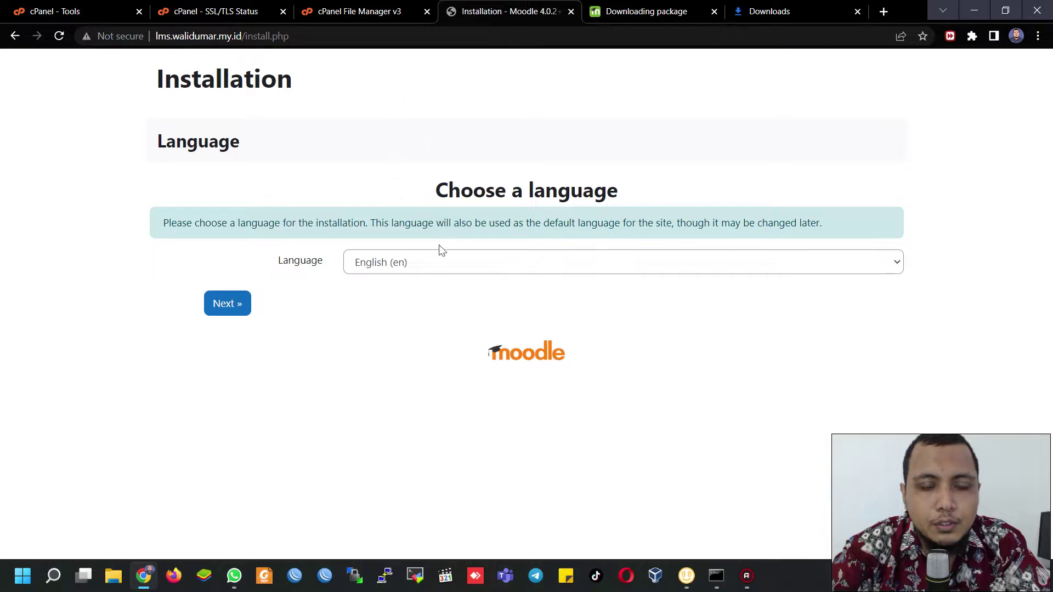
pyautogui.click(406, 272)
pyautogui.click(409, 272)
pyautogui.click(409, 165)
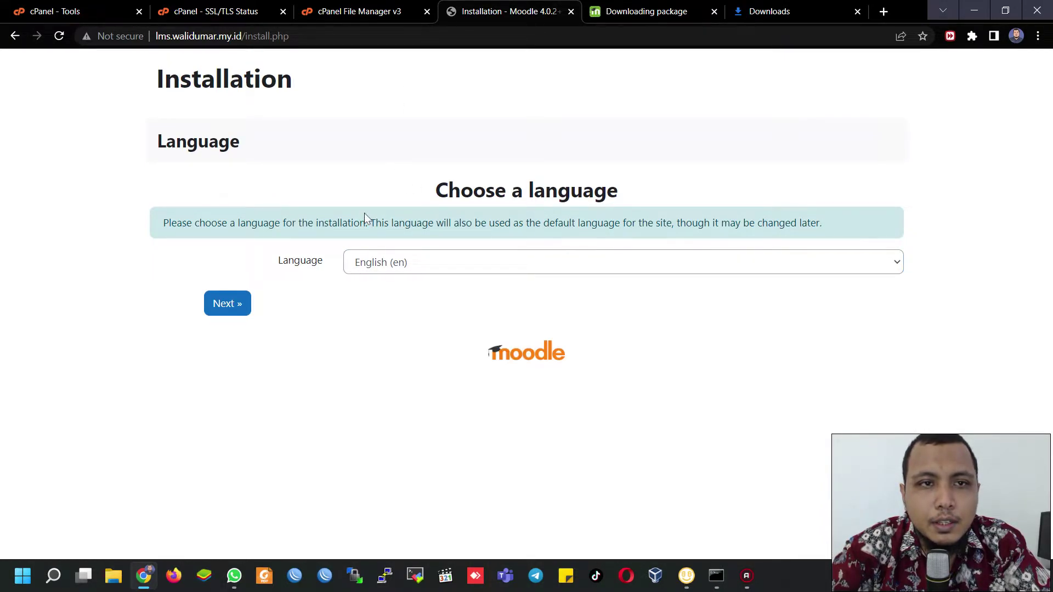
pyautogui.click(184, 7)
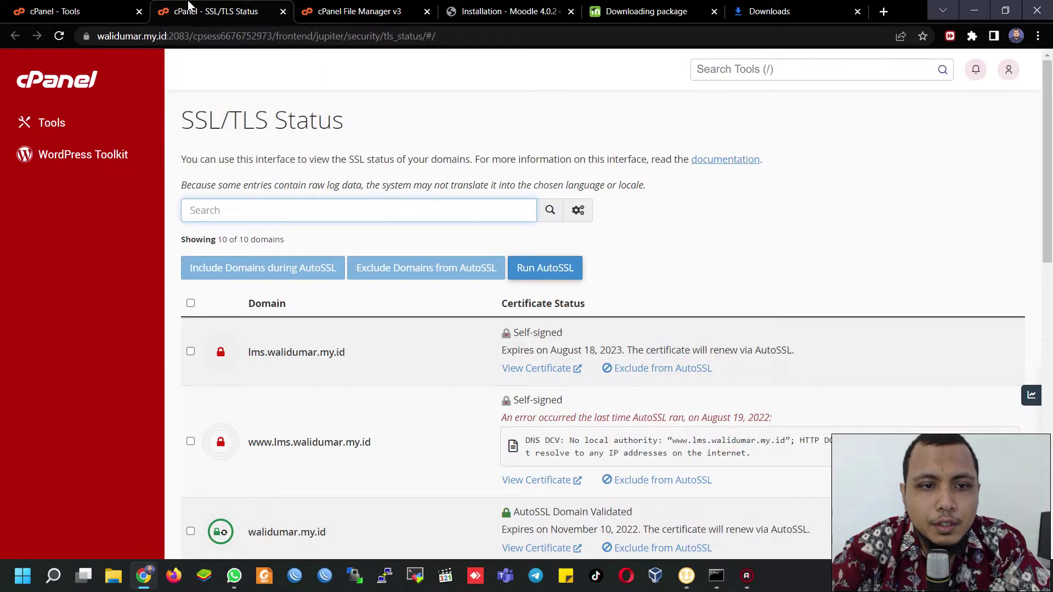
# - Select the lms subdomain, run AutoSSL, and check the certificate status list
pyautogui.click(191, 351)
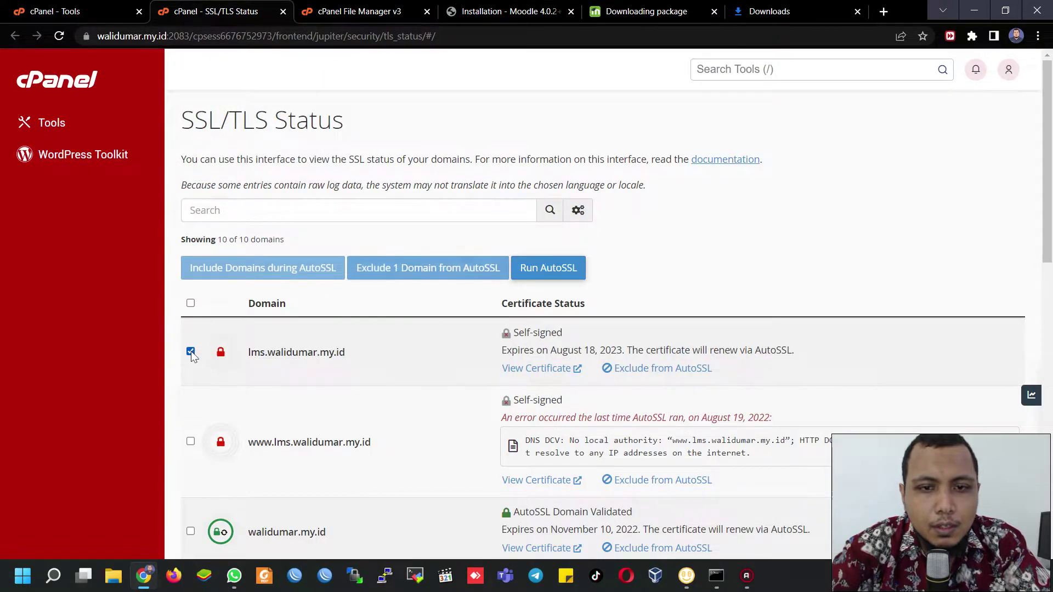
pyautogui.click(550, 267)
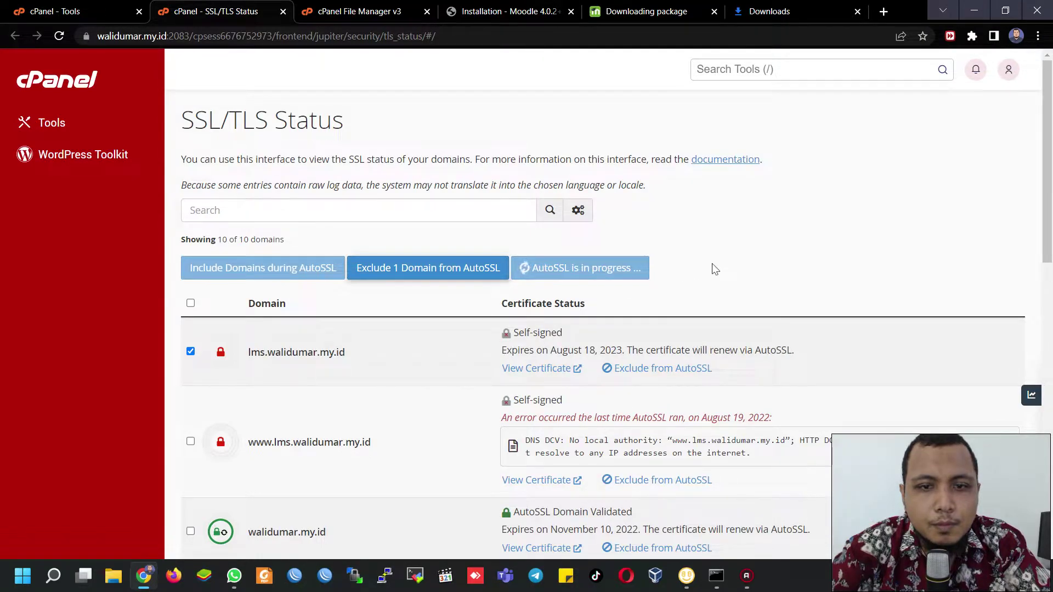
pyautogui.scroll(-3, 712, 269)
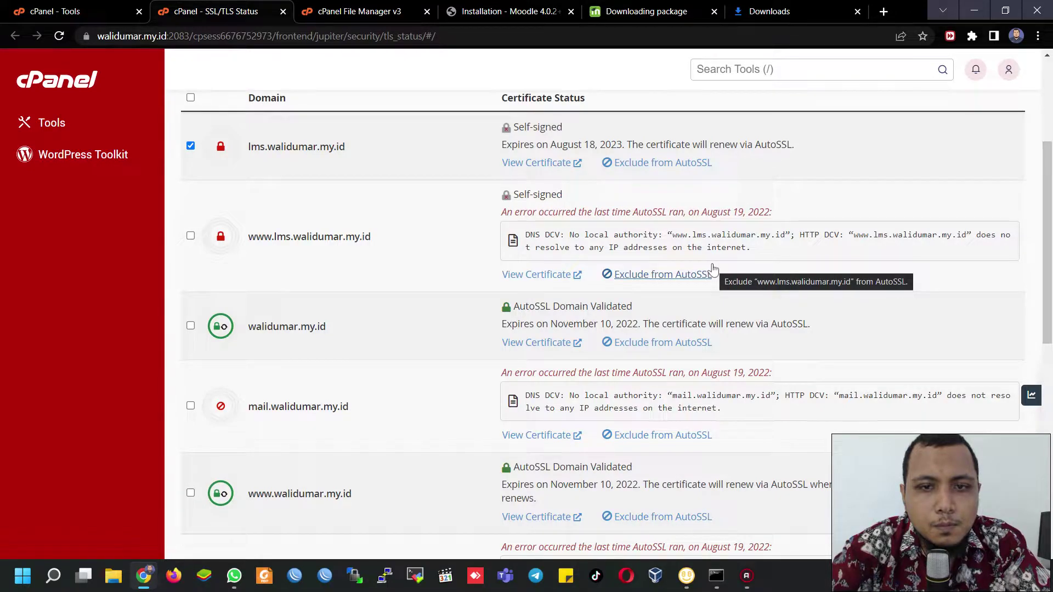
pyautogui.scroll(3, 712, 269)
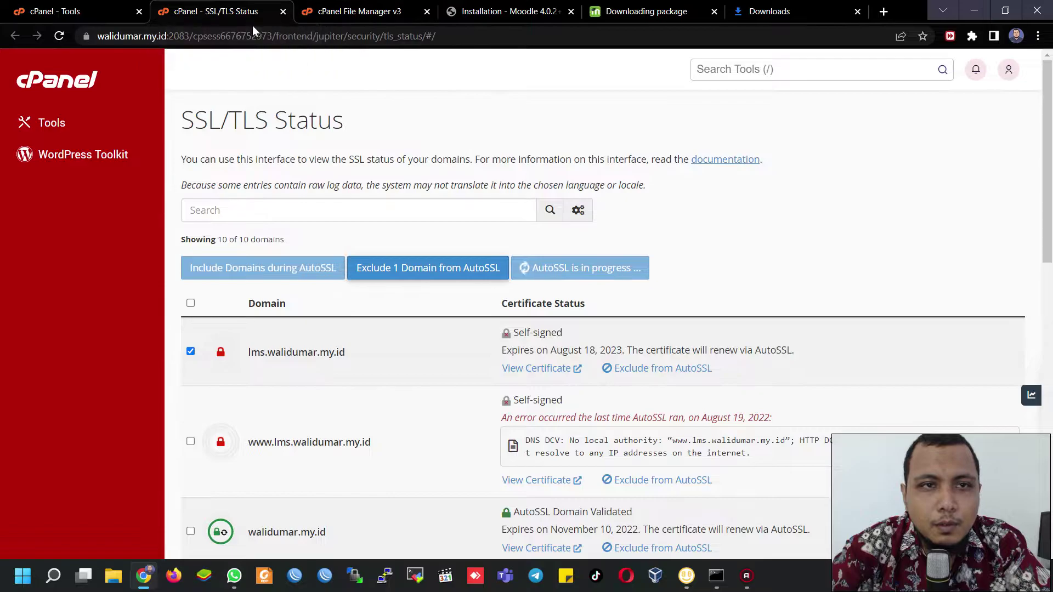
# - Choose Bahasa Indonesia (id) as the installation language and continue
pyautogui.click(470, 8)
pyautogui.click(422, 273)
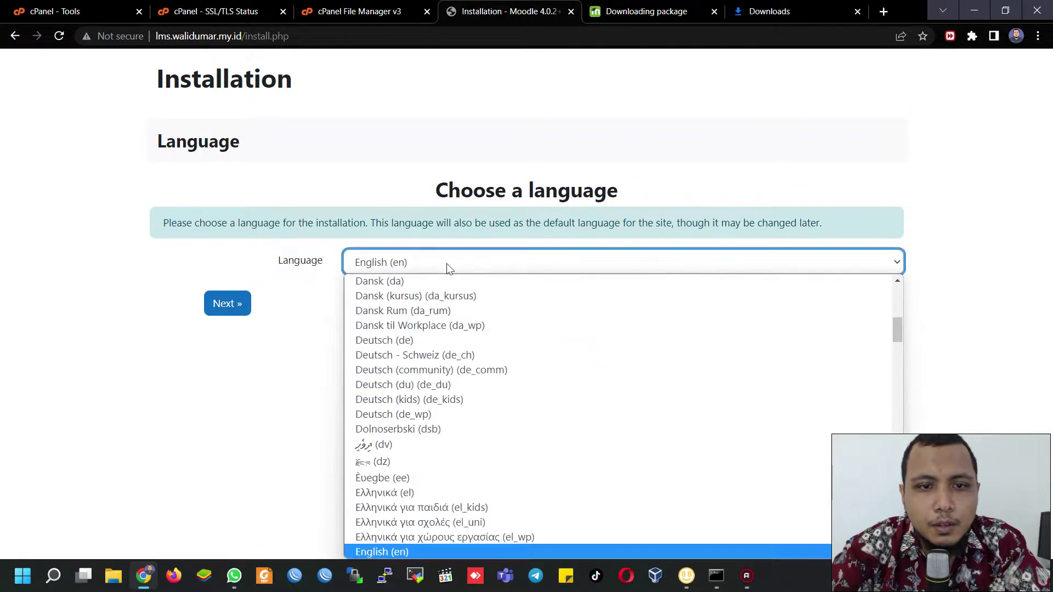
pyautogui.click(270, 394)
pyautogui.click(474, 260)
pyautogui.scroll(-10, 475, 341)
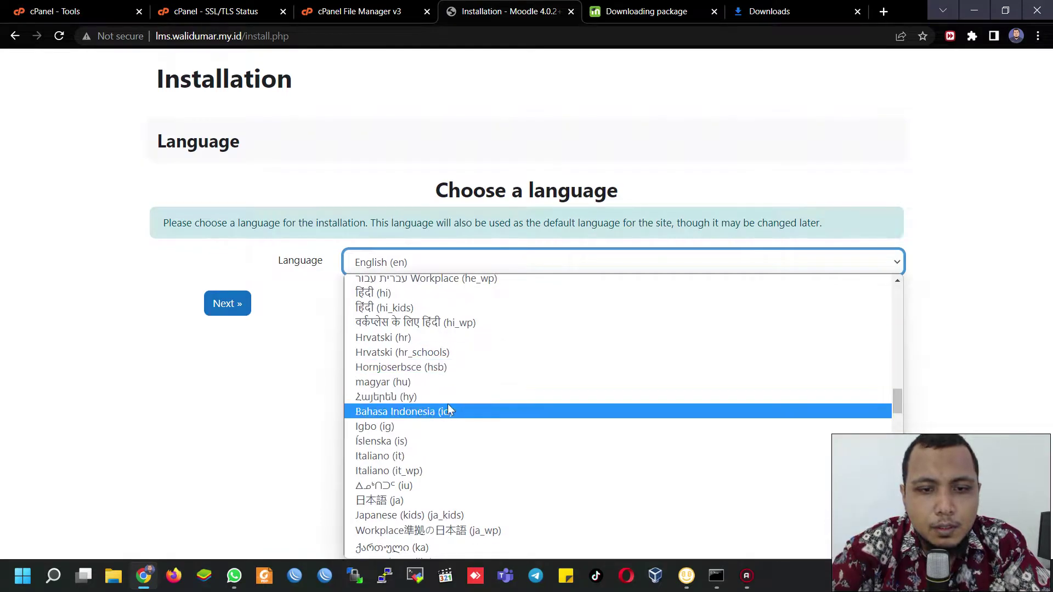
pyautogui.click(448, 410)
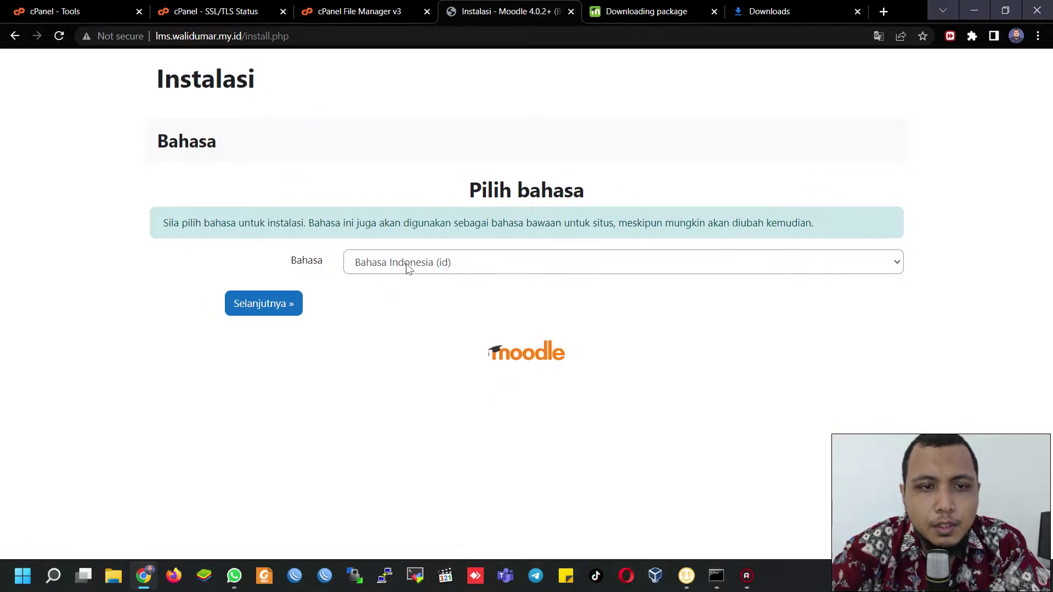
pyautogui.click(287, 308)
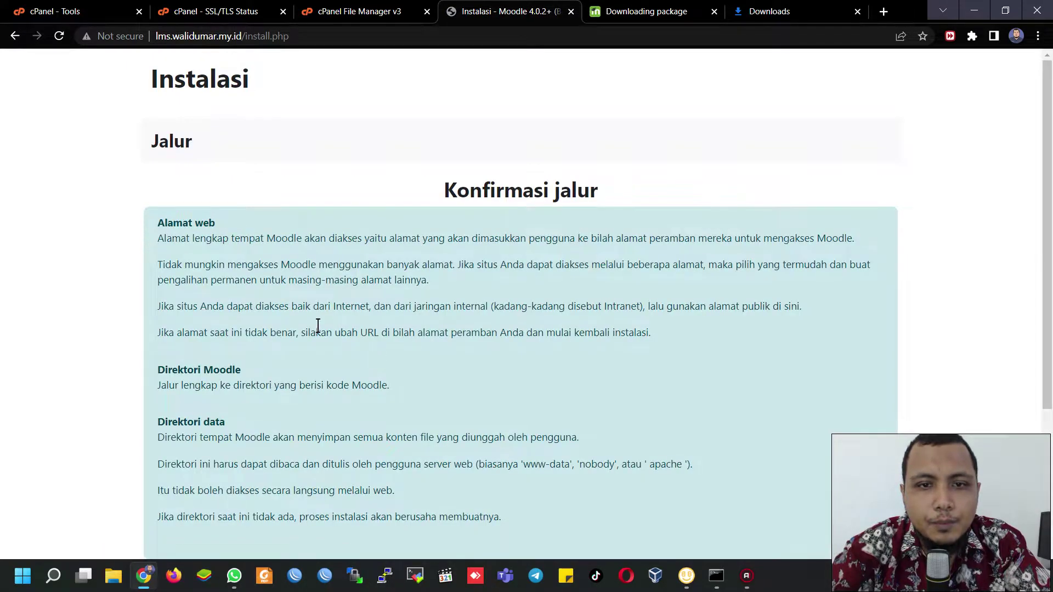
# - Review the public_html/moodledata data directory and the Moodle directory paths
pyautogui.scroll(-4, 318, 327)
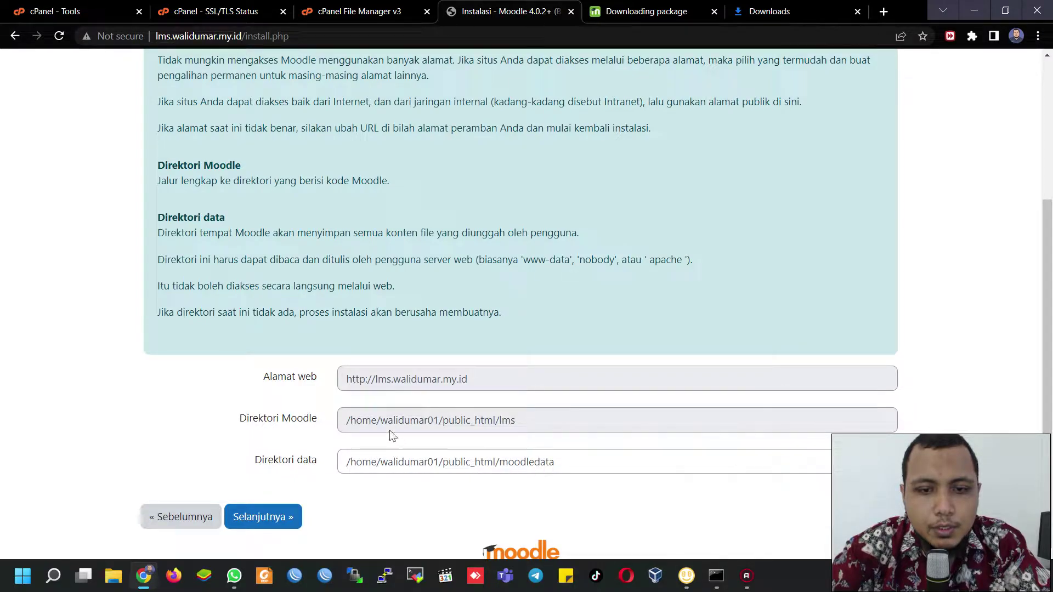
pyautogui.doubleClick(534, 464)
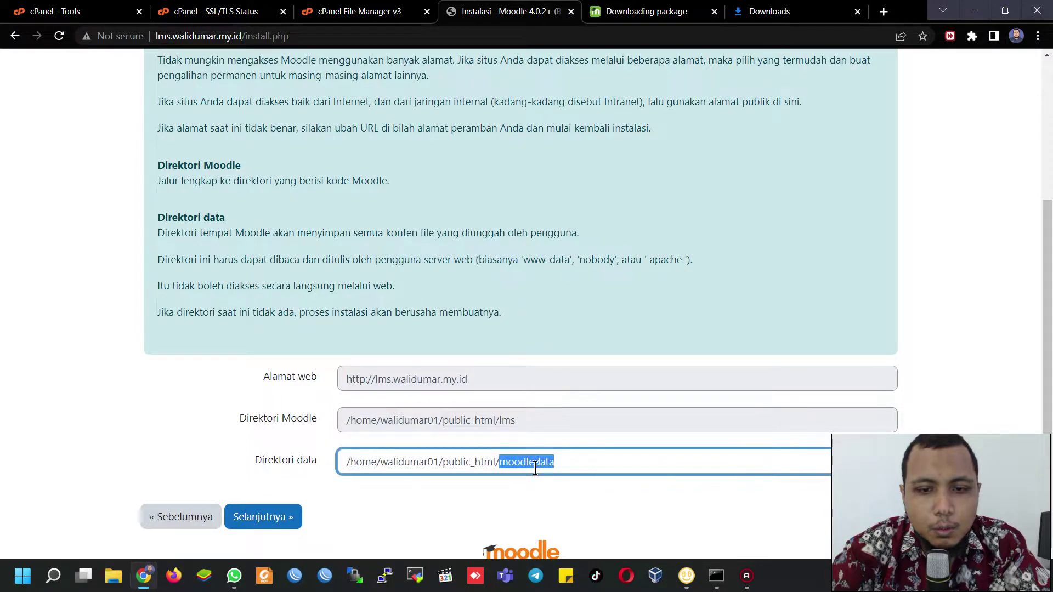
pyautogui.doubleClick(422, 466)
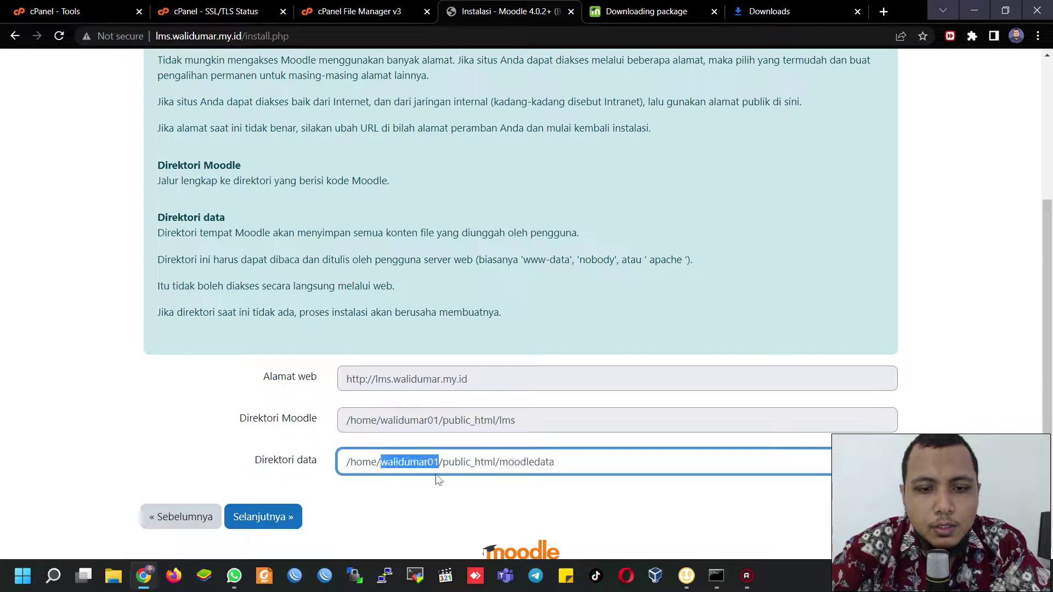
pyautogui.doubleClick(524, 463)
pyautogui.doubleClick(458, 464)
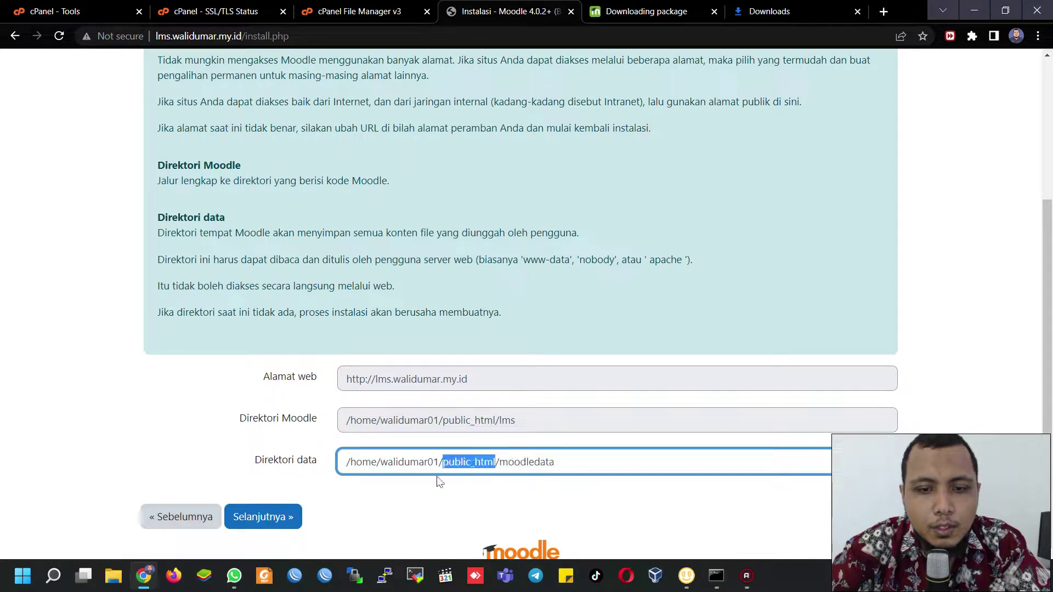
pyautogui.doubleClick(526, 464)
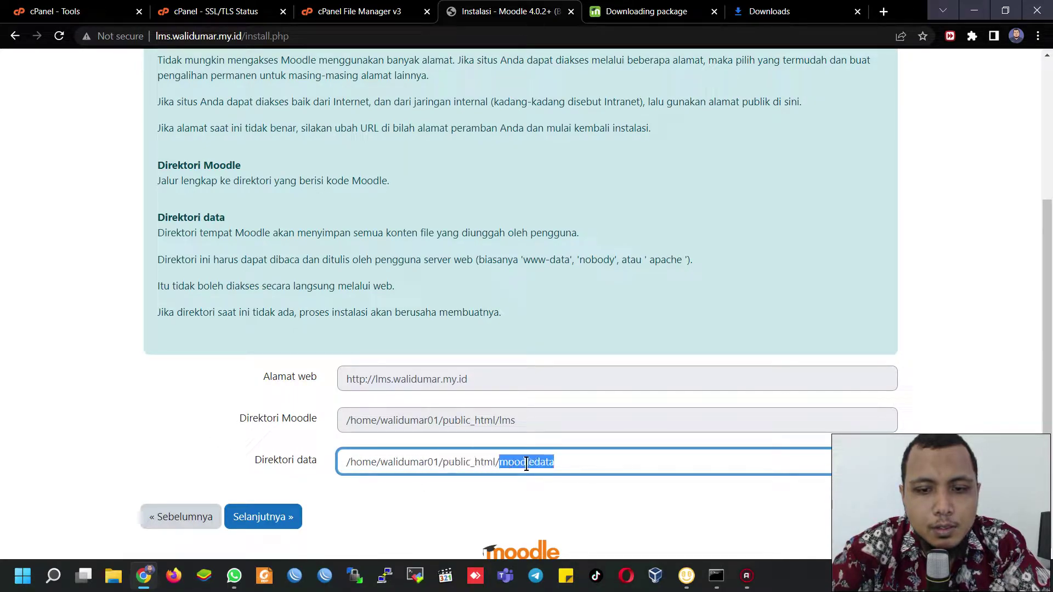
pyautogui.click(527, 464)
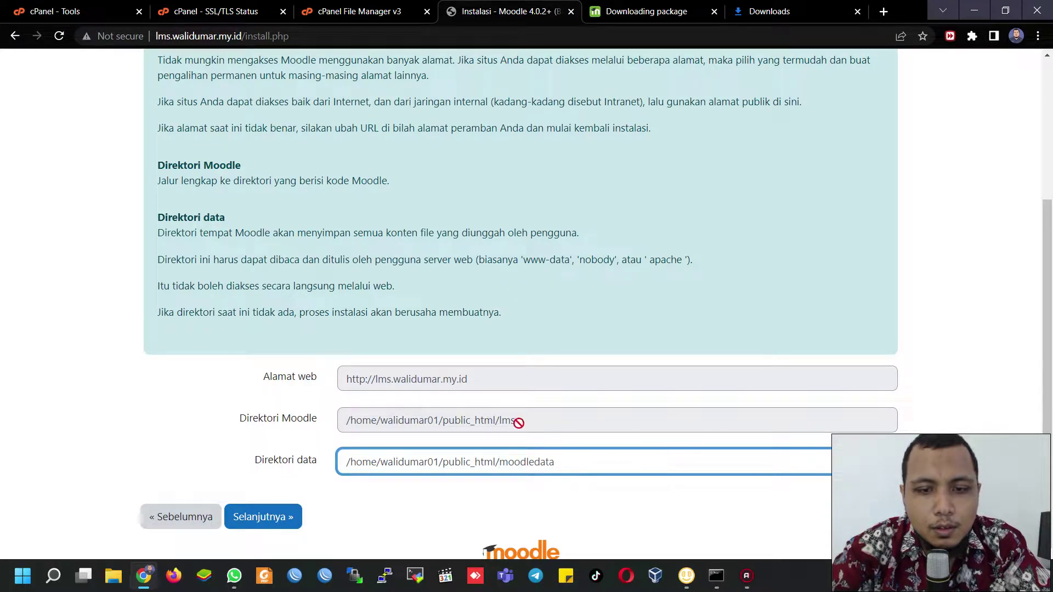
pyautogui.tripleClick(535, 420)
pyautogui.click(536, 420)
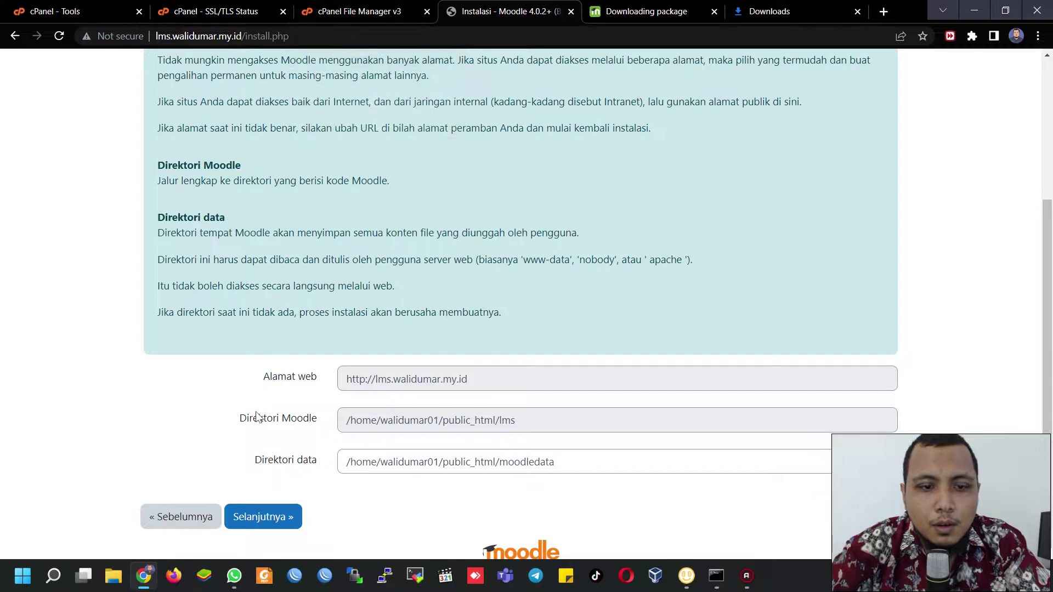
# - Confirm the paths, keep the Improved MySQL driver, and reach the database settings form
pyautogui.click(274, 523)
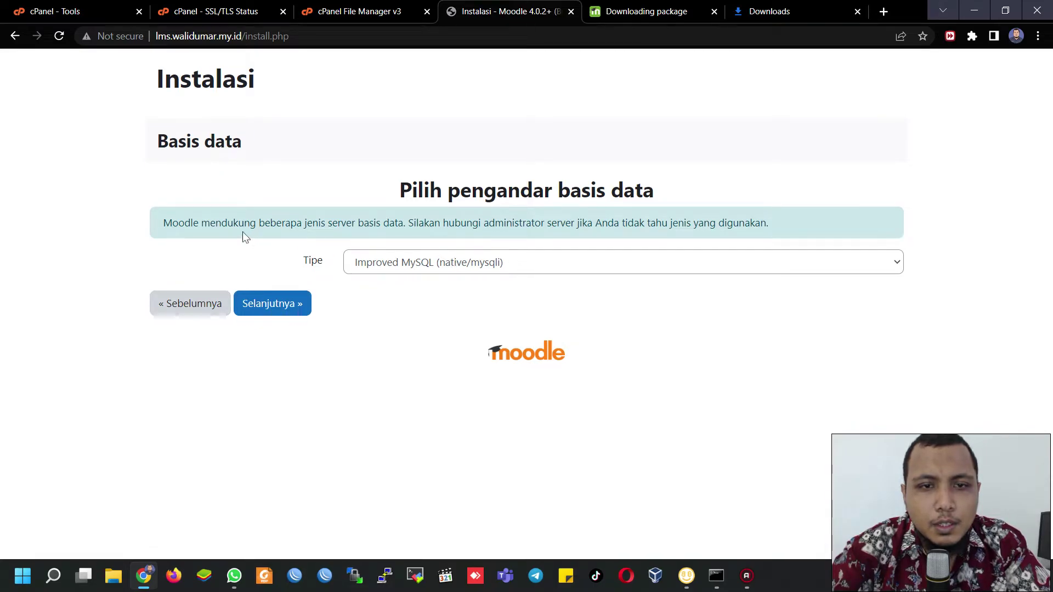
pyautogui.click(405, 264)
pyautogui.click(404, 264)
pyautogui.click(404, 264)
pyautogui.click(404, 264)
pyautogui.click(291, 305)
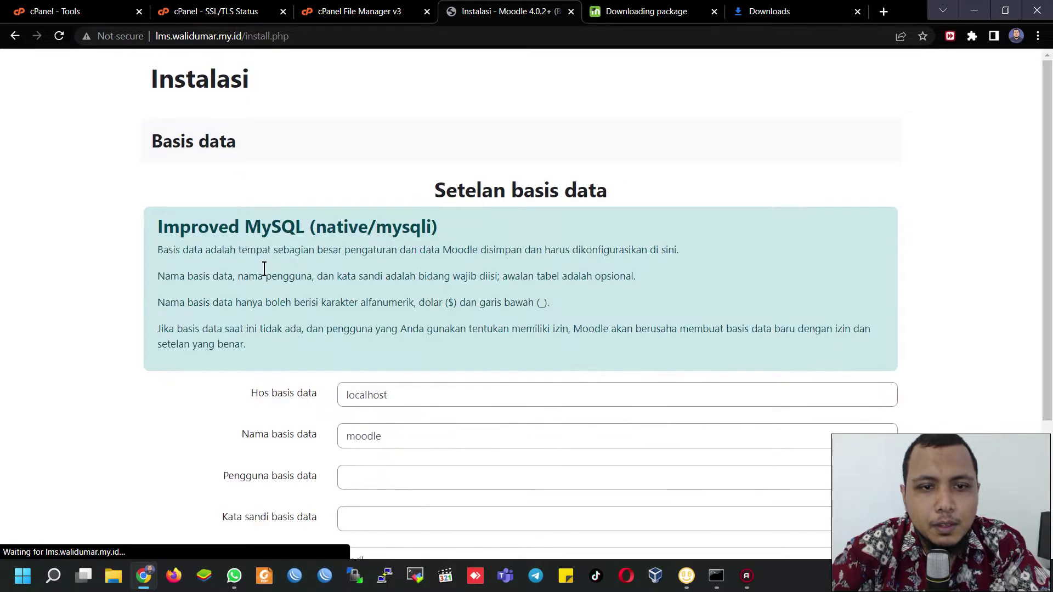
pyautogui.scroll(-2, 264, 273)
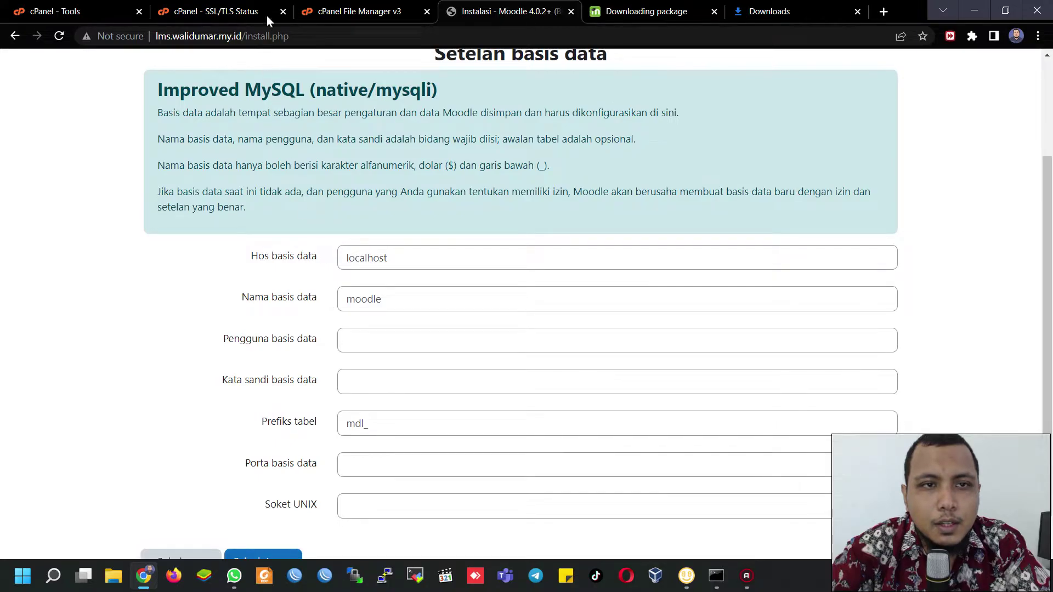
pyautogui.click(241, 12)
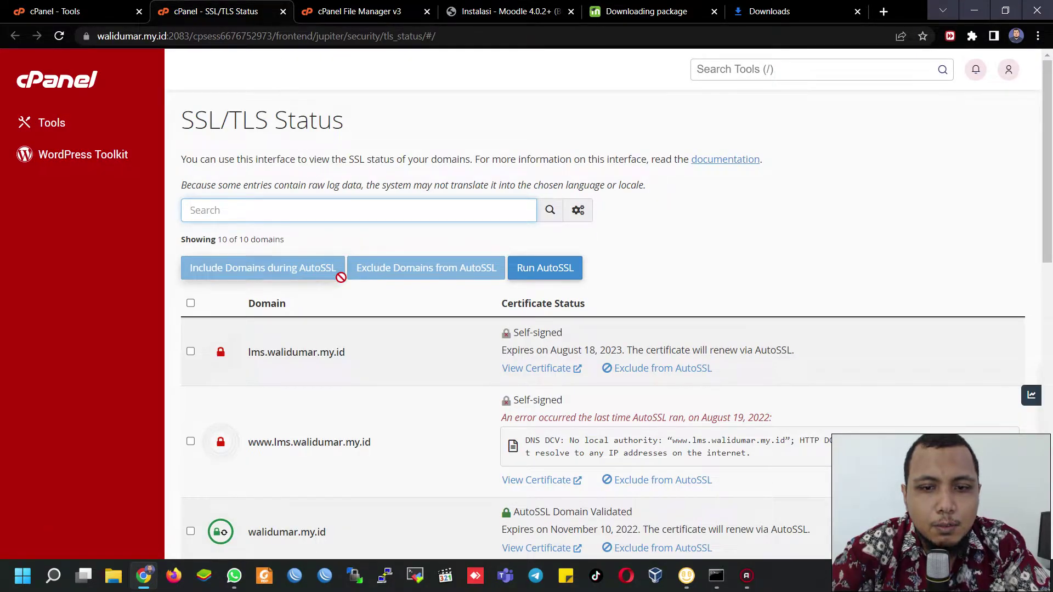
# - Close SSL/TLS Status and open MySQL Databases from the Databases group
pyautogui.click(283, 11)
pyautogui.moveTo(111, 7); pyautogui.dragTo(258, 9)
pyautogui.scroll(-1, 320, 375)
pyautogui.scroll(-1, 316, 377)
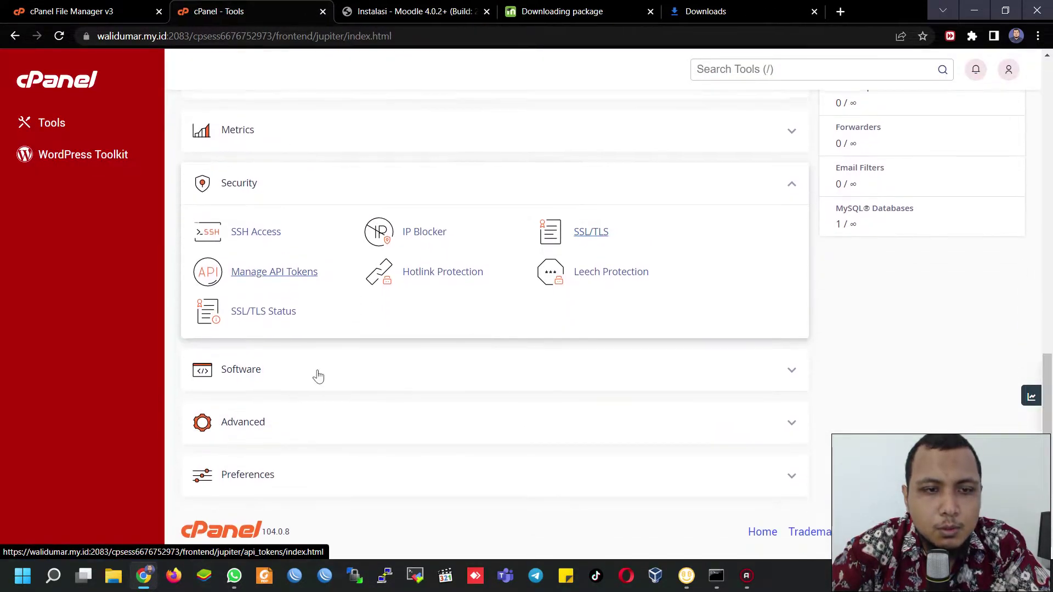
pyautogui.scroll(7, 324, 369)
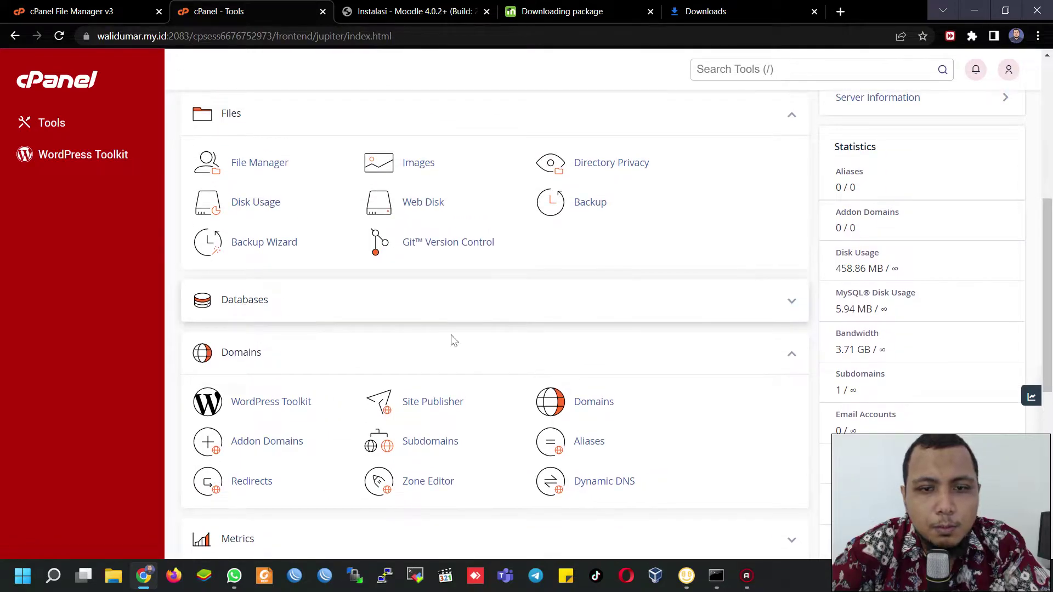
pyautogui.click(791, 300)
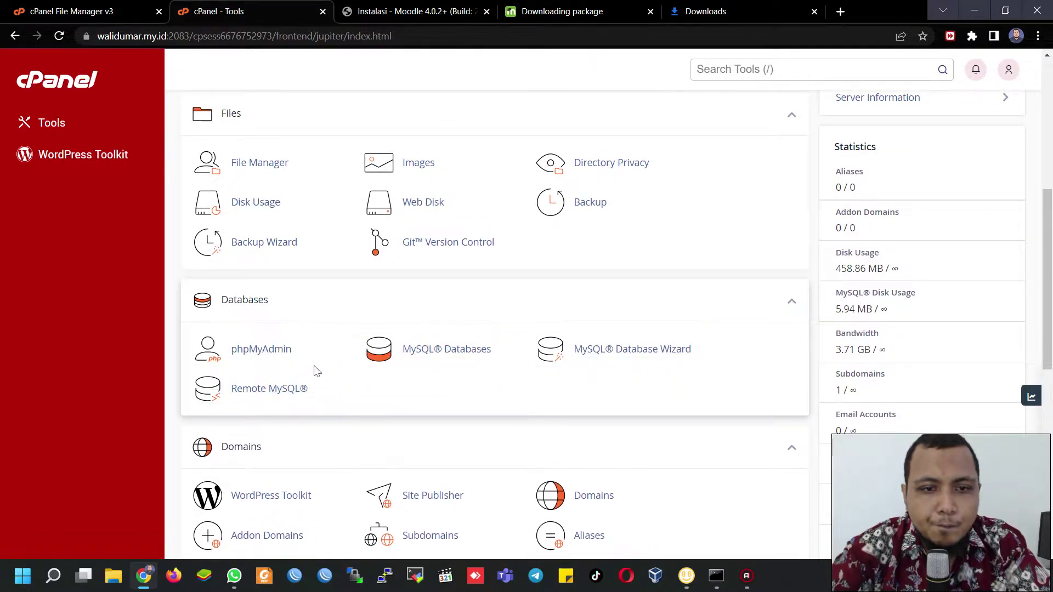
pyautogui.click(439, 361)
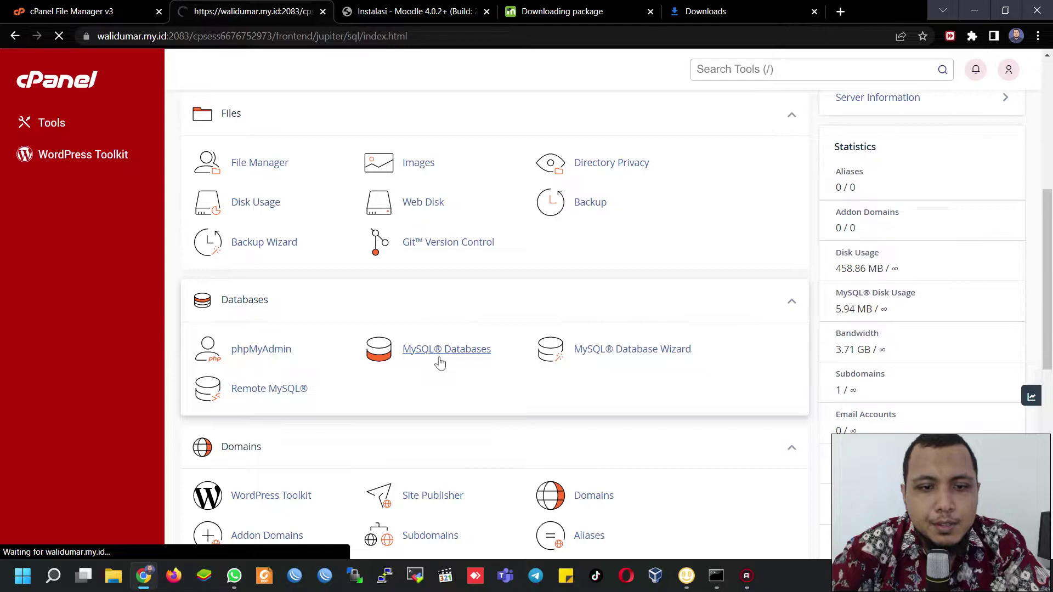
# - Create a new database named lms and select its full prefixed name
pyautogui.click(322, 278)
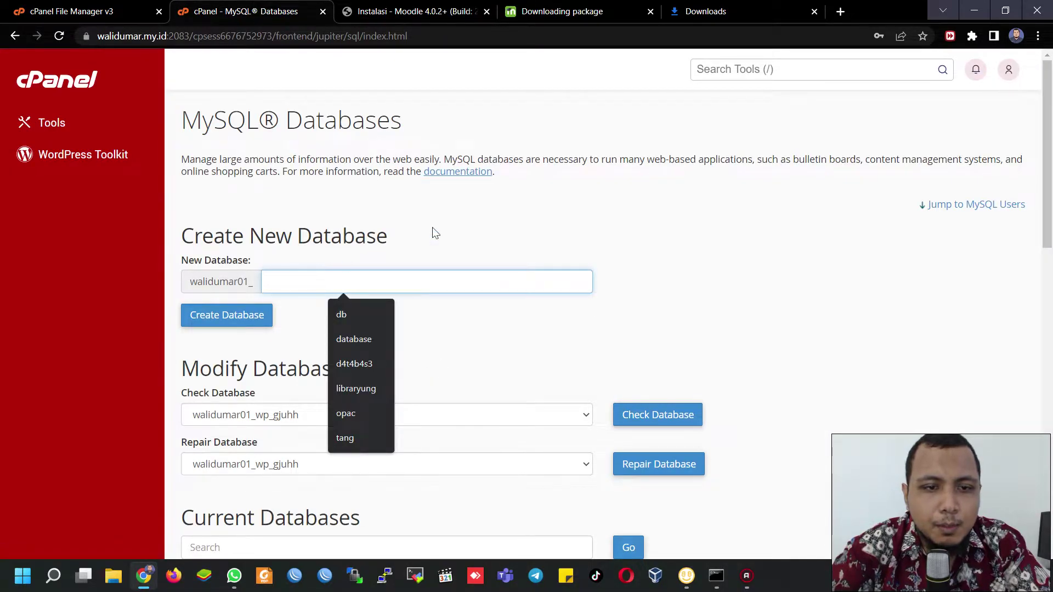
pyautogui.write('lsm')
pyautogui.press('BackSpace')
pyautogui.press('BackSpace')
pyautogui.write('ms')
pyautogui.click(248, 316)
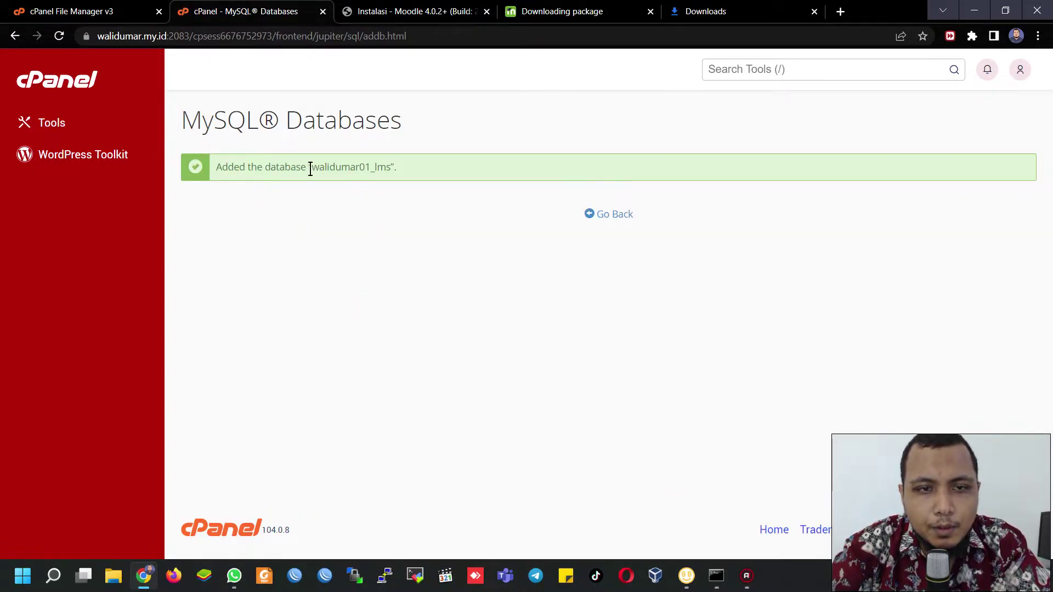
pyautogui.moveTo(314, 166); pyautogui.dragTo(391, 166)
pyautogui.hotkey('ctrl', 'c')
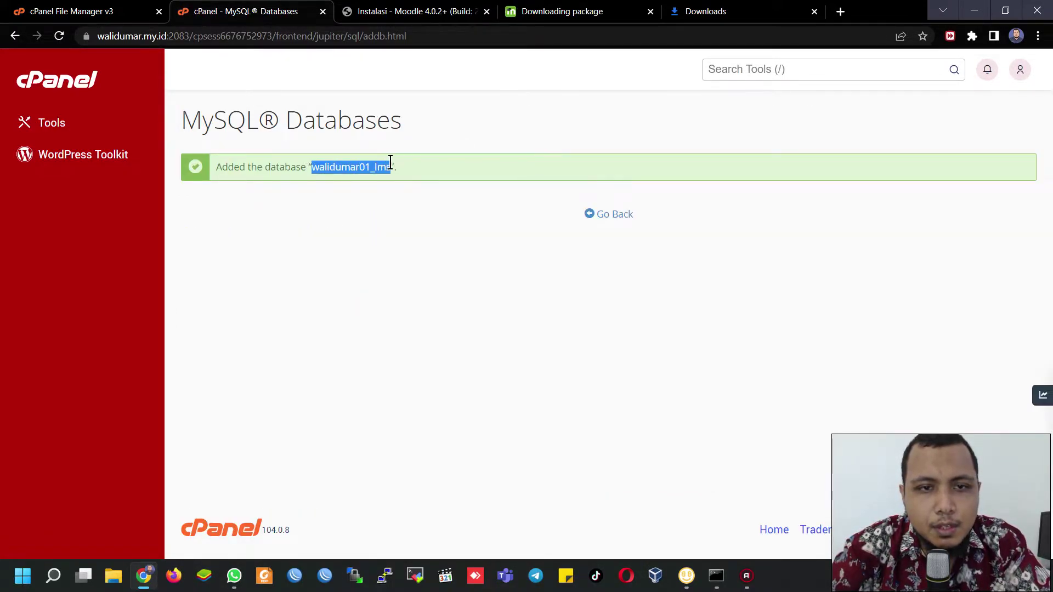
pyautogui.click(547, 7)
# - Replace Moodle's default database name moodle with the new lms database name
pyautogui.click(433, 11)
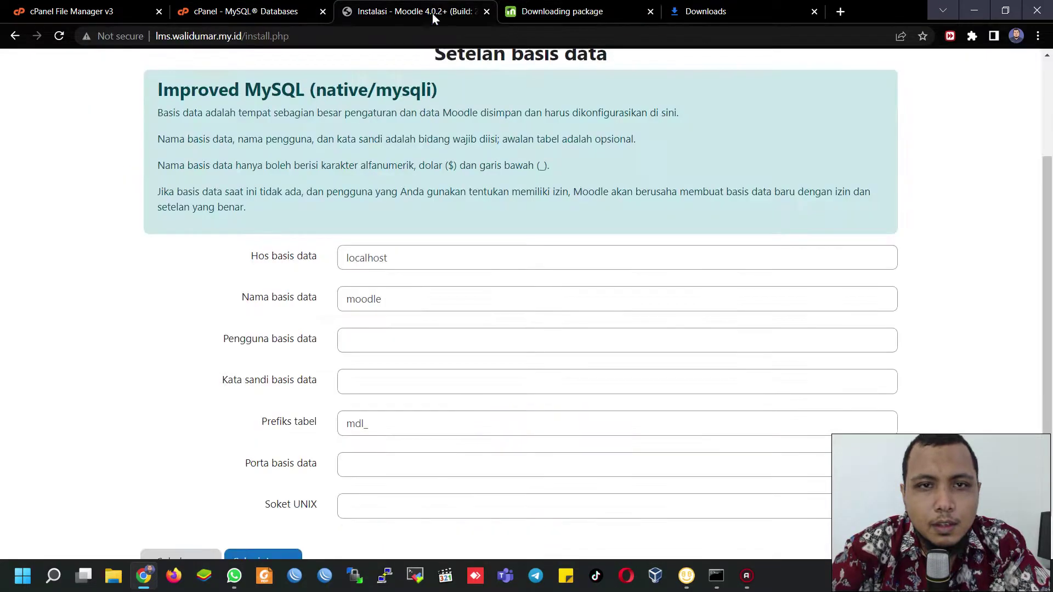
pyautogui.doubleClick(396, 299)
pyautogui.hotkey('ctrl', 'v')
pyautogui.press('Tab')
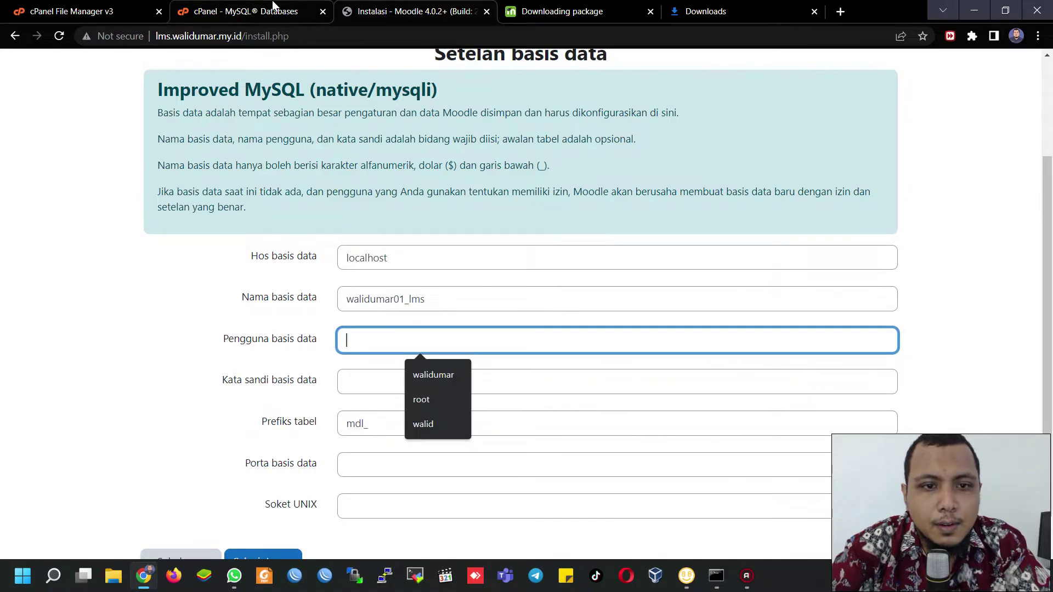
# - Enter adminlms as the new MySQL user's name in cPanel
pyautogui.click(273, 7)
pyautogui.click(609, 215)
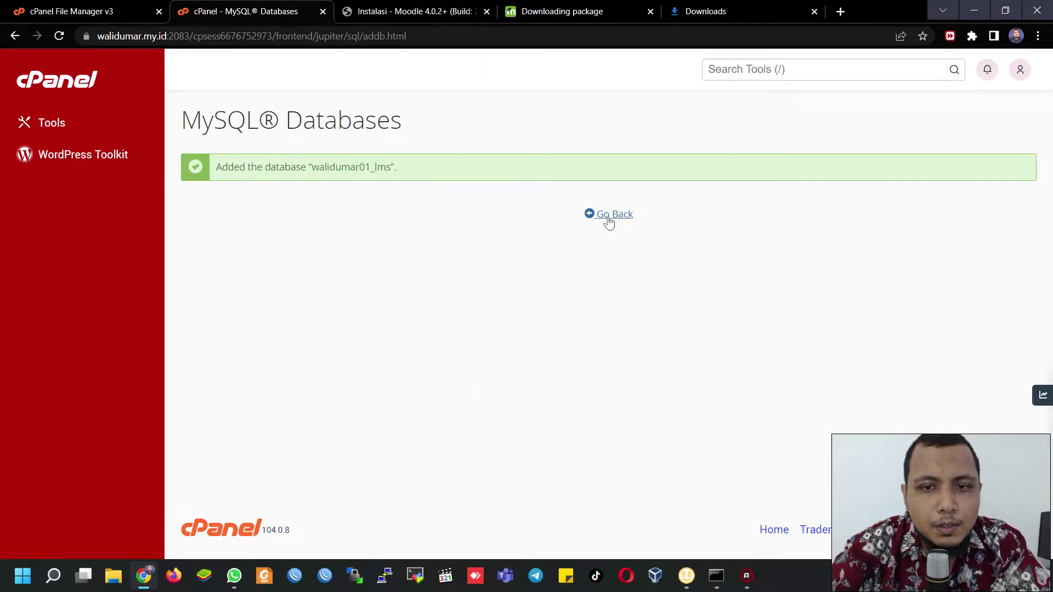
pyautogui.scroll(-5, 439, 271)
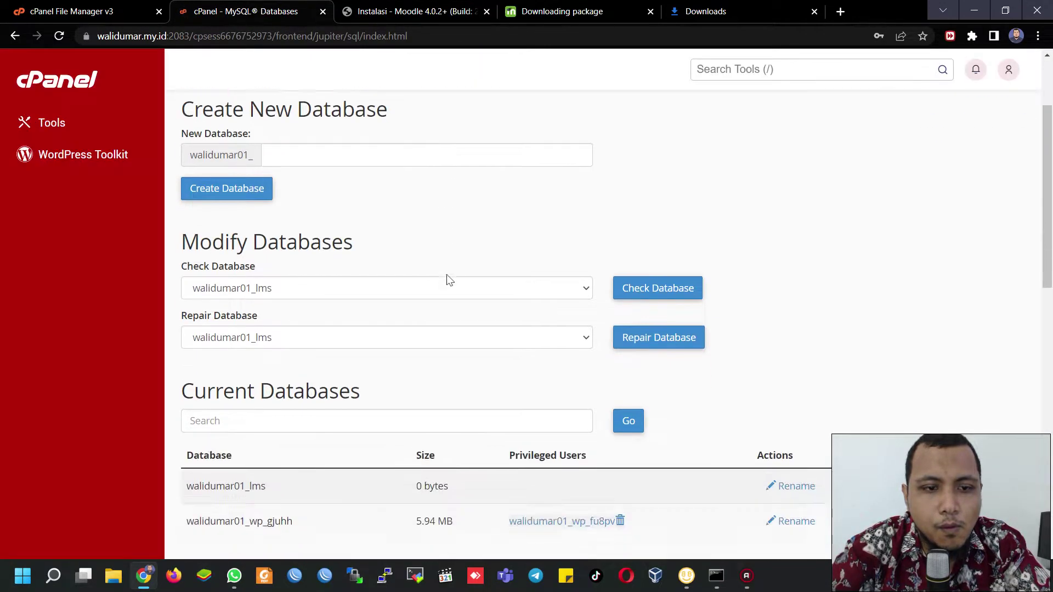
pyautogui.scroll(-6, 436, 274)
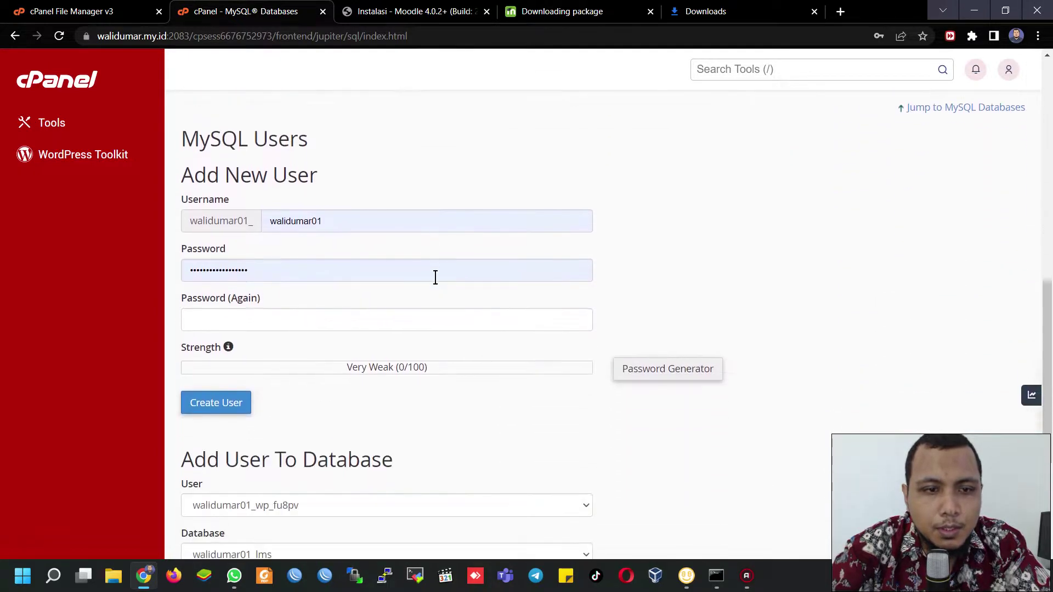
pyautogui.doubleClick(340, 221)
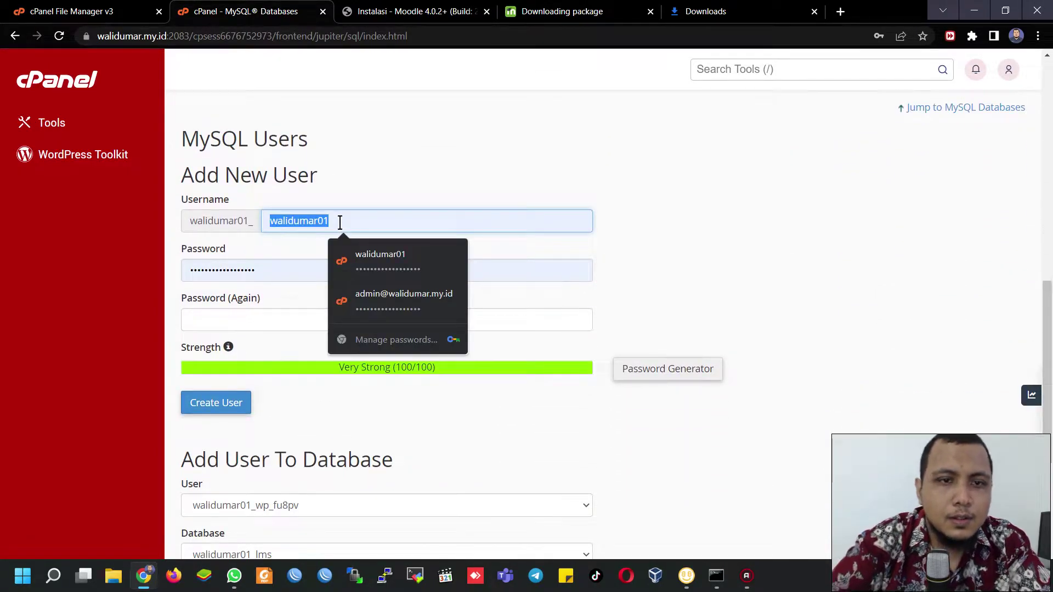
pyautogui.write('adminlms')
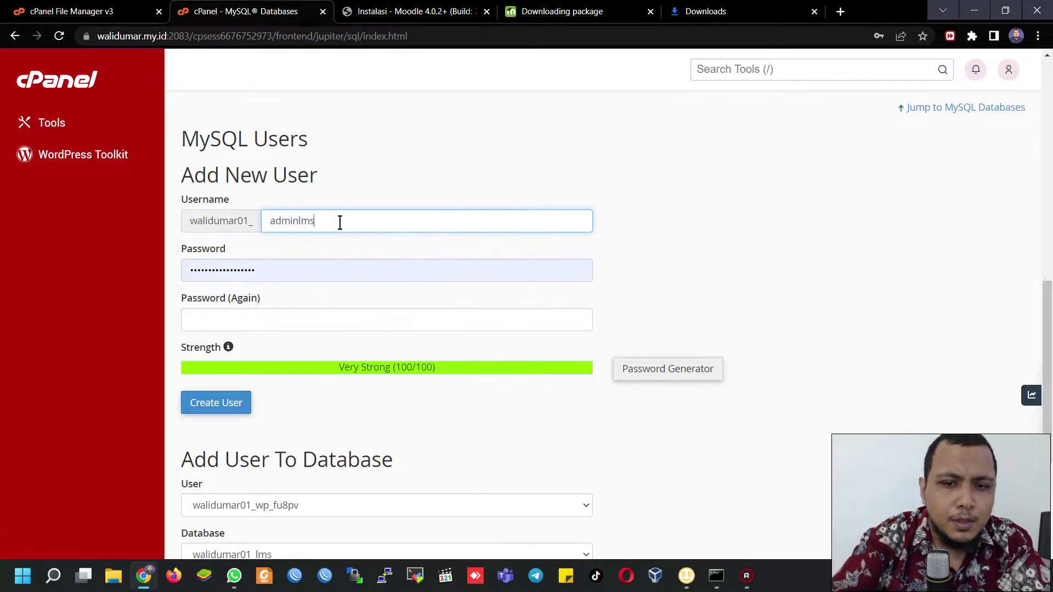
pyautogui.doubleClick(340, 221)
pyautogui.doubleClick(232, 221)
pyautogui.hotkey('ctrl', 'c')
# - Paste the account prefix into Moodle's database user field
pyautogui.click(417, 11)
pyautogui.click(427, 338)
pyautogui.hotkey('ctrl', 'v')
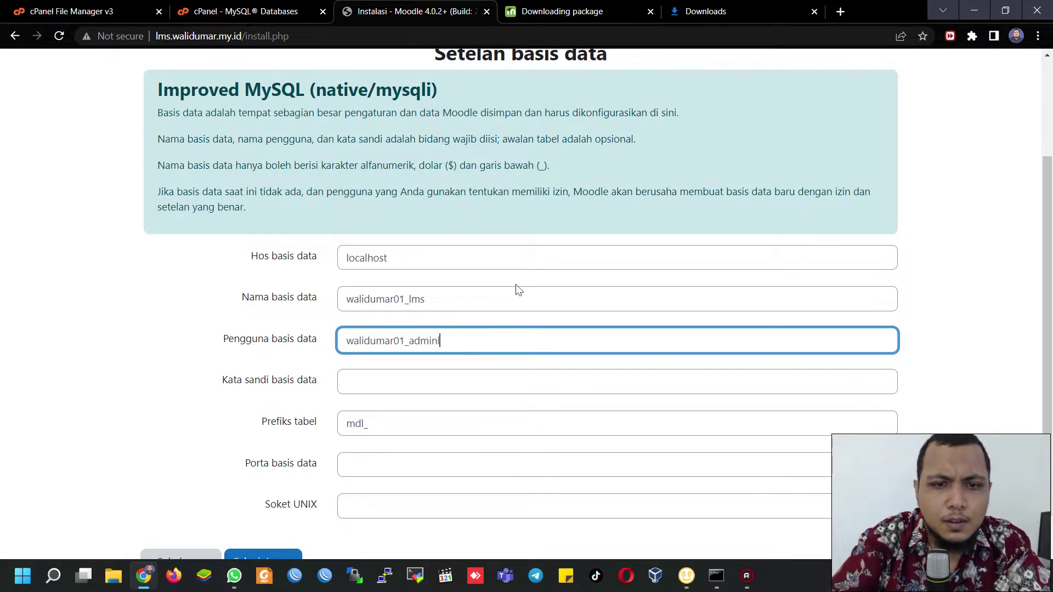
# - Generate a strong password and enter it twice for the new MySQL user
pyautogui.click(274, 15)
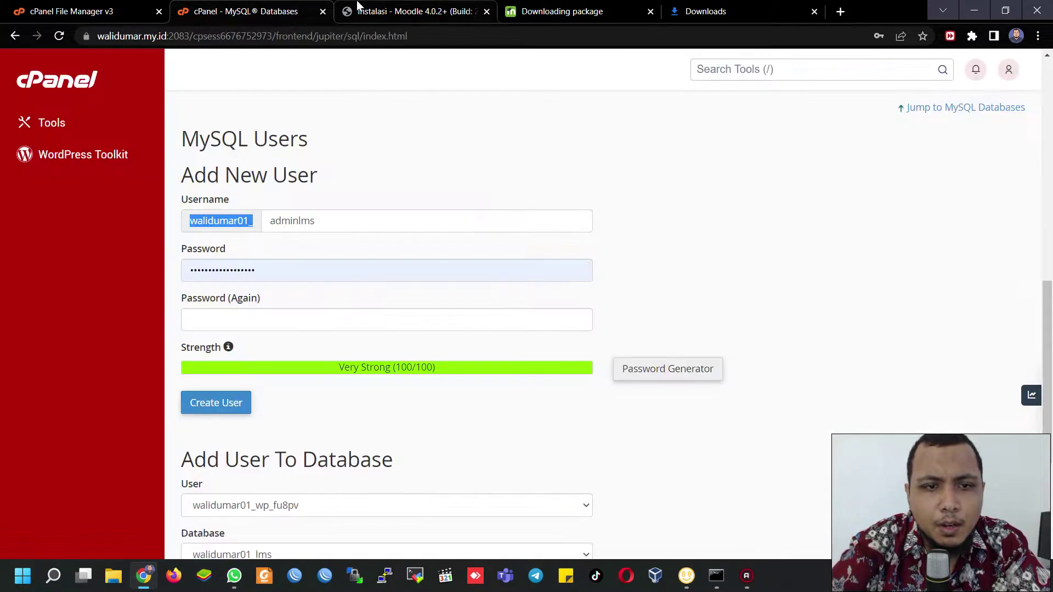
pyautogui.click(684, 363)
pyautogui.click(489, 258)
pyautogui.click(516, 259)
pyautogui.click(465, 290)
pyautogui.click(616, 386)
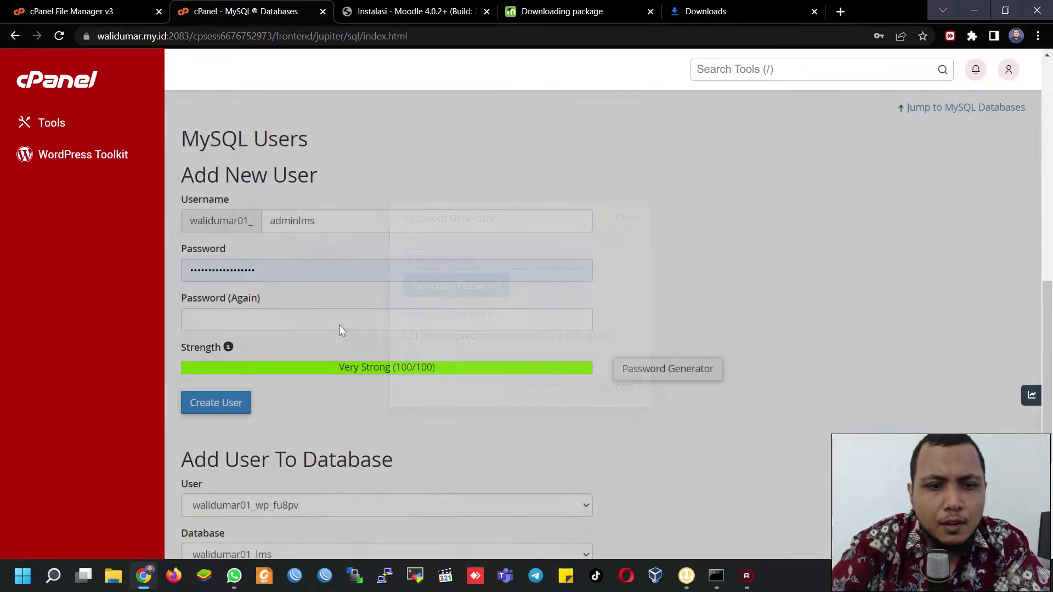
pyautogui.click(290, 271)
pyautogui.hotkey('ctrl', 'v')
pyautogui.press('Tab')
pyautogui.hotkey('ctrl', 'v')
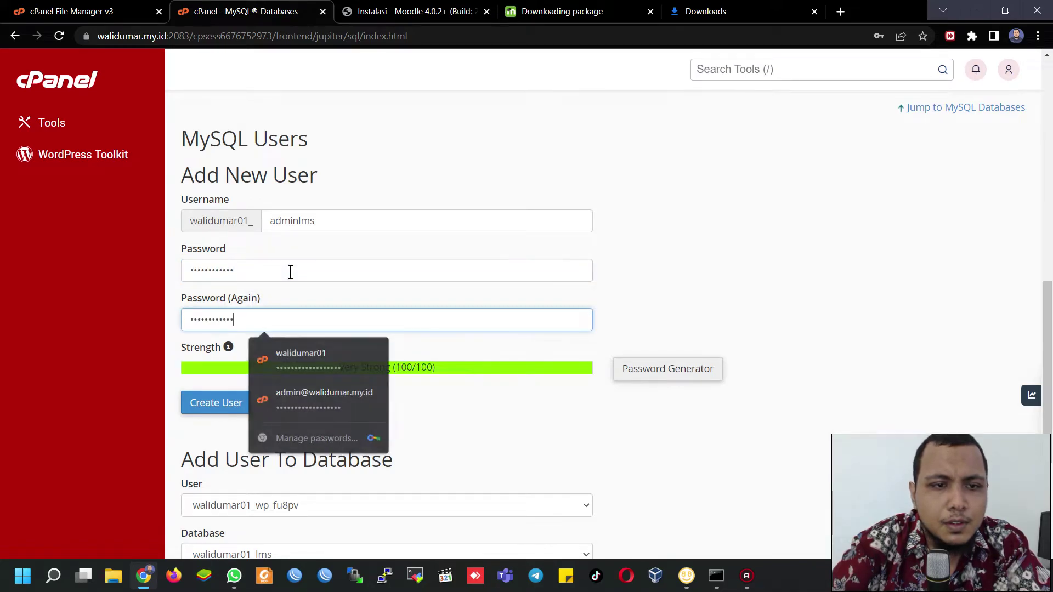
# - Paste the password into Moodle's database settings and set table prefix lmswalid_
pyautogui.click(366, 4)
pyautogui.click(368, 378)
pyautogui.hotkey('ctrl', 'v')
pyautogui.press('Tab')
pyautogui.write('lm')
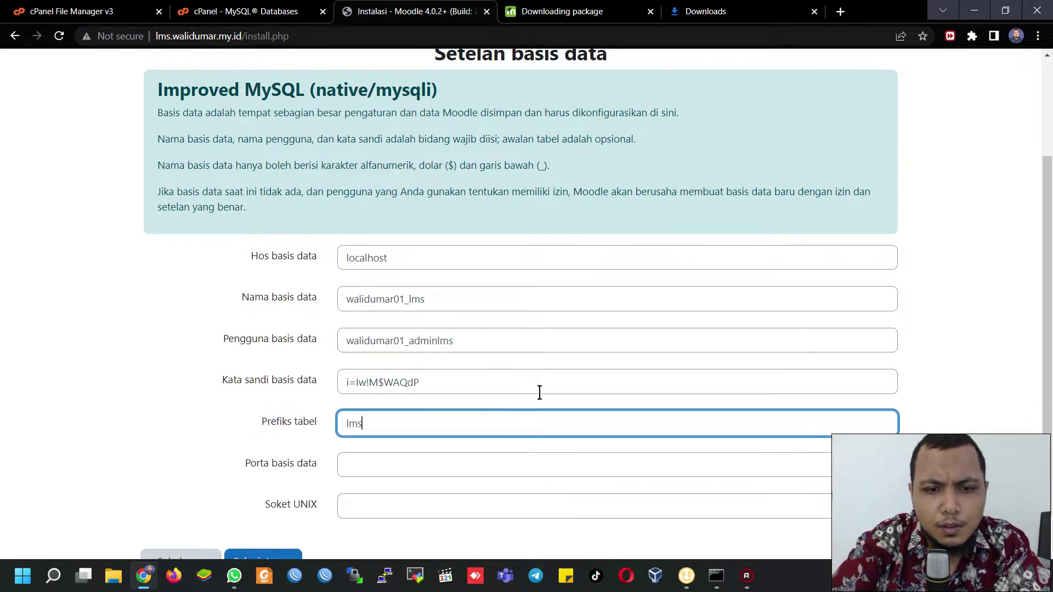
pyautogui.write('swalid_')
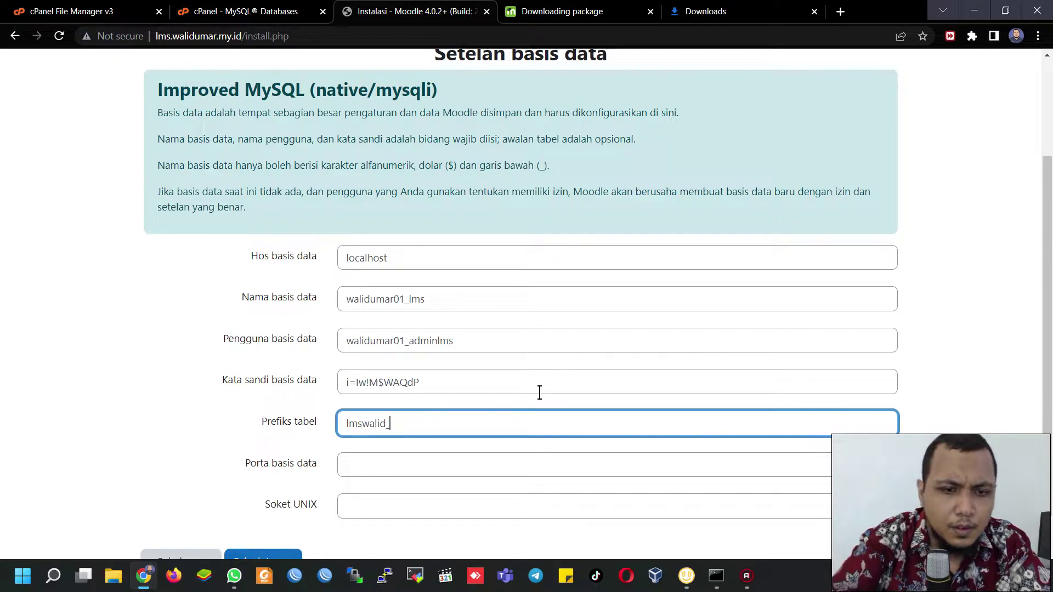
# - Double-check Moodle's filled settings, then create the adminlms MySQL user
pyautogui.click(289, 7)
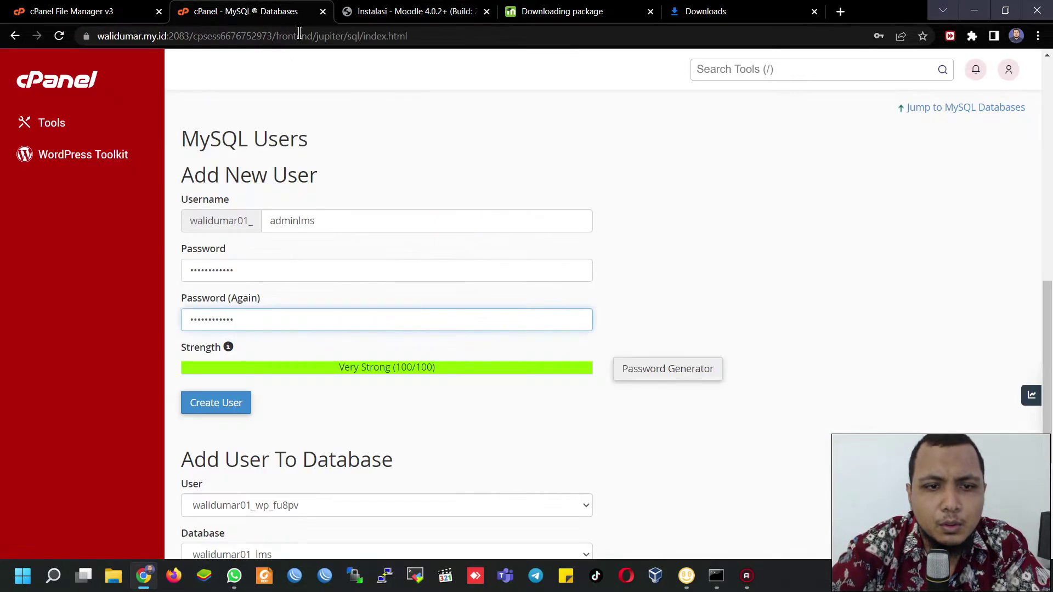
pyautogui.scroll(-4, 358, 465)
pyautogui.scroll(5, 313, 395)
pyautogui.click(411, 11)
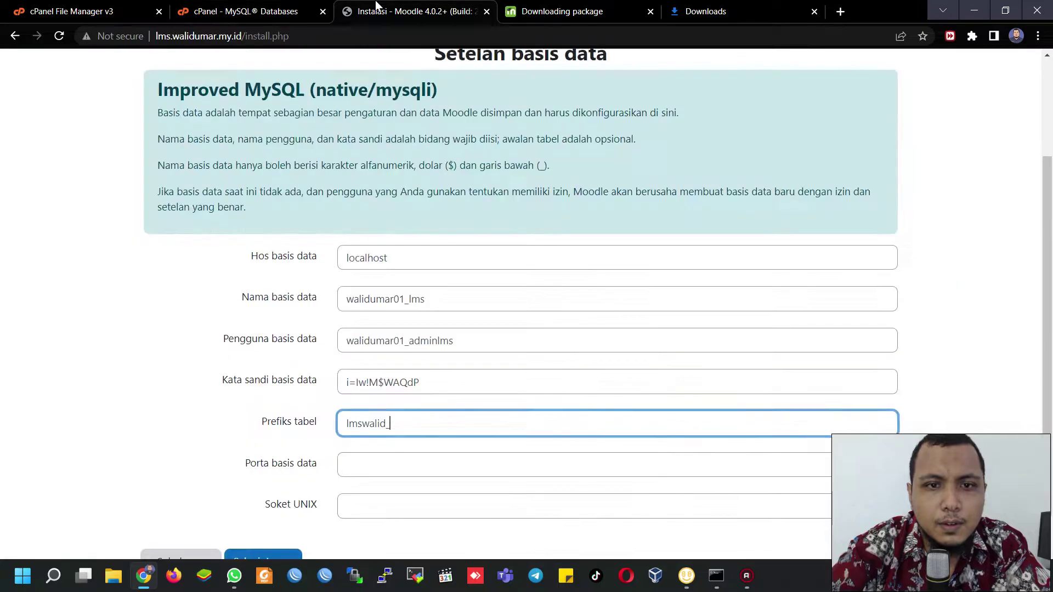
pyautogui.click(268, 7)
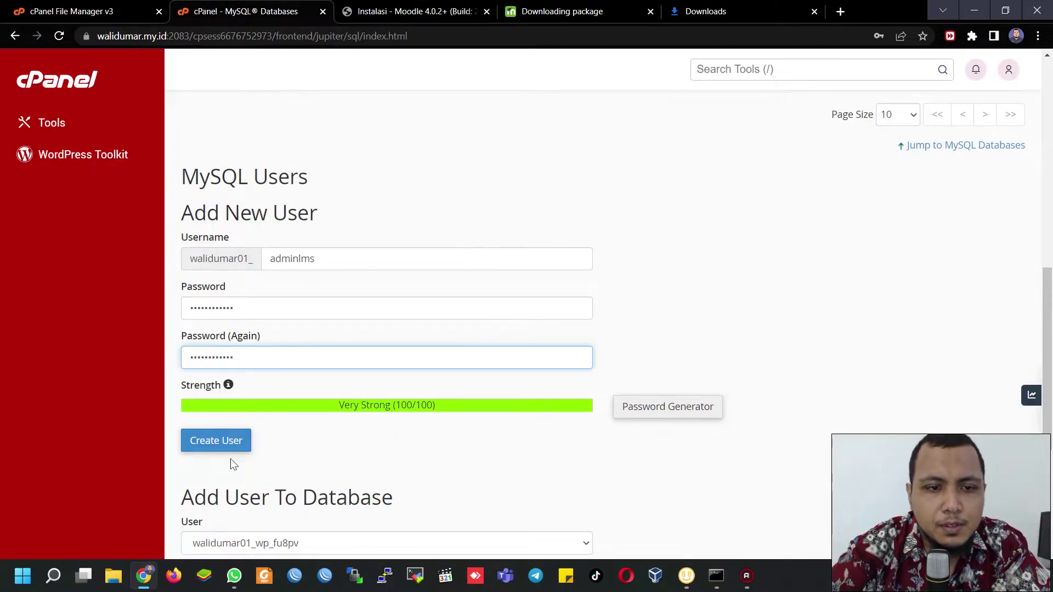
pyautogui.click(222, 443)
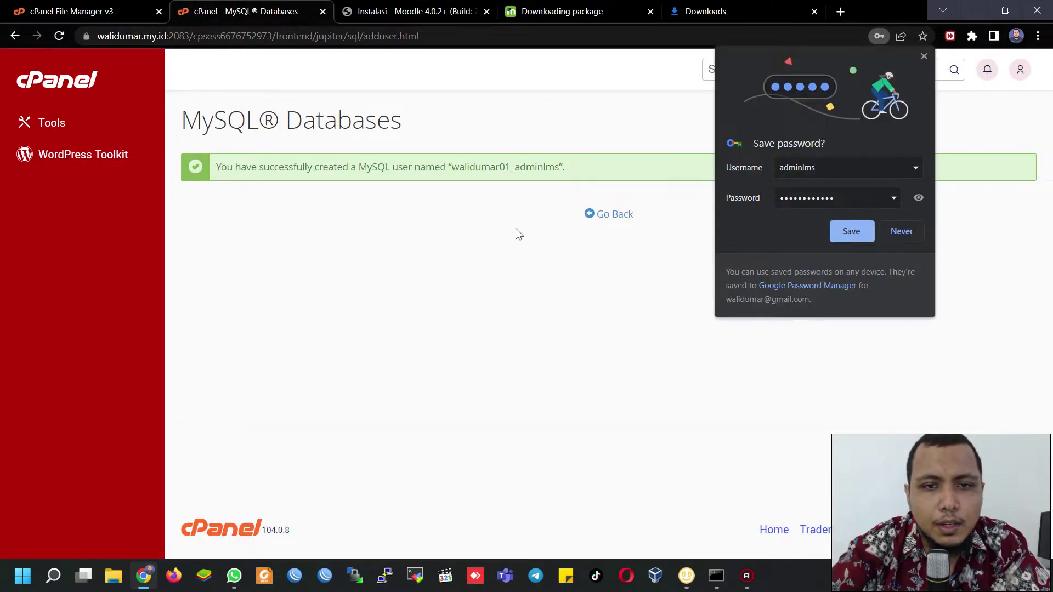
# - Grant user adminlms all privileges on the lms database
pyautogui.click(613, 215)
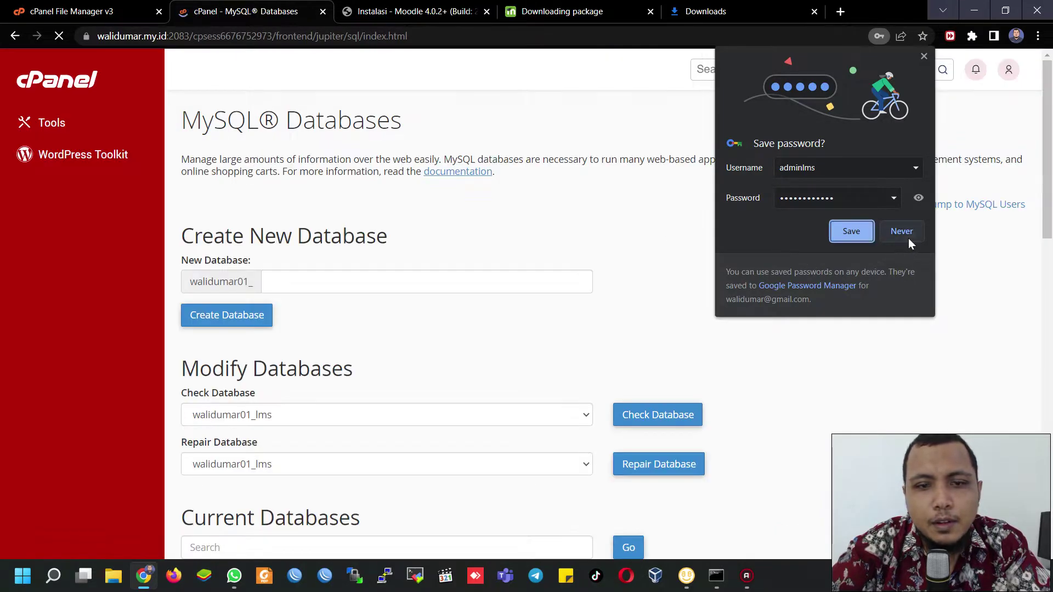
pyautogui.click(908, 238)
pyautogui.scroll(-15, 674, 308)
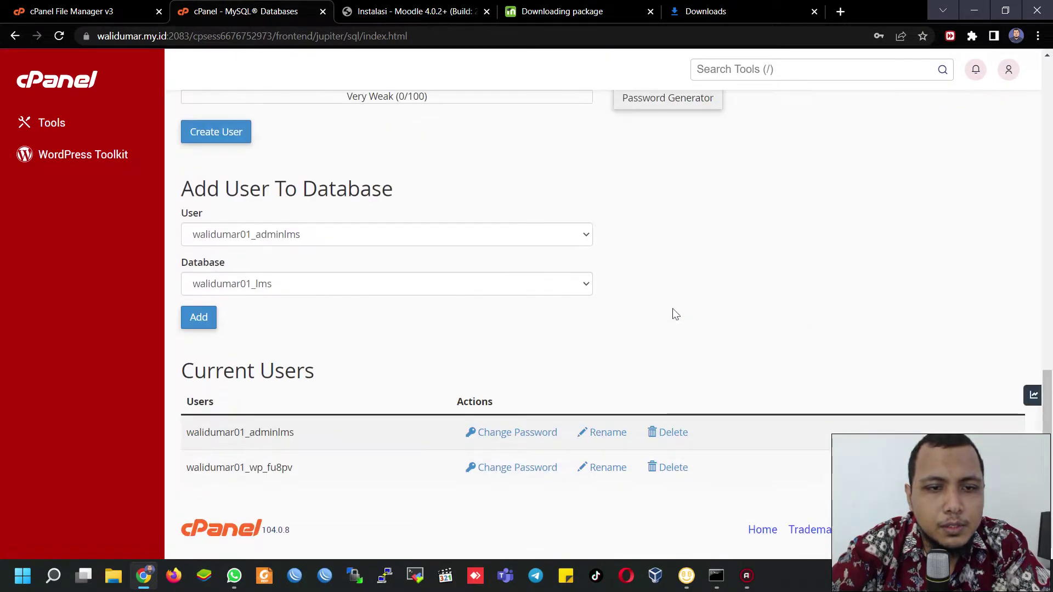
pyautogui.click(289, 226)
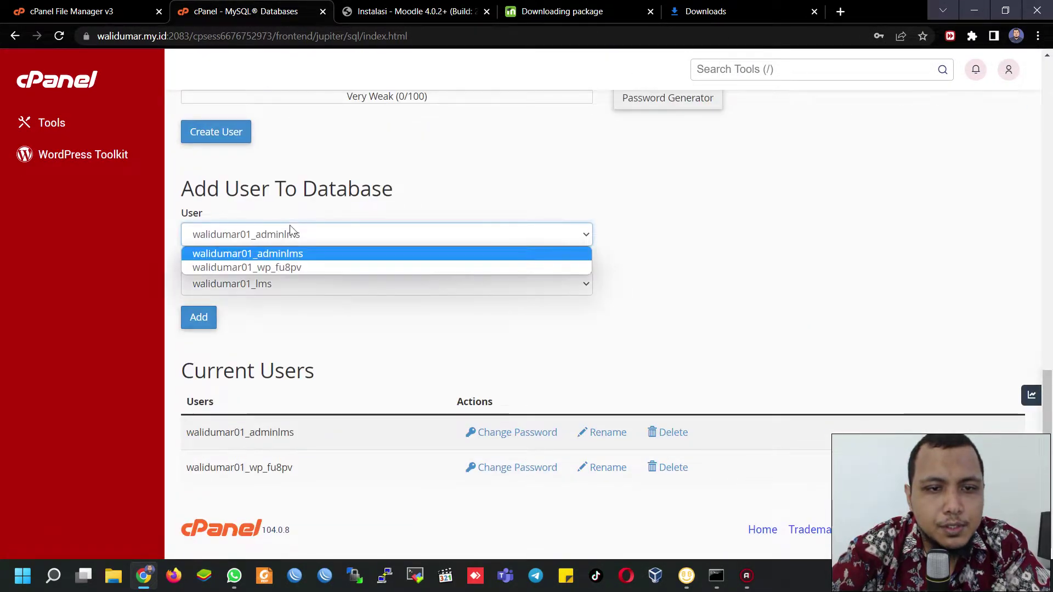
pyautogui.click(290, 255)
pyautogui.click(277, 285)
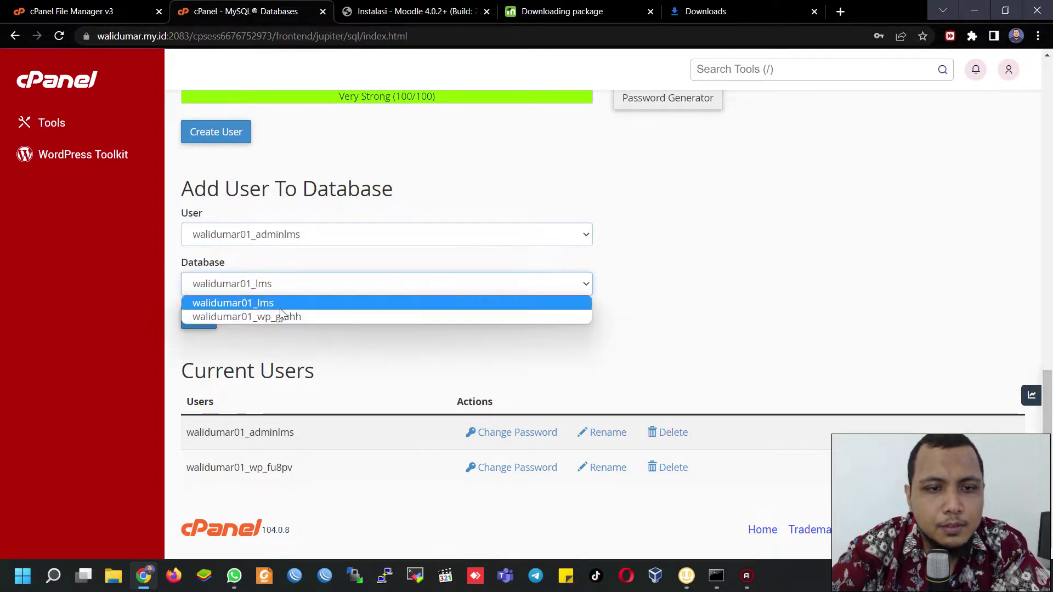
pyautogui.click(280, 307)
pyautogui.click(198, 318)
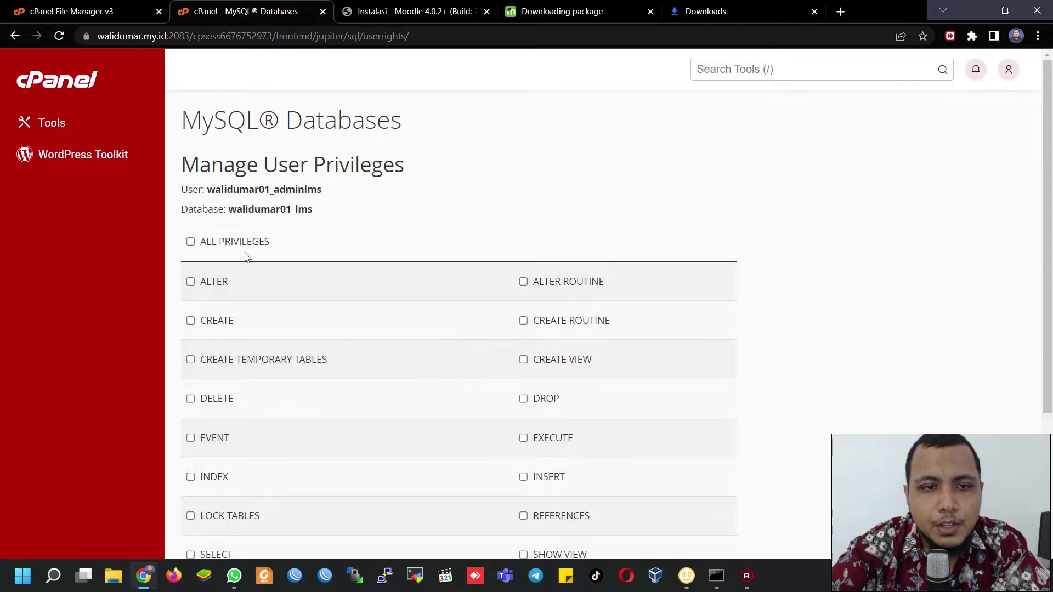
pyautogui.click(242, 243)
pyautogui.scroll(-3, 492, 241)
pyautogui.click(205, 442)
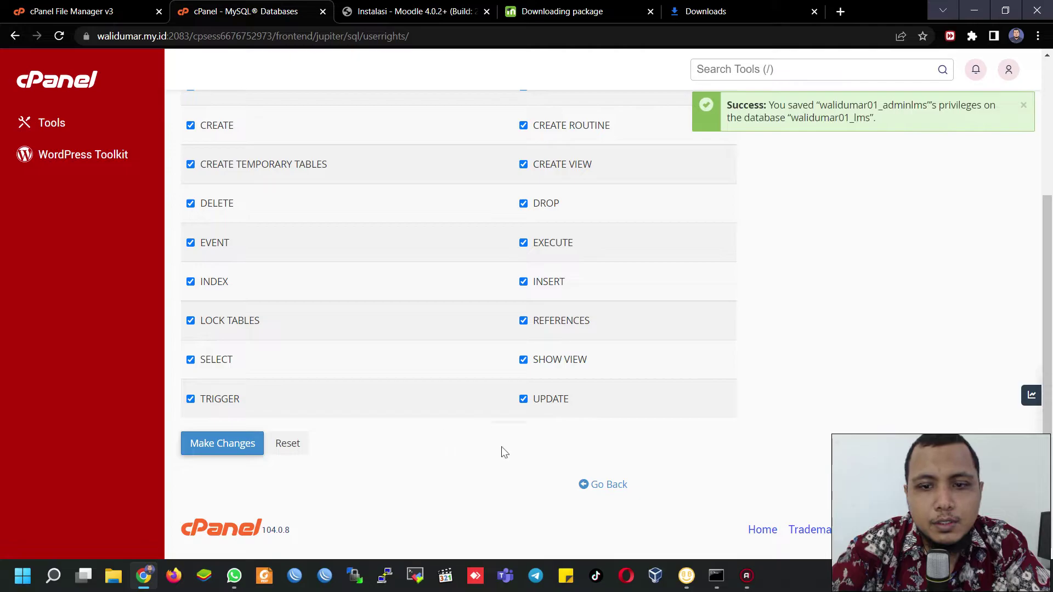
# - Check in the databases list that the lms database is still 0 bytes
pyautogui.click(622, 488)
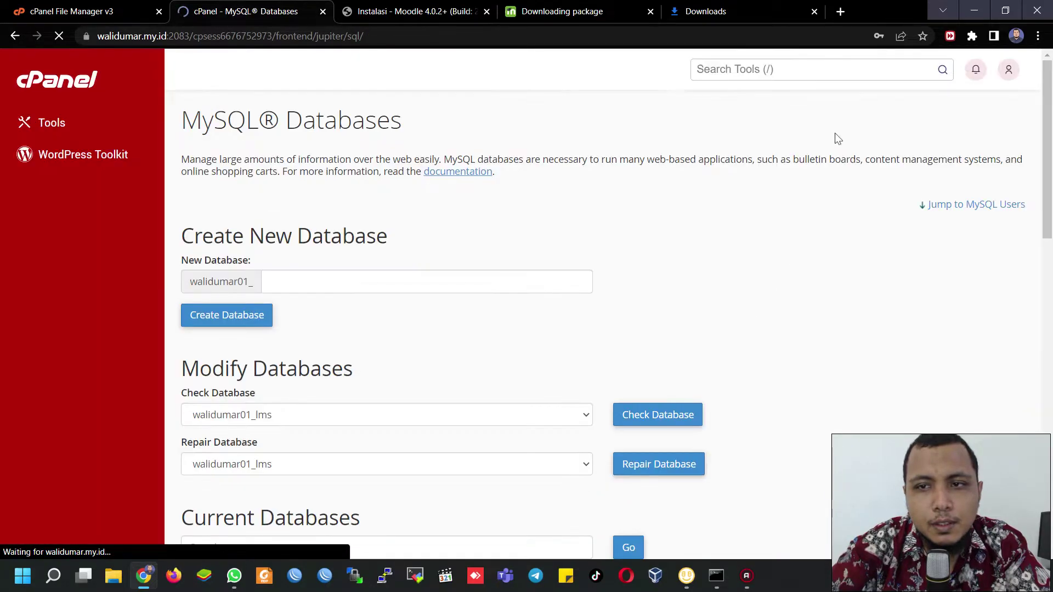
pyautogui.scroll(-15, 674, 246)
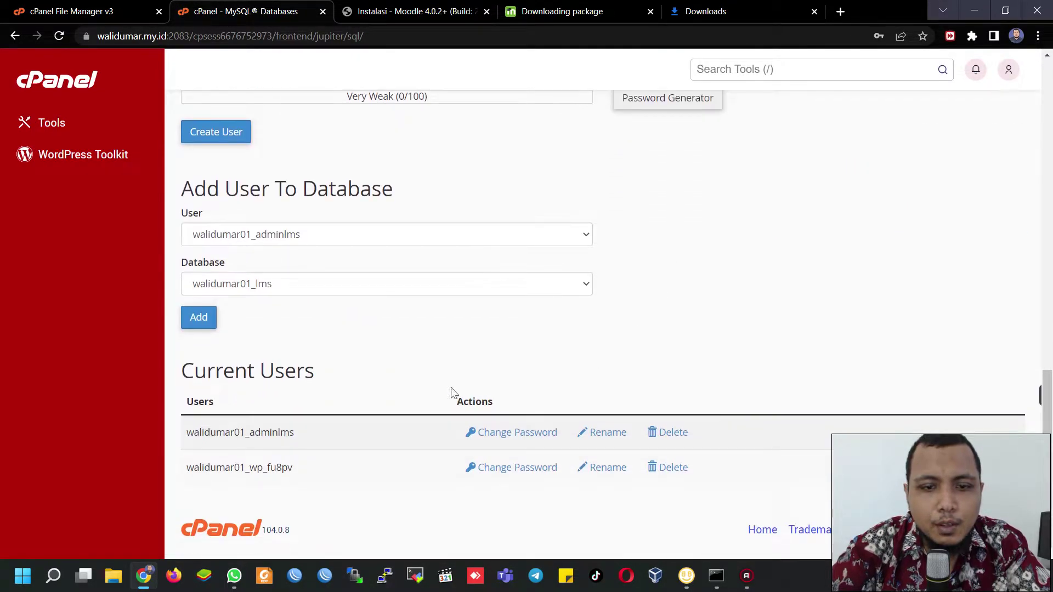
pyautogui.scroll(10, 385, 336)
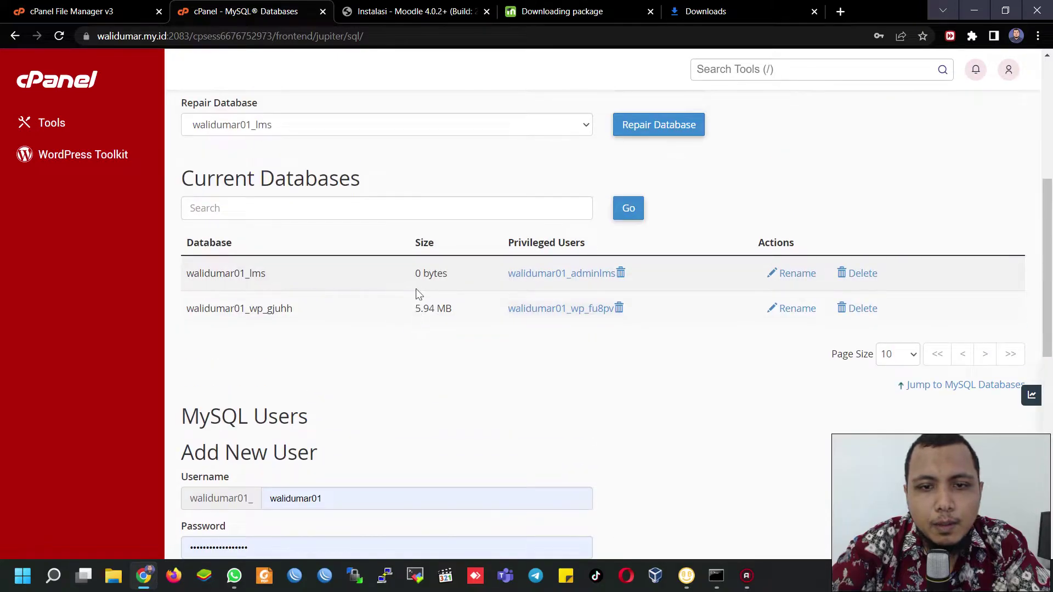
pyautogui.moveTo(393, 278); pyautogui.dragTo(457, 270)
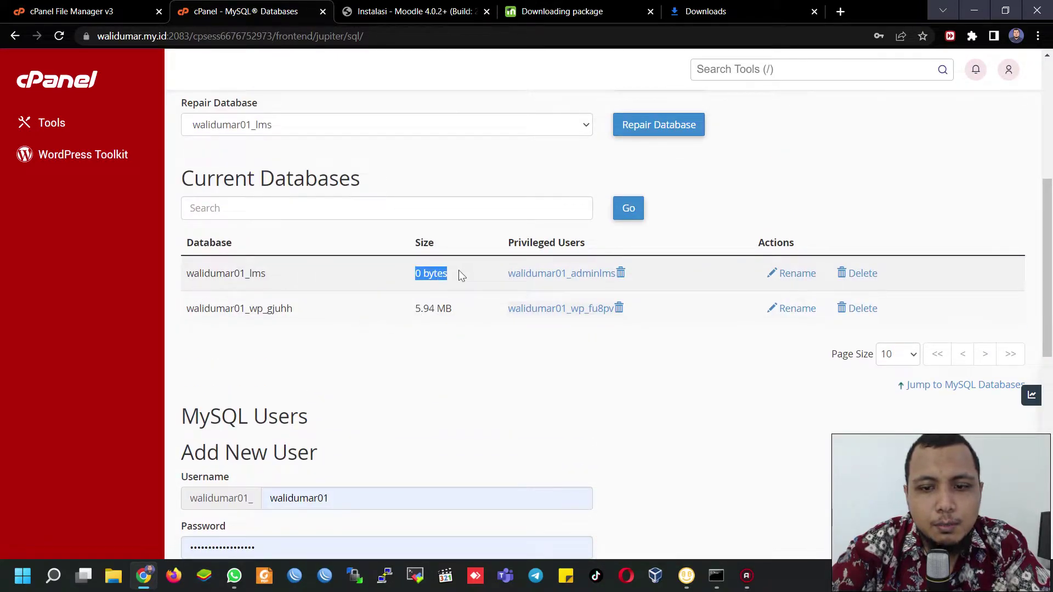
# - Submit Moodle's database settings with Selanjutnya and accept the copyright notice with Lanjutkan
pyautogui.click(378, 11)
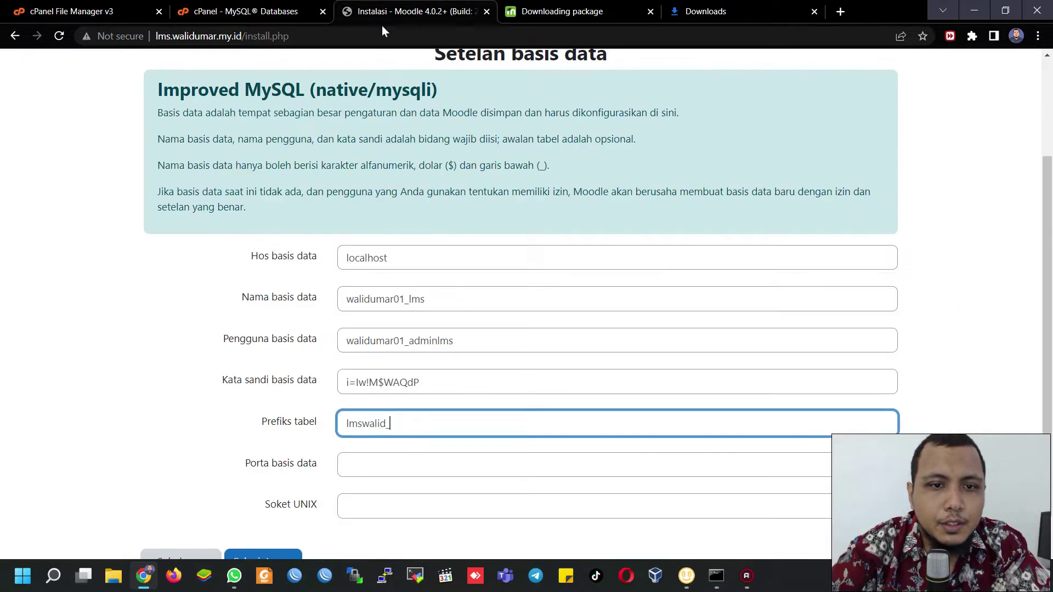
pyautogui.scroll(-1, 237, 421)
pyautogui.click(261, 516)
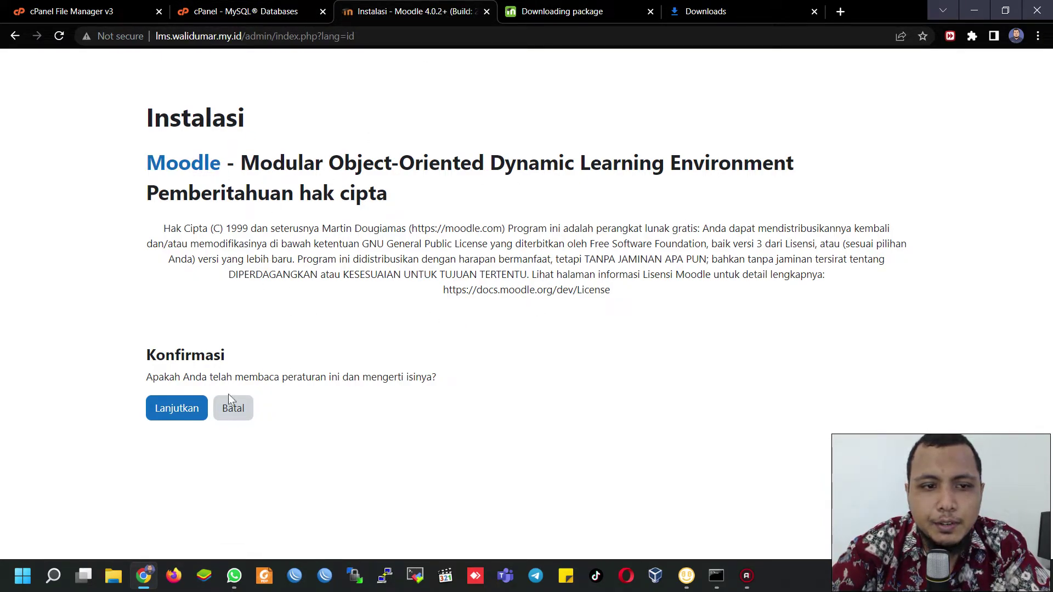
pyautogui.click(181, 418)
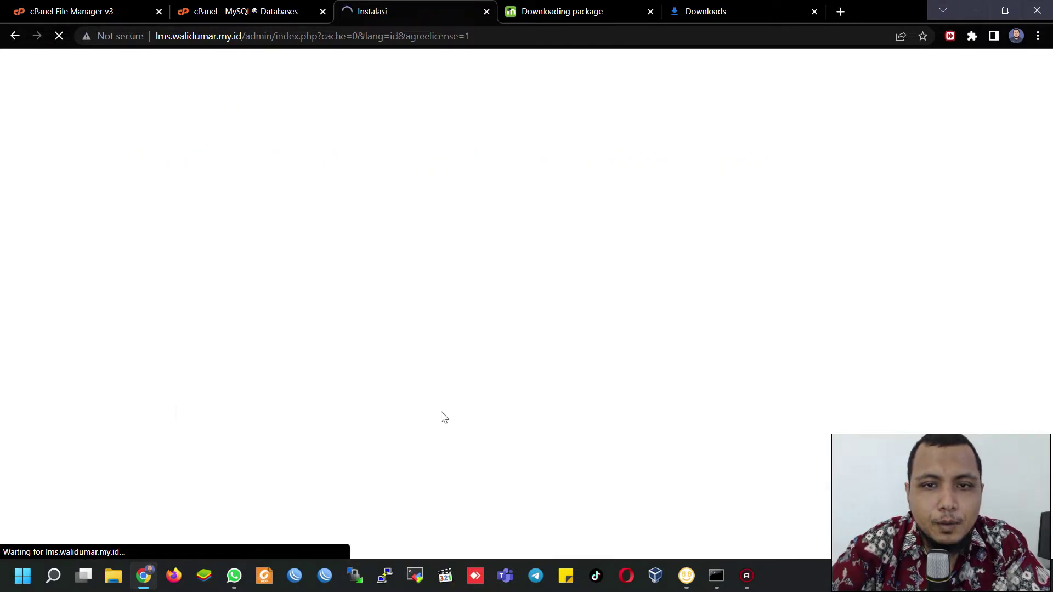
# - Scroll the Cek server table to find intl and fileinfo flagged as missing required extensions
pyautogui.scroll(-5, 443, 416)
pyautogui.scroll(-9, 442, 416)
pyautogui.scroll(5, 493, 444)
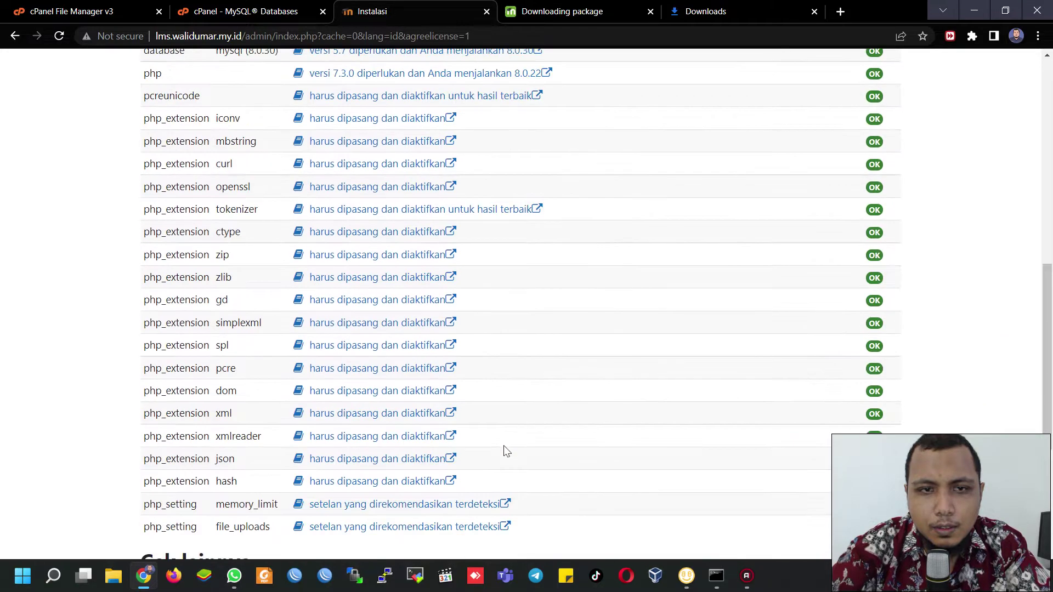
pyautogui.scroll(10, 505, 447)
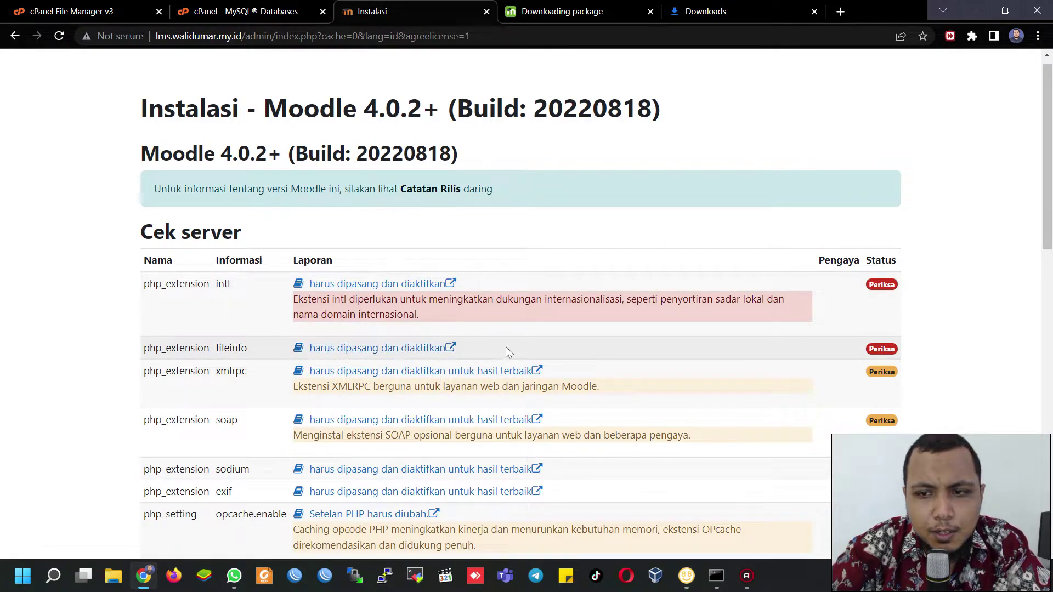
pyautogui.scroll(-2, 501, 345)
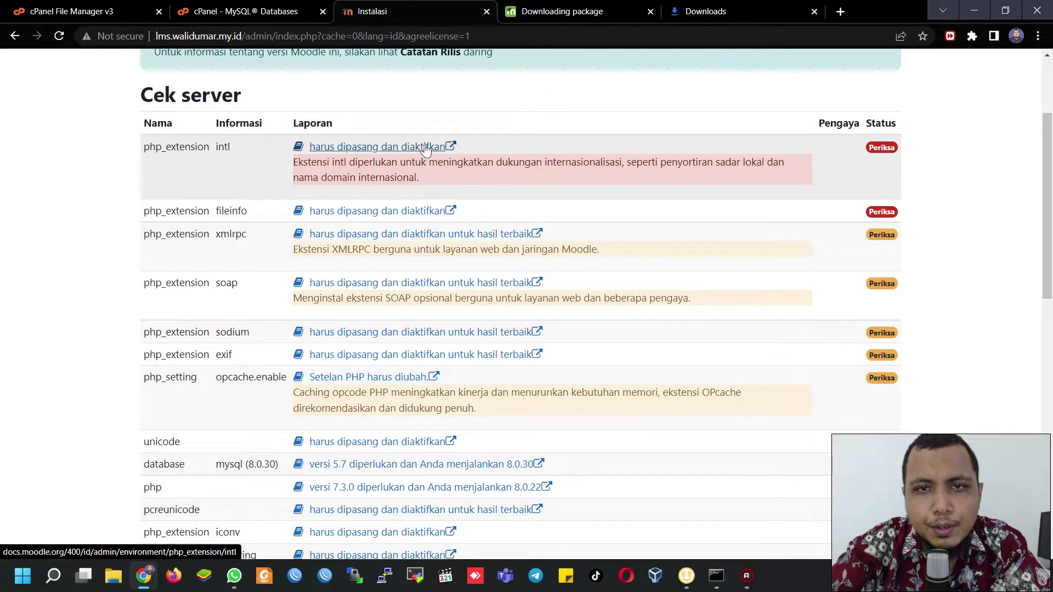
# - Read the Moodle Docs page on enabling the intl extension, then return to the Instalasi tab
pyautogui.click(426, 147)
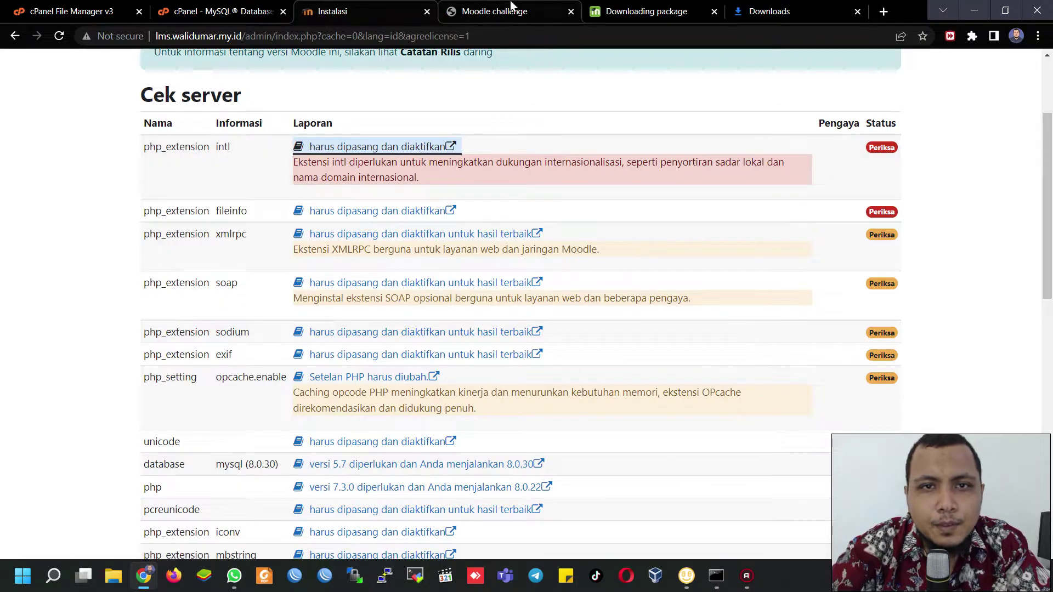
pyautogui.click(510, 7)
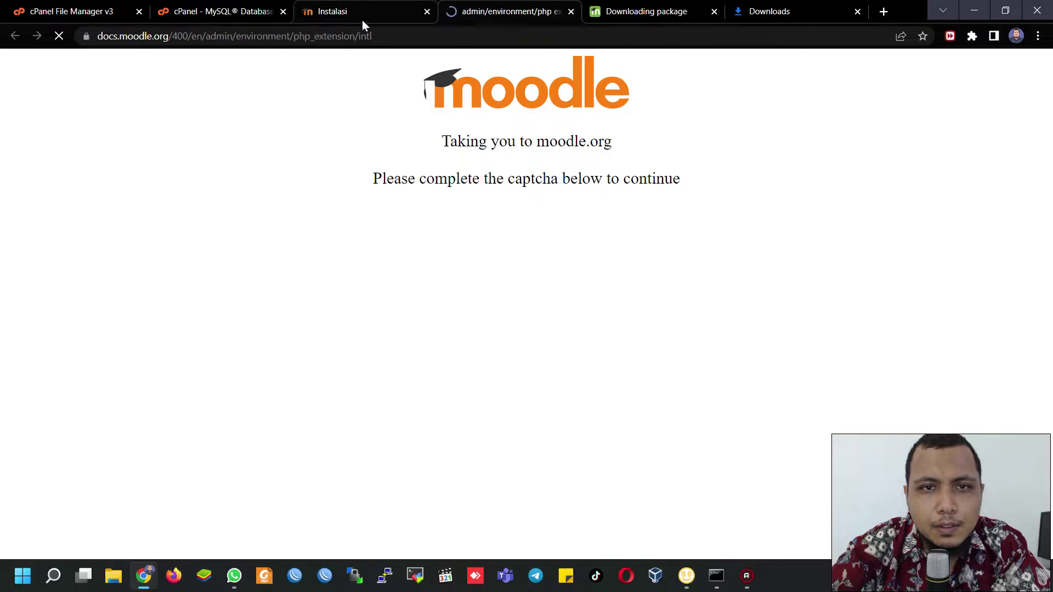
pyautogui.scroll(-5, 394, 414)
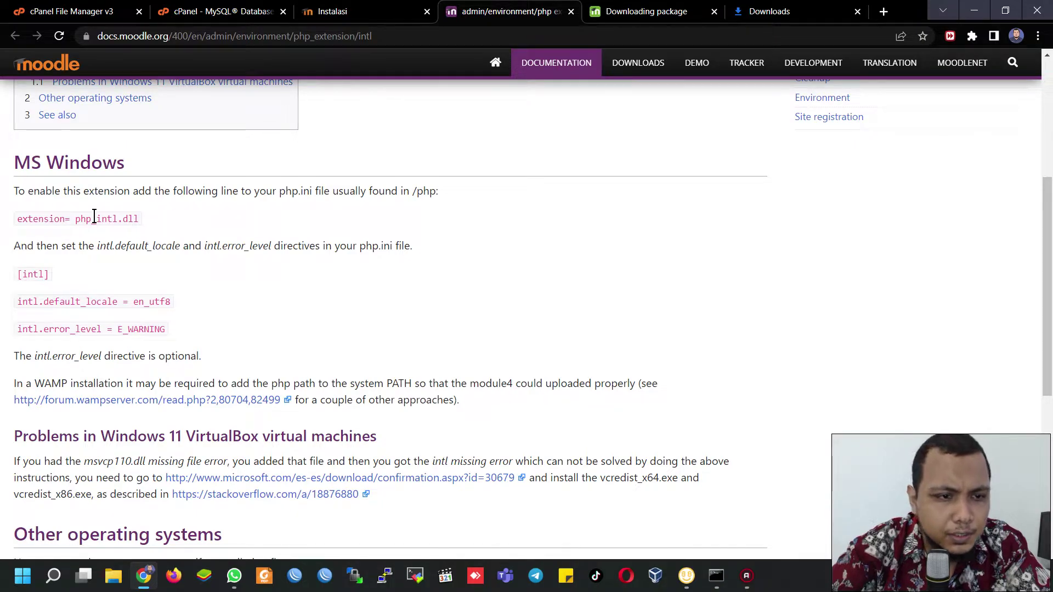
pyautogui.scroll(-4, 95, 215)
pyautogui.scroll(5, 95, 219)
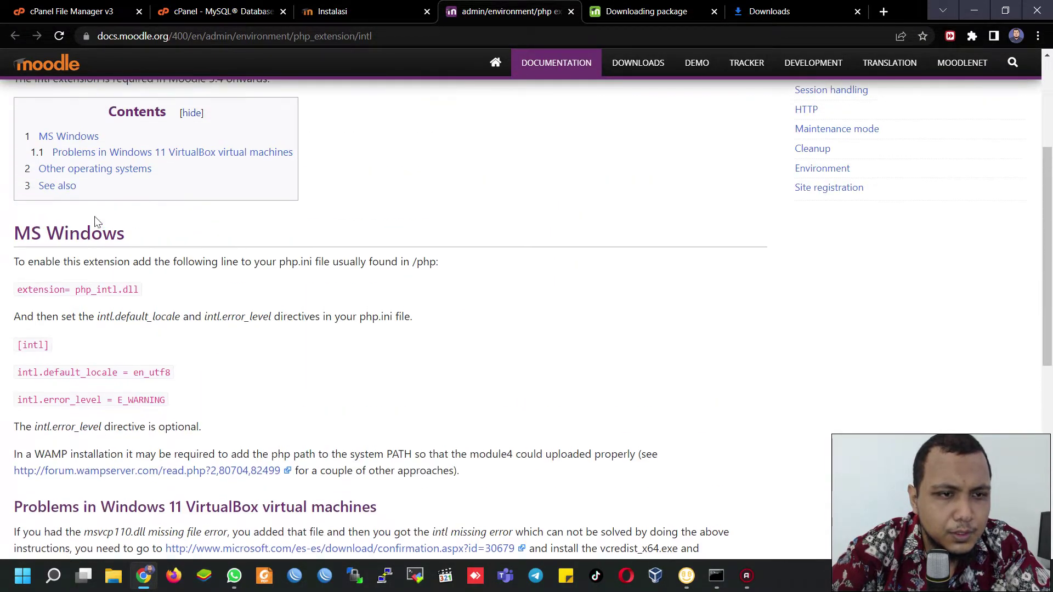
pyautogui.scroll(3, 94, 220)
pyautogui.click(387, 2)
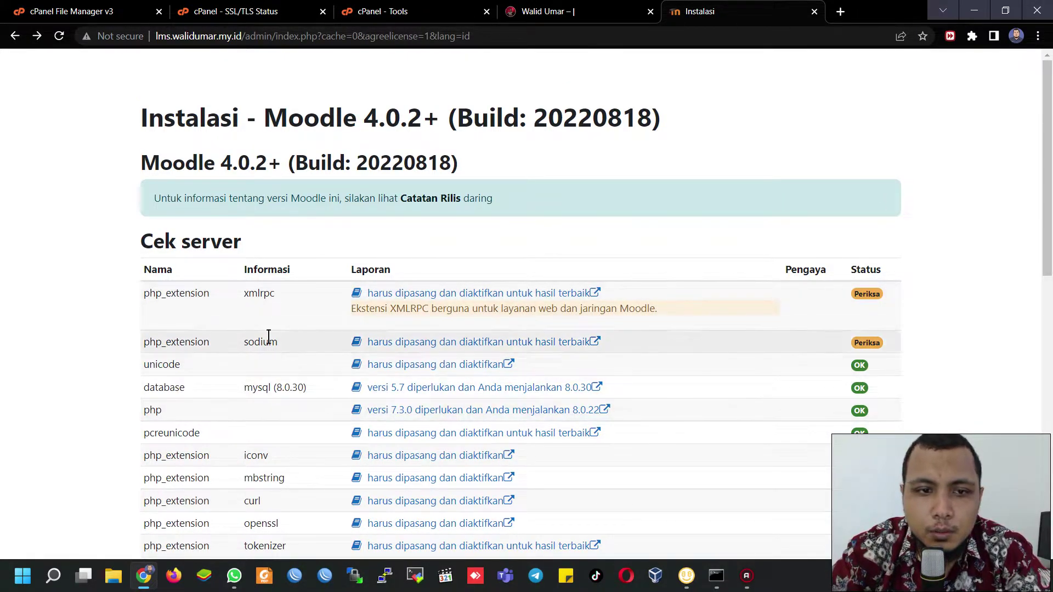
# - Confirm the intl and fileinfo rows now show OK in the server check table
pyautogui.scroll(-3, 168, 289)
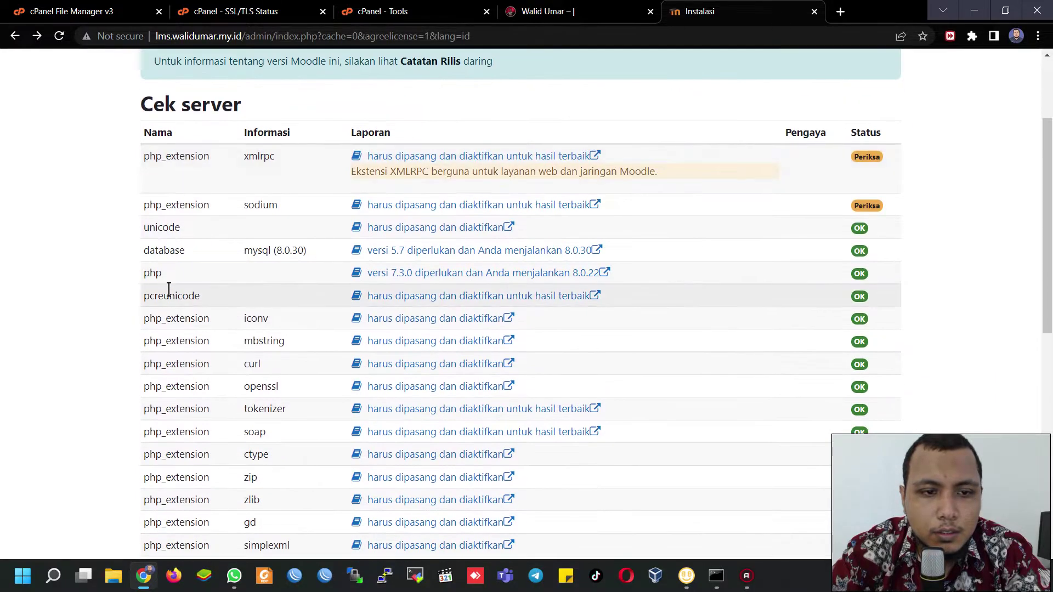
pyautogui.scroll(-7, 169, 289)
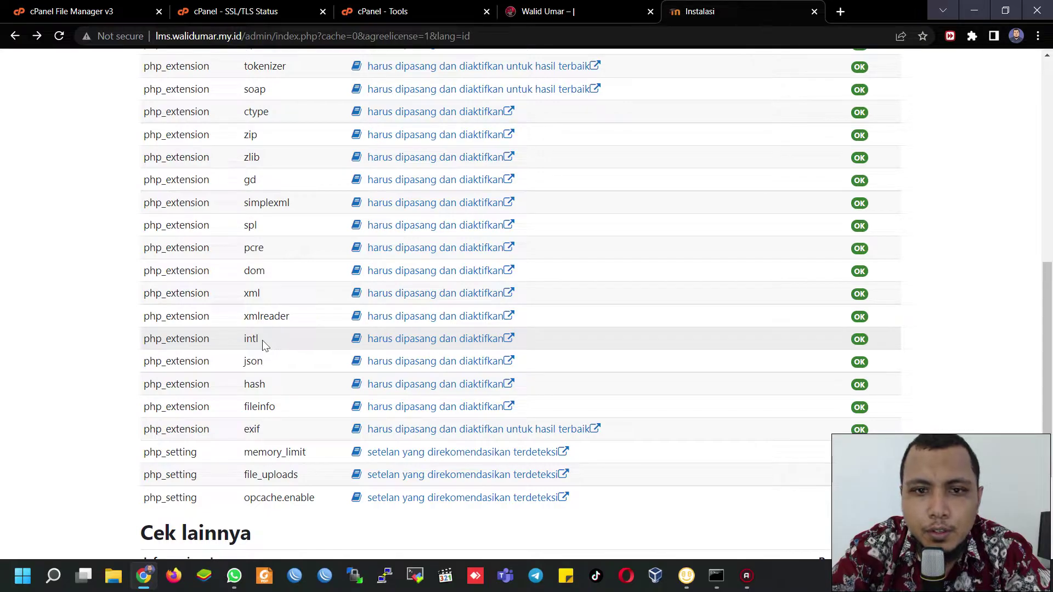
pyautogui.scroll(10, 262, 340)
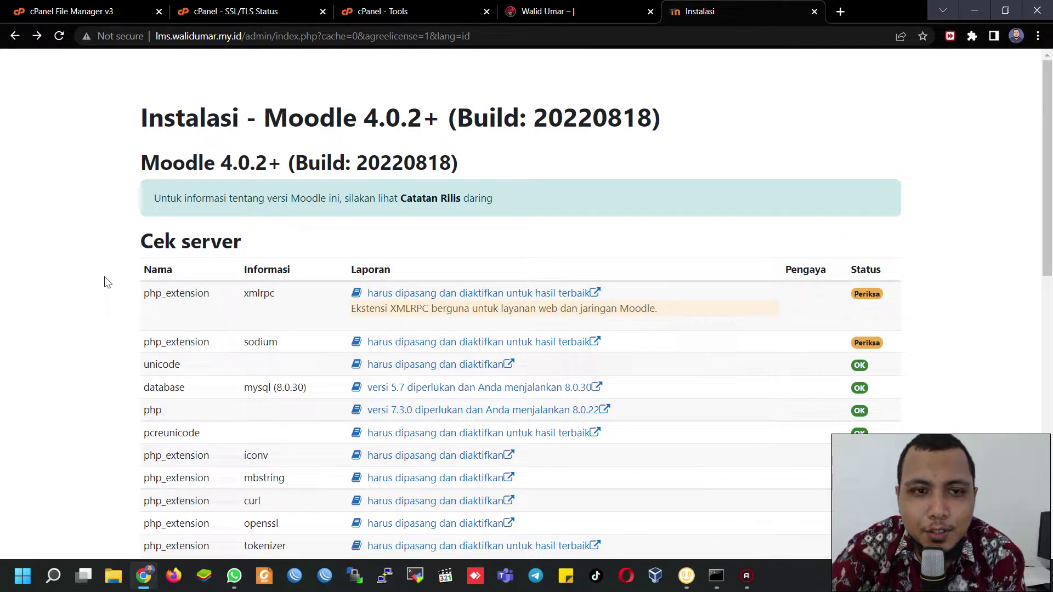
pyautogui.scroll(-10, 107, 282)
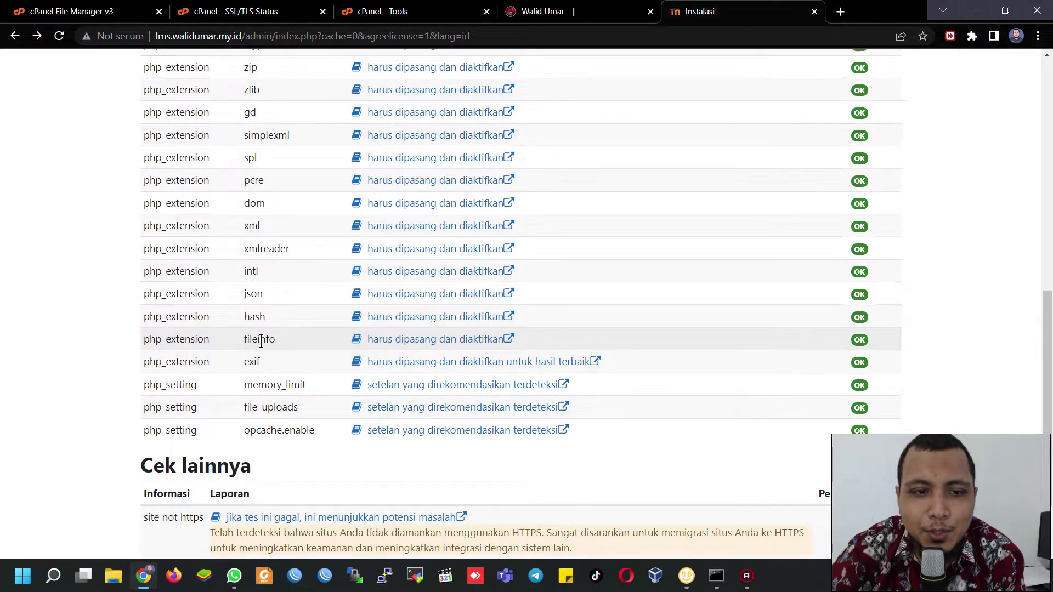
pyautogui.scroll(1, 261, 340)
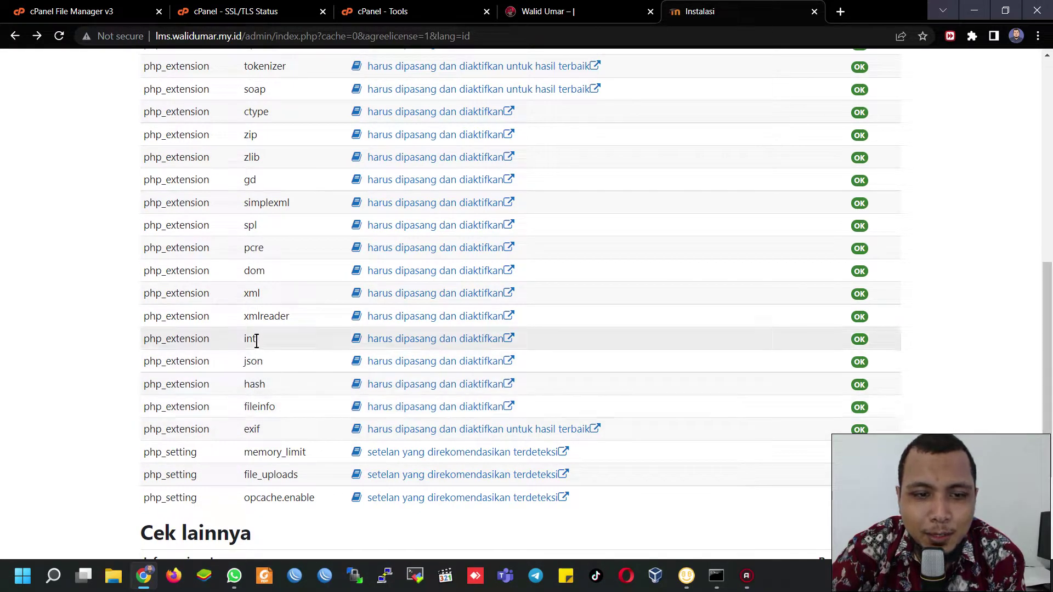
pyautogui.doubleClick(257, 339)
pyautogui.moveTo(147, 338); pyautogui.dragTo(521, 338)
pyautogui.click(131, 356)
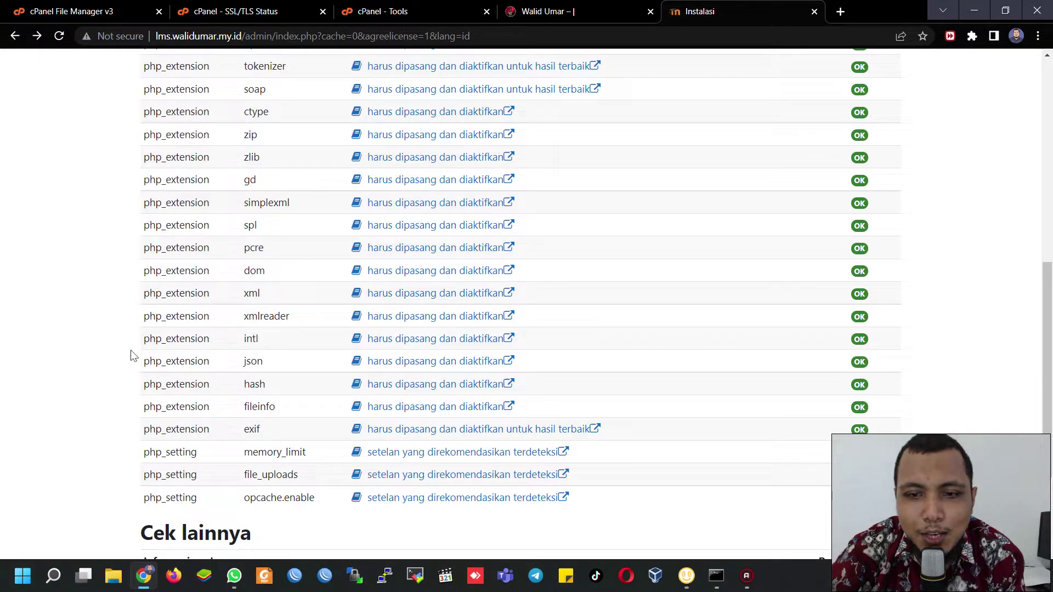
pyautogui.doubleClick(247, 338)
pyautogui.click(179, 383)
pyautogui.doubleClick(258, 407)
# - Point out the all-requirements-met message and continue with Lanjutkan
pyautogui.scroll(9, 240, 403)
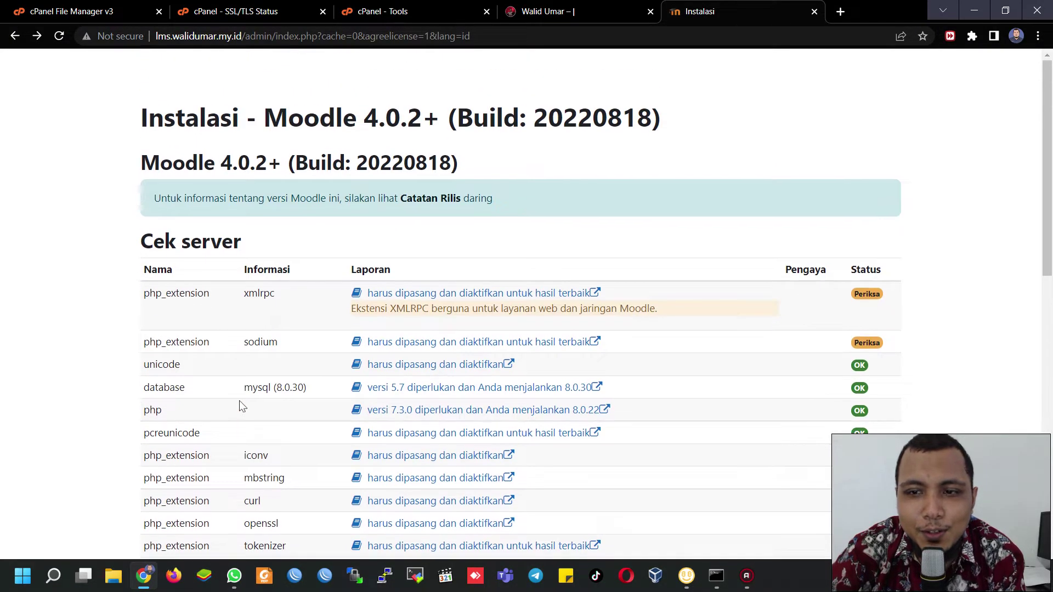
pyautogui.scroll(-9, 286, 436)
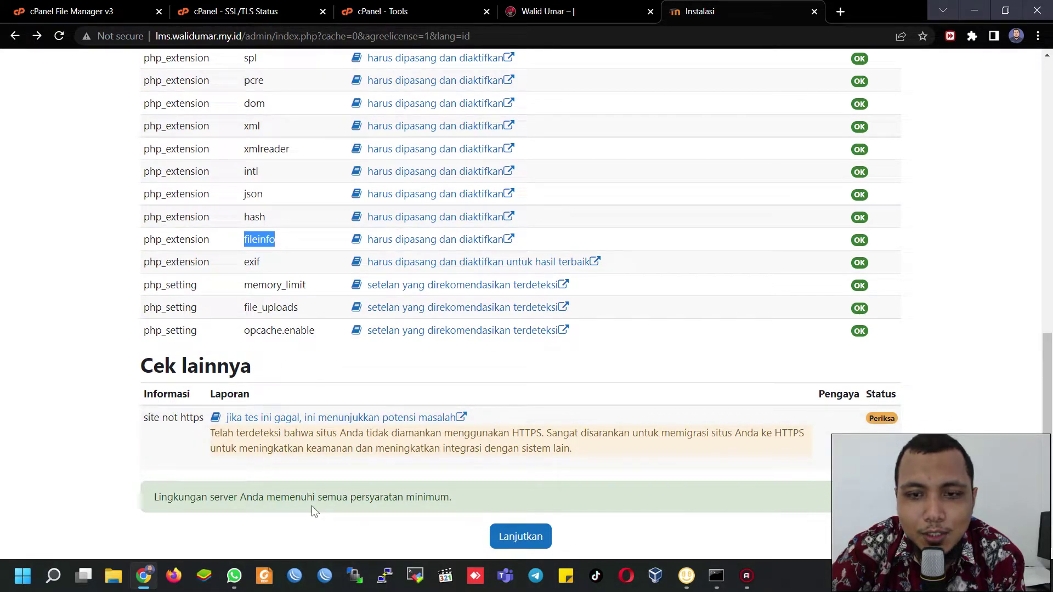
pyautogui.moveTo(155, 497); pyautogui.dragTo(461, 497)
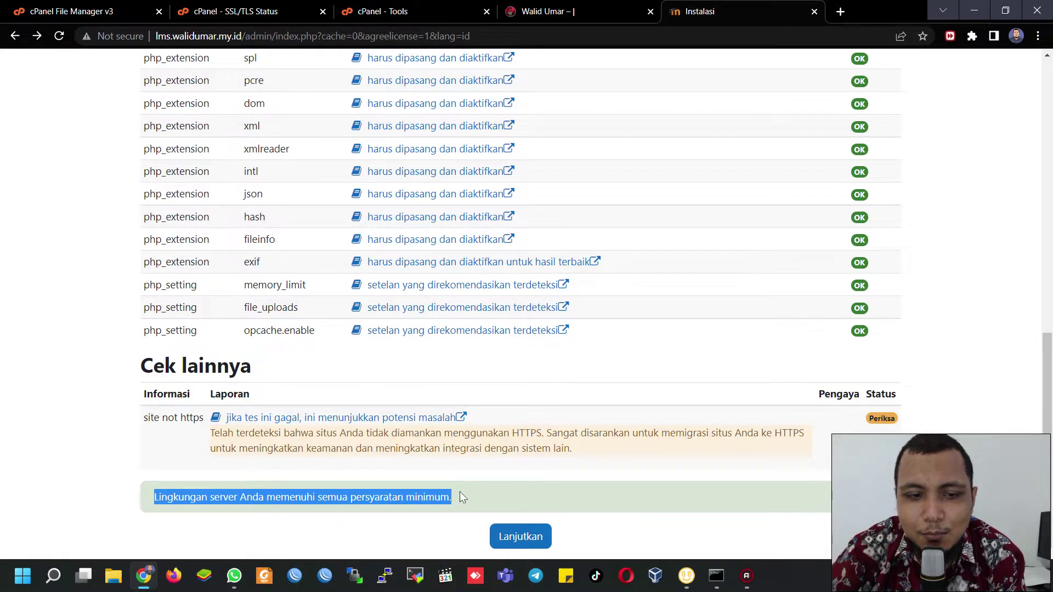
pyautogui.click(460, 497)
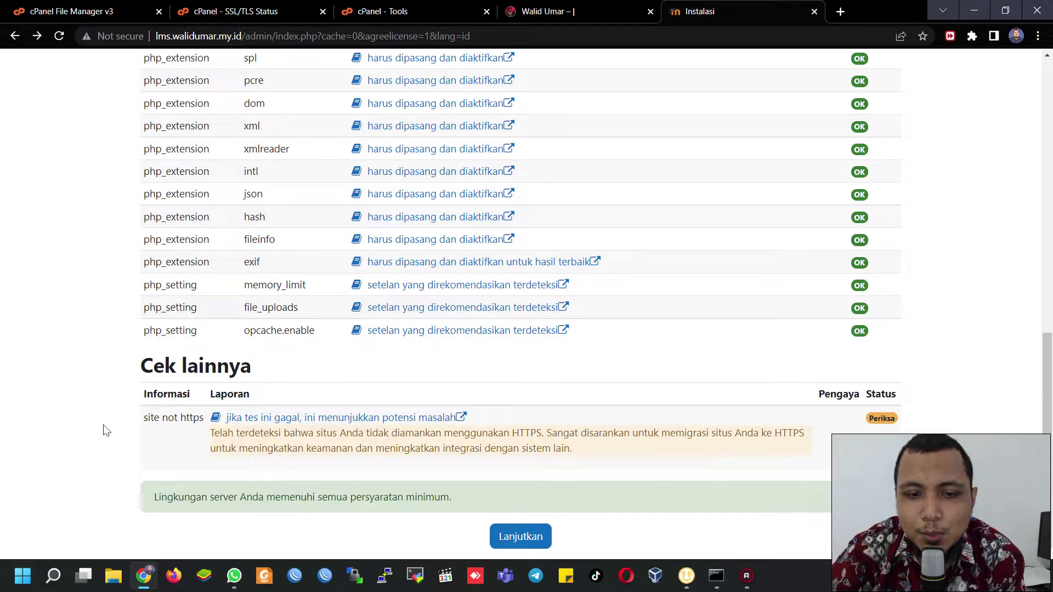
pyautogui.click(539, 536)
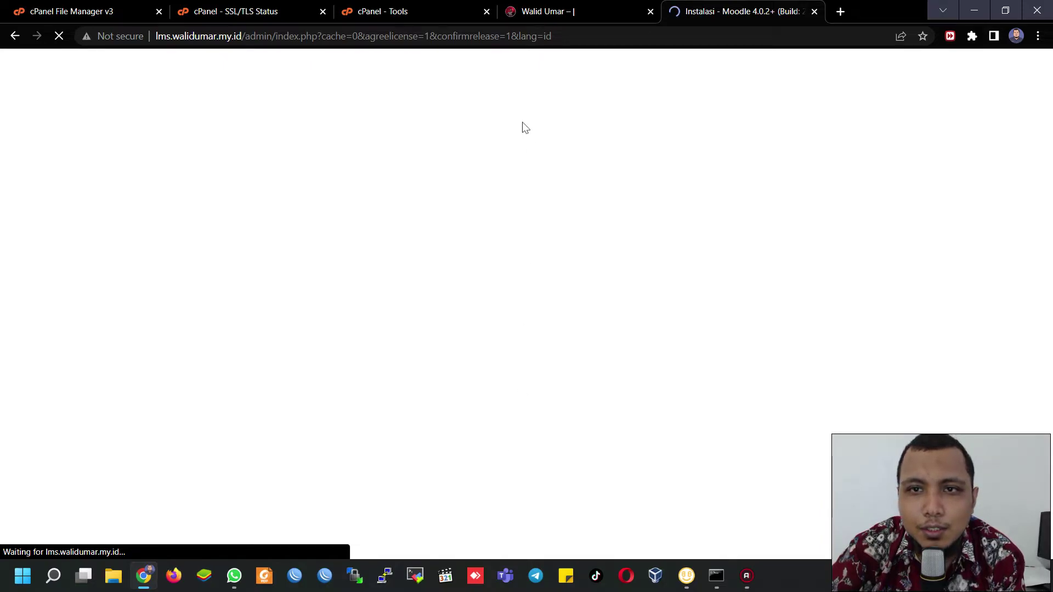
# - Open cPanel's MySQL Databases page and reload it to see the lms database
pyautogui.moveTo(445, 6); pyautogui.dragTo(548, 9)
pyautogui.scroll(-6, 427, 357)
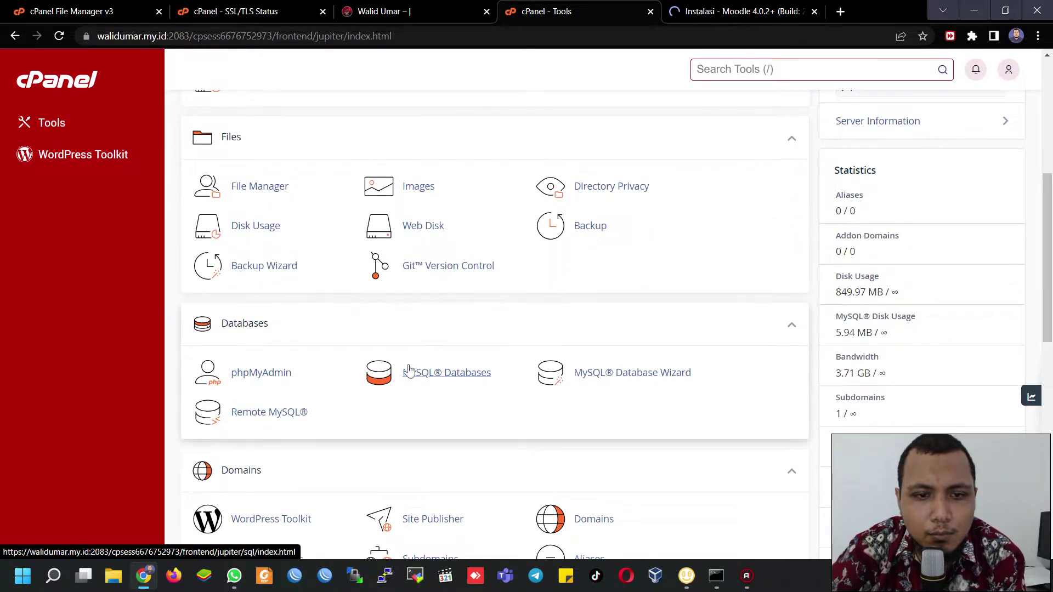
pyautogui.click(405, 374)
pyautogui.scroll(-10, 432, 357)
pyautogui.scroll(3, 445, 340)
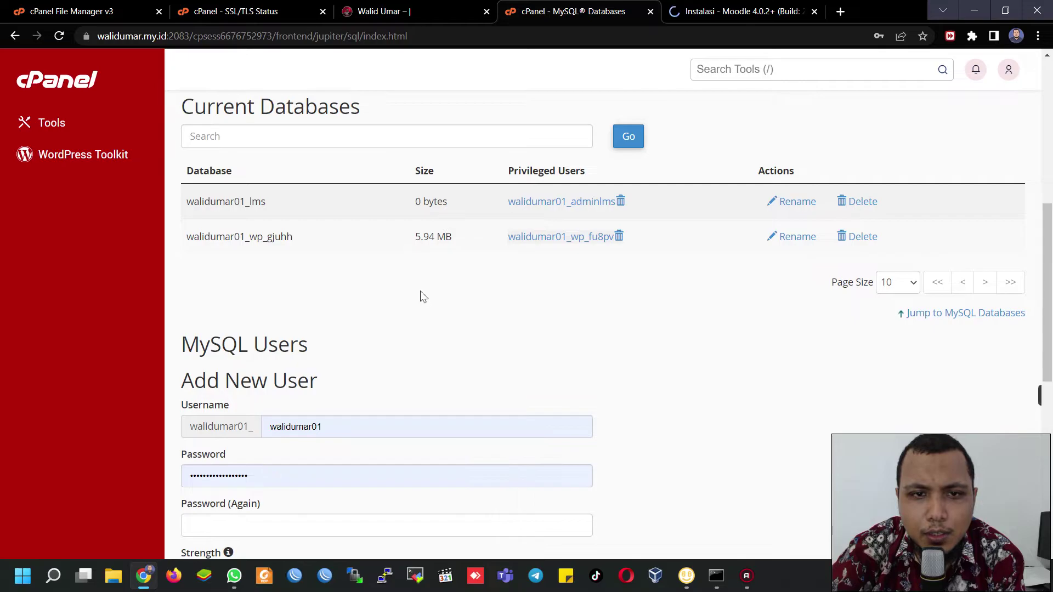
pyautogui.rightClick(421, 288)
pyautogui.click(496, 98)
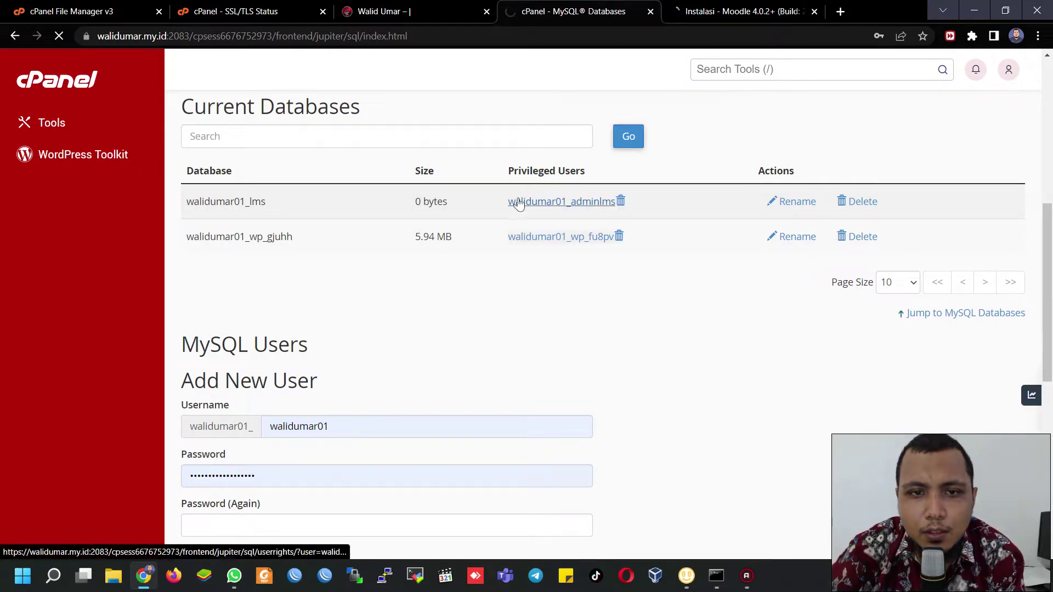
# - Check on the loading Moodle installer, then launch phpMyAdmin from cPanel Tools
pyautogui.click(713, 11)
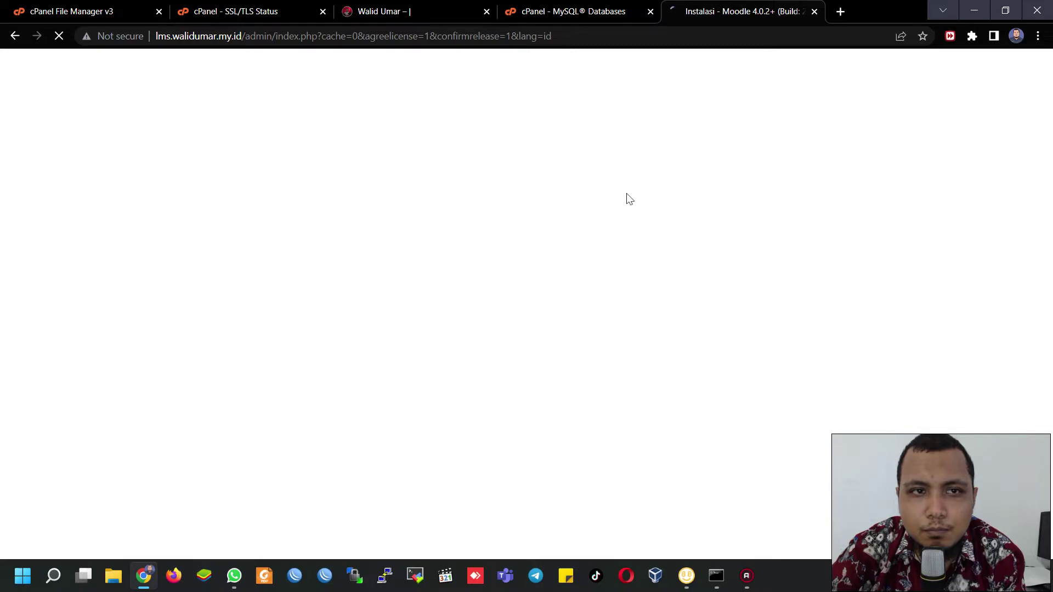
pyautogui.click(599, 6)
pyautogui.click(698, 8)
pyautogui.click(576, 9)
pyautogui.click(417, 9)
pyautogui.click(554, 6)
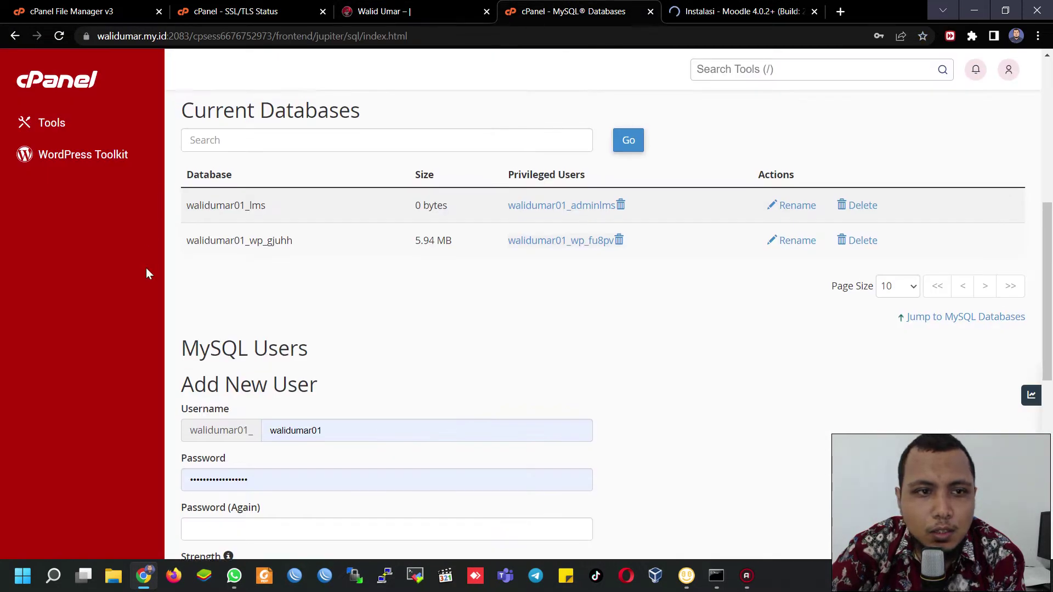
pyautogui.click(52, 124)
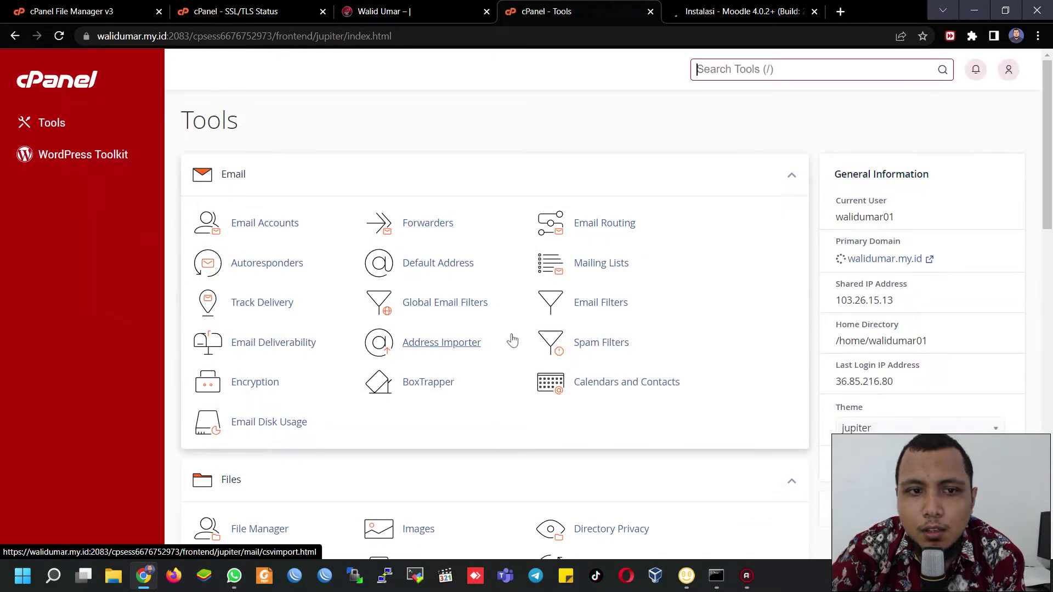
pyautogui.scroll(-7, 510, 343)
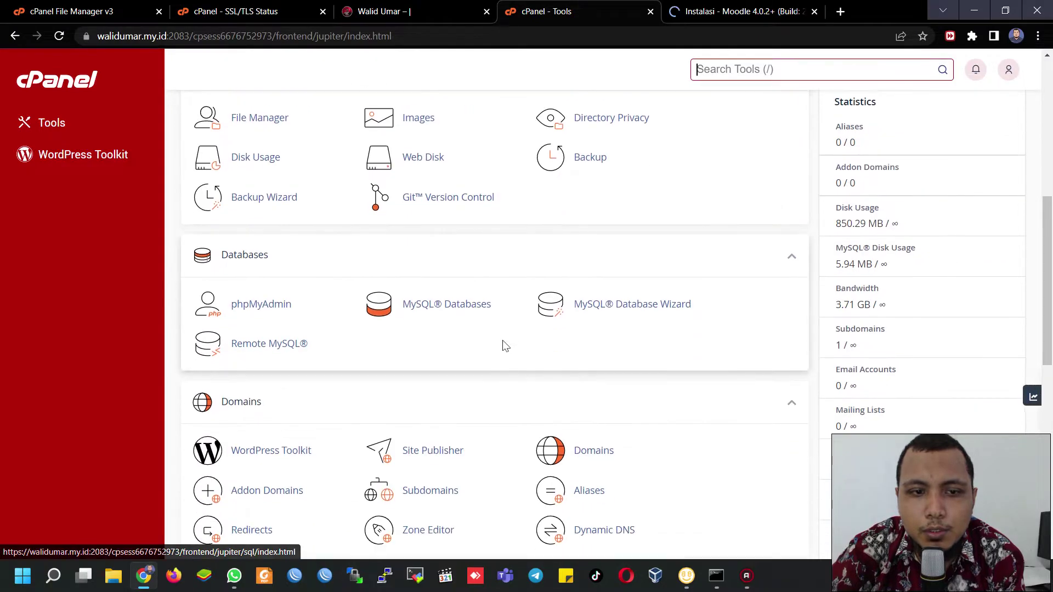
pyautogui.click(279, 303)
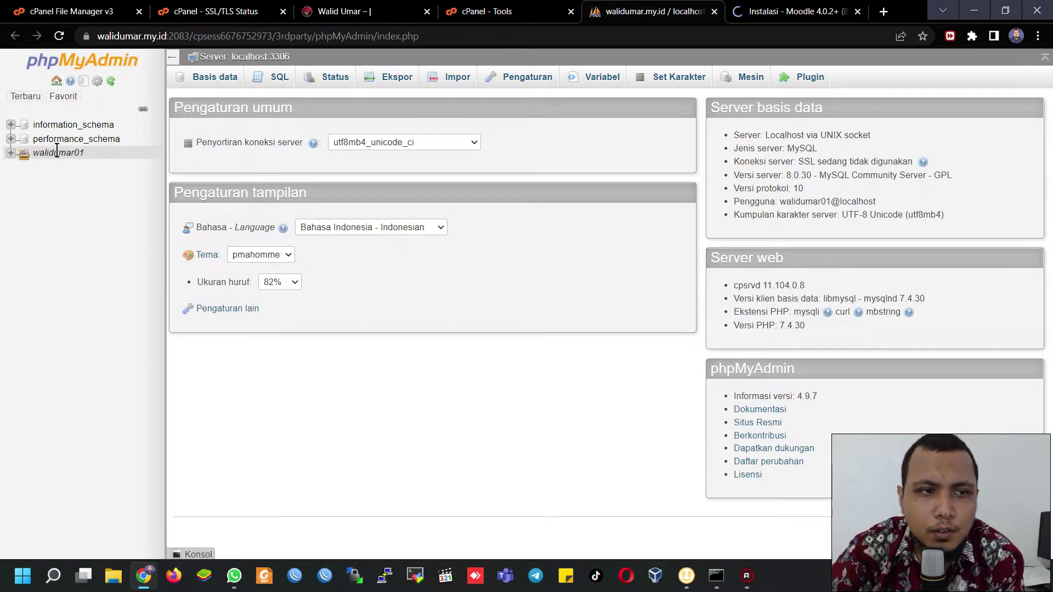
# - Open the account's _lms database in phpMyAdmin and browse the InnoDB tables Moodle created
pyautogui.click(11, 153)
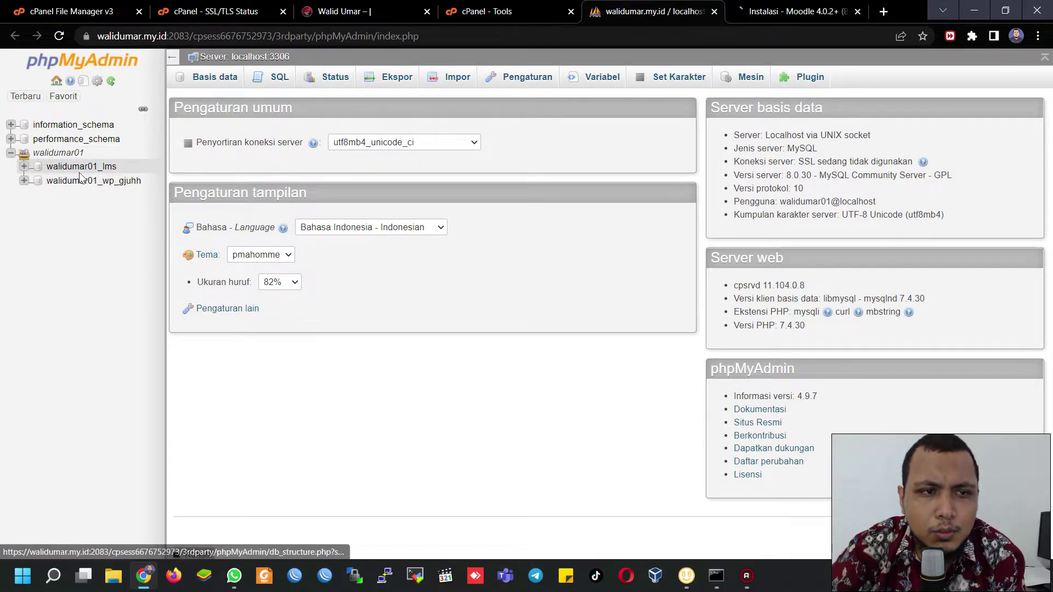
pyautogui.click(98, 171)
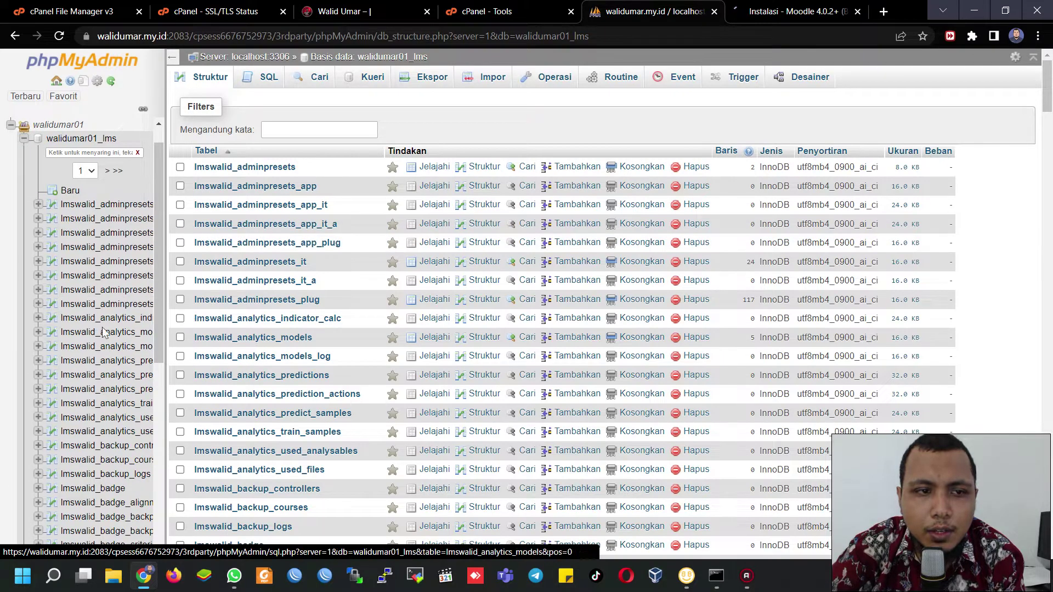
pyautogui.scroll(-10, 105, 351)
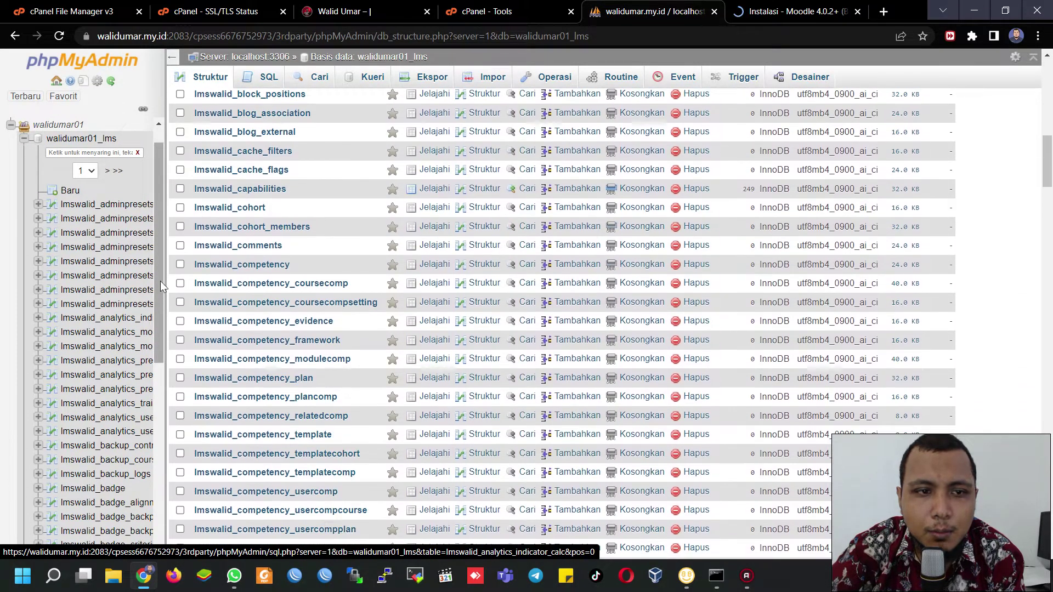
pyautogui.scroll(-7, 109, 417)
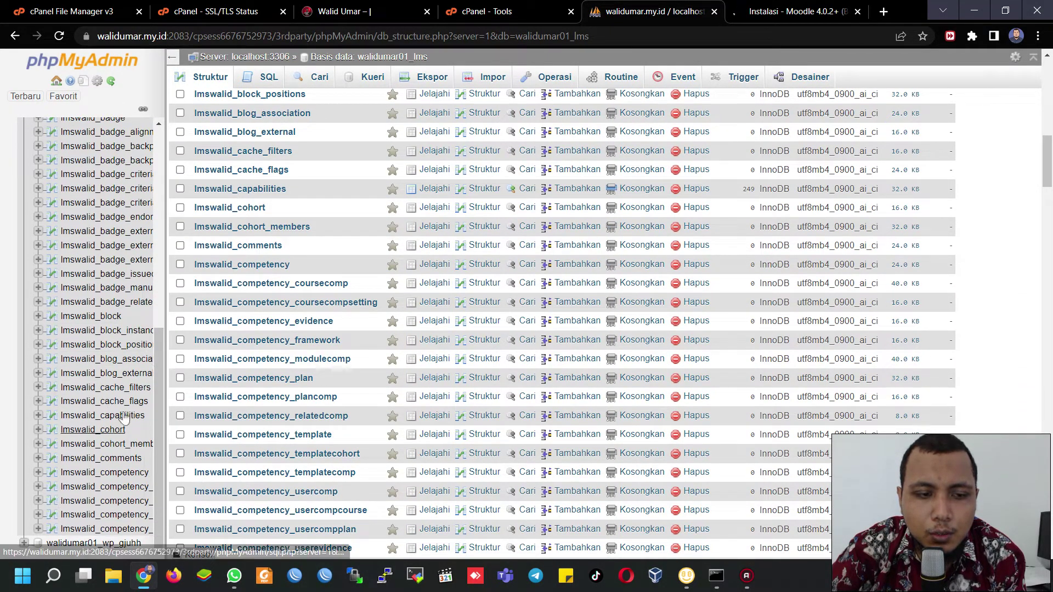
pyautogui.scroll(-4, 258, 378)
pyautogui.scroll(1, 258, 379)
pyautogui.scroll(20, 258, 379)
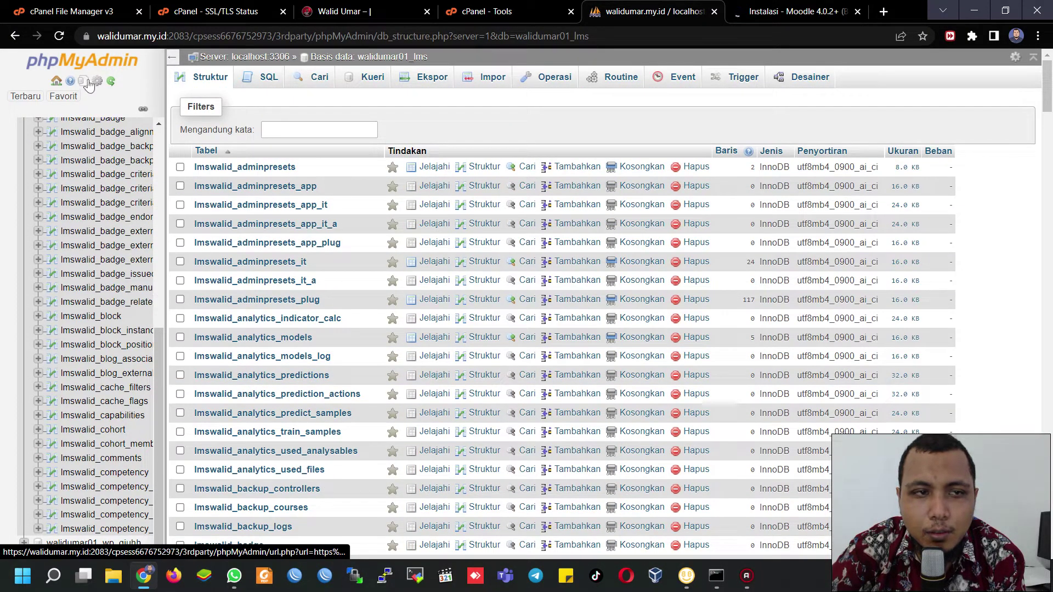
pyautogui.scroll(10, 160, 148)
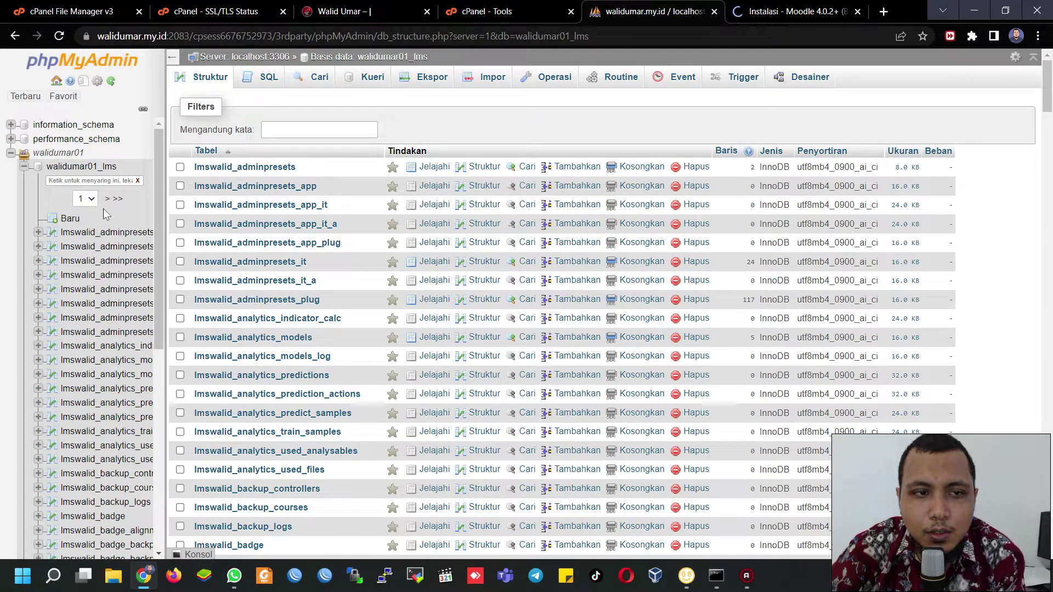
# - Return to the Moodle installer and replace the default admin username
pyautogui.click(794, 10)
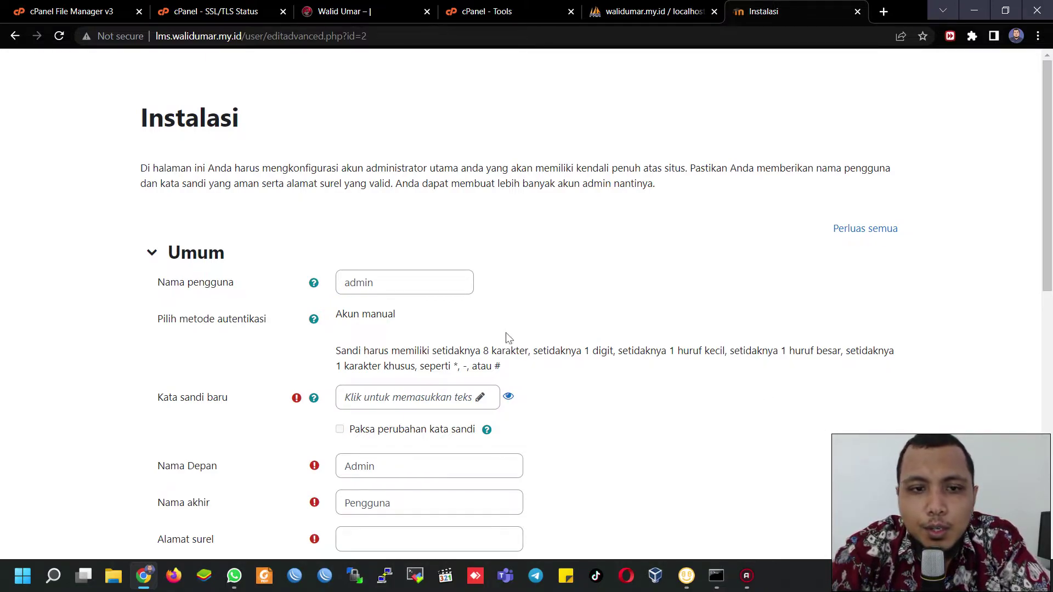
pyautogui.scroll(-10, 197, 394)
pyautogui.scroll(3, 198, 393)
pyautogui.scroll(7, 198, 393)
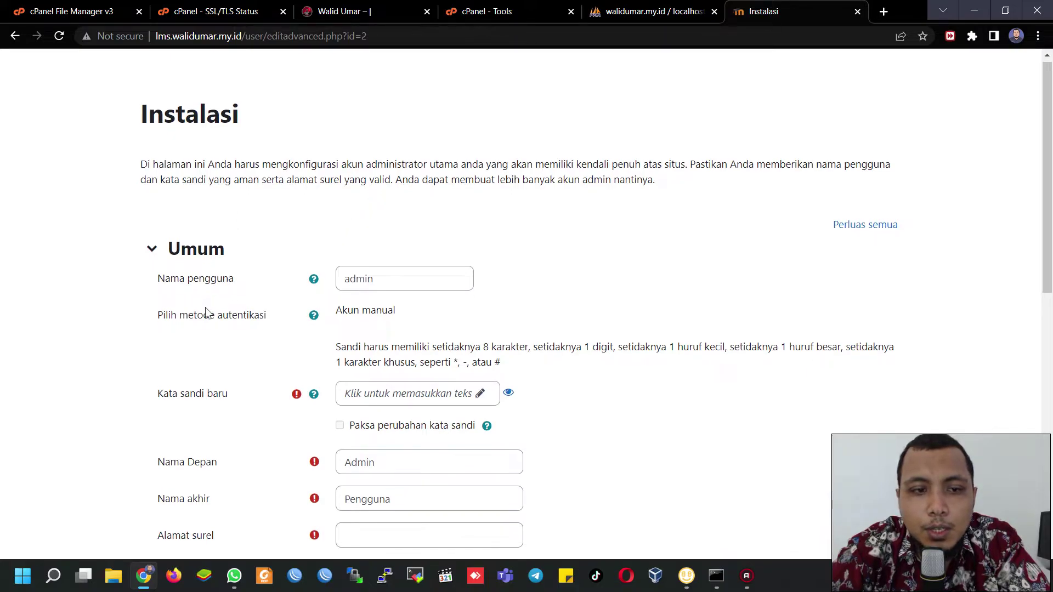
pyautogui.scroll(-1, 207, 312)
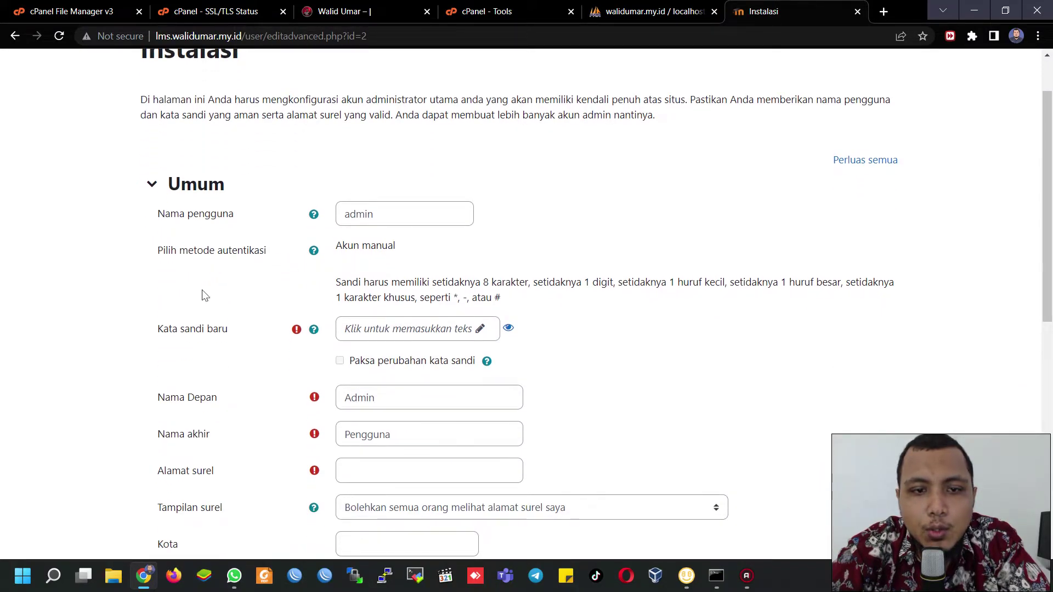
pyautogui.scroll(-3, 306, 396)
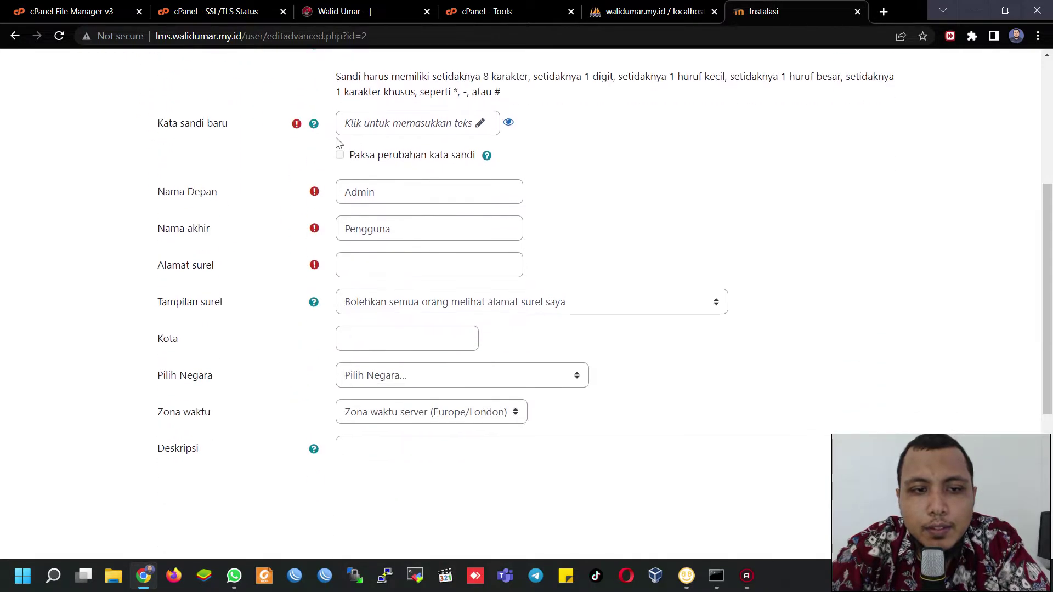
pyautogui.scroll(4, 392, 356)
pyautogui.doubleClick(385, 288)
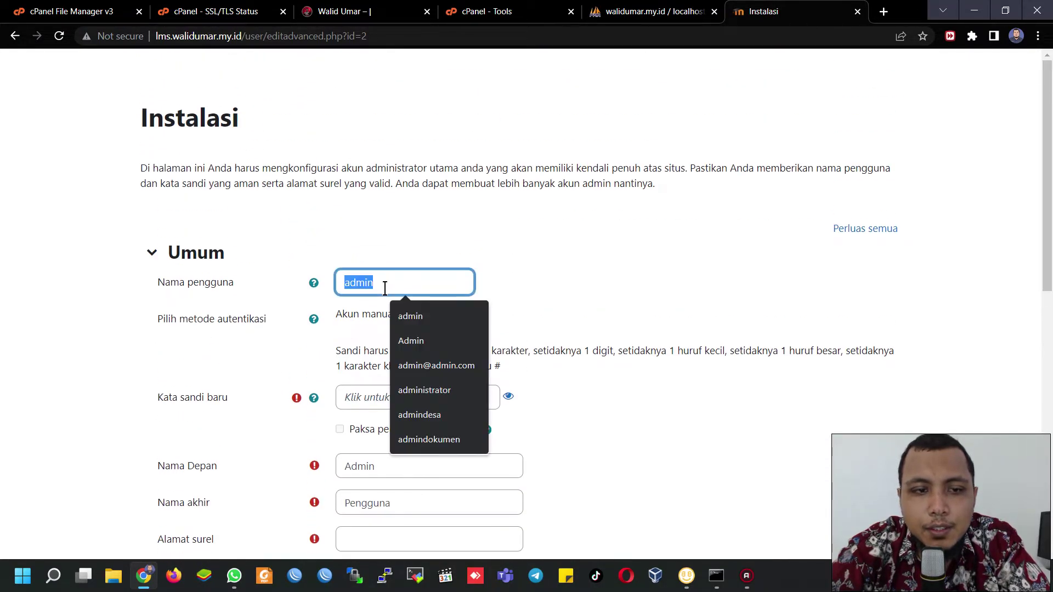
pyautogui.write('waliduma')
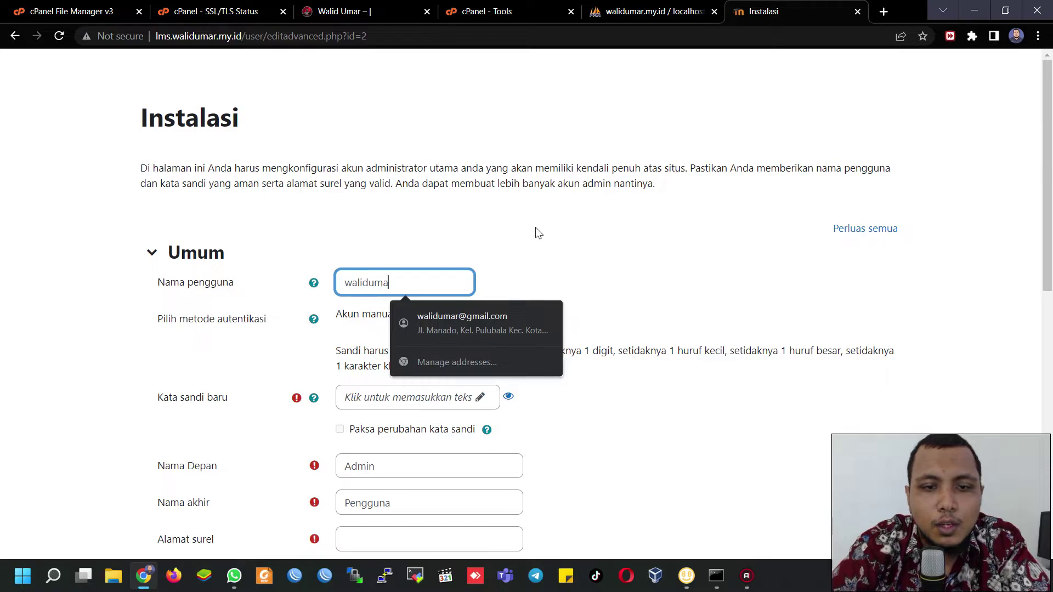
pyautogui.press('Tab')
# - Enter the admin's first and last name and autofill e-mail, city and country
pyautogui.scroll(-3, 537, 230)
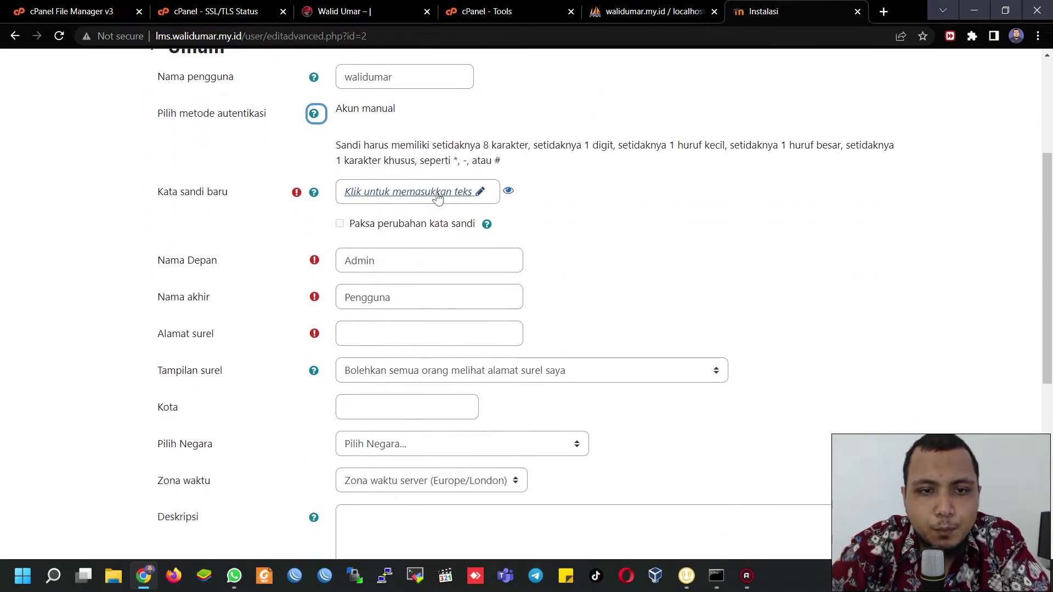
pyautogui.click(434, 190)
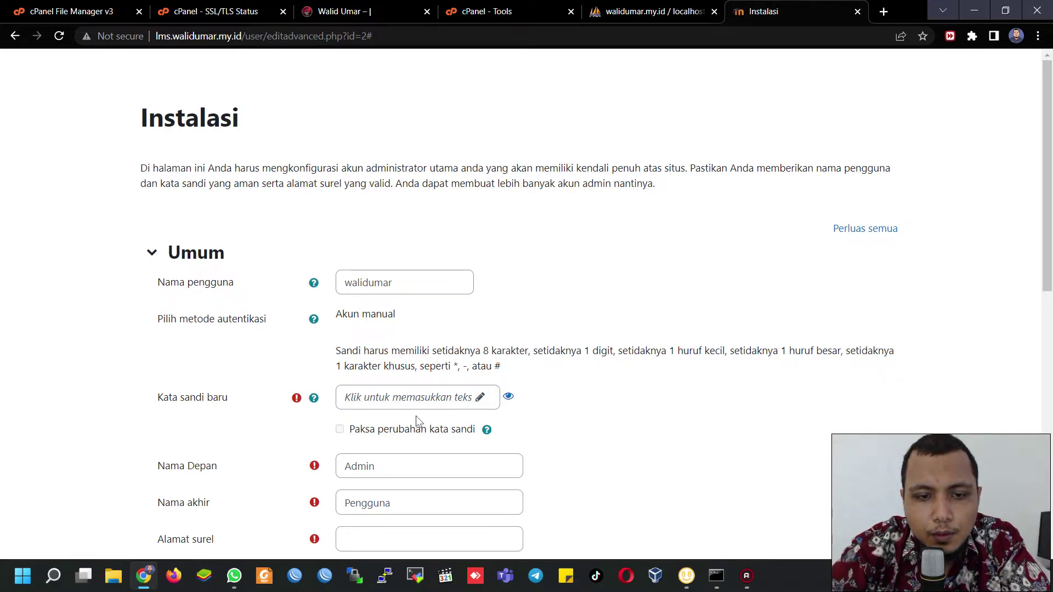
pyautogui.click(435, 409)
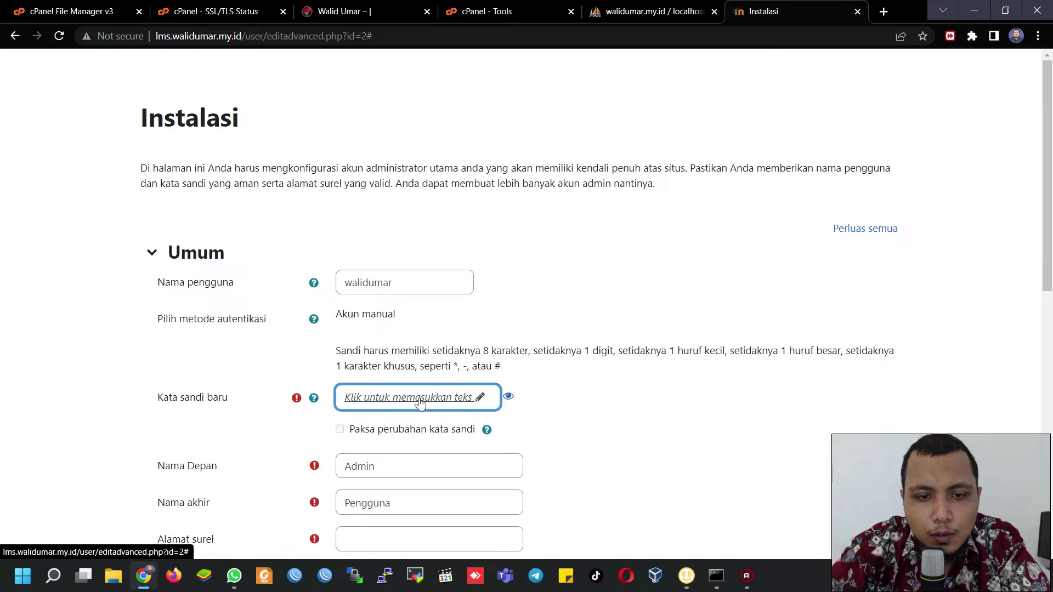
pyautogui.scroll(-1, 442, 399)
pyautogui.scroll(1, 477, 329)
pyautogui.press('Tab')
pyautogui.press('Tab')
pyautogui.press('Tab')
pyautogui.scroll(-3, 565, 348)
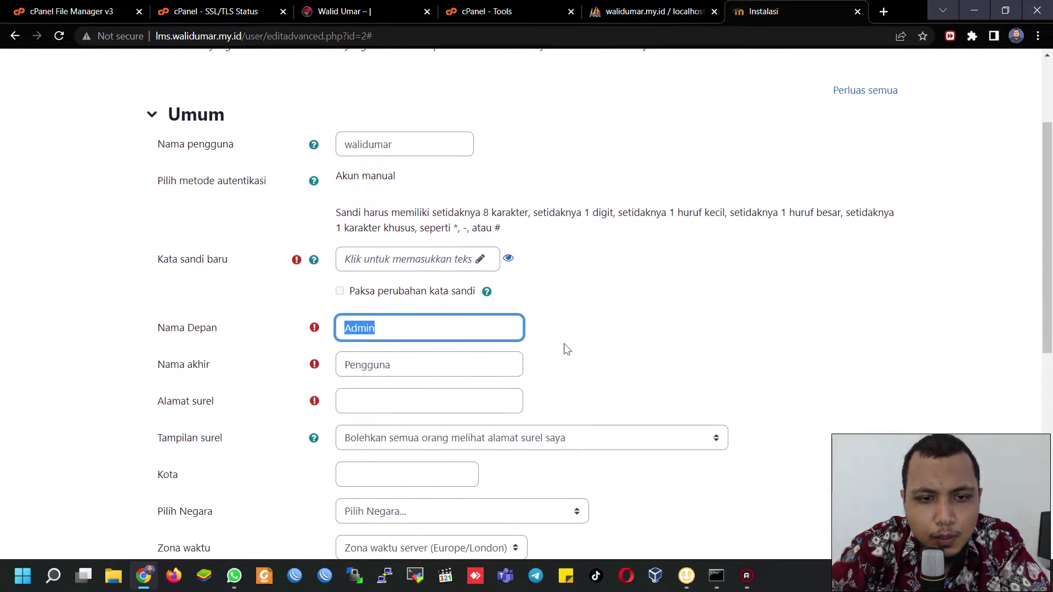
pyautogui.write('Walid')
pyautogui.press('Tab')
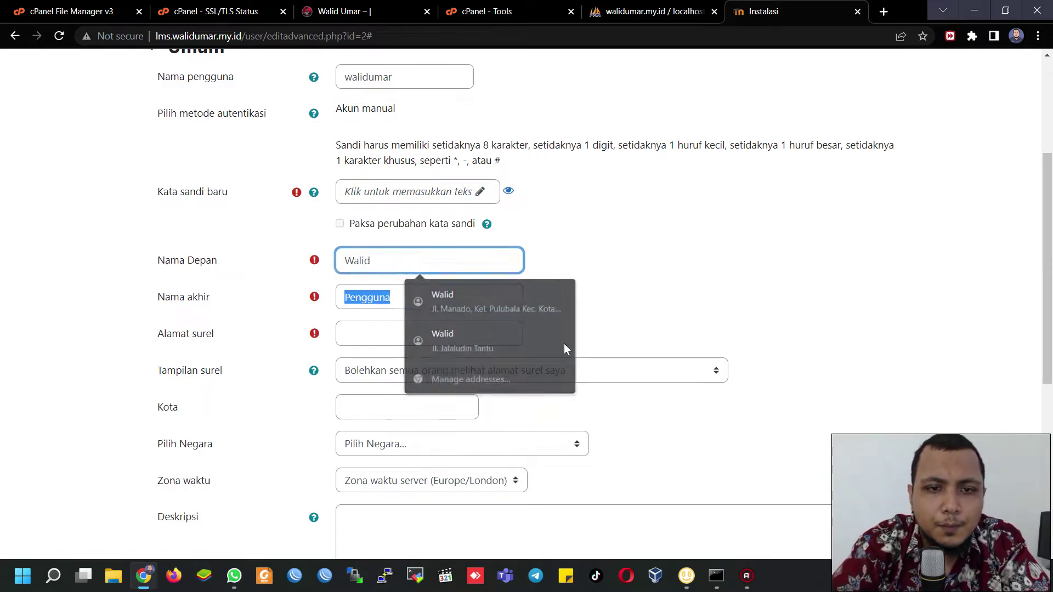
pyautogui.write('Umar')
pyautogui.press('Tab')
pyautogui.write('walid')
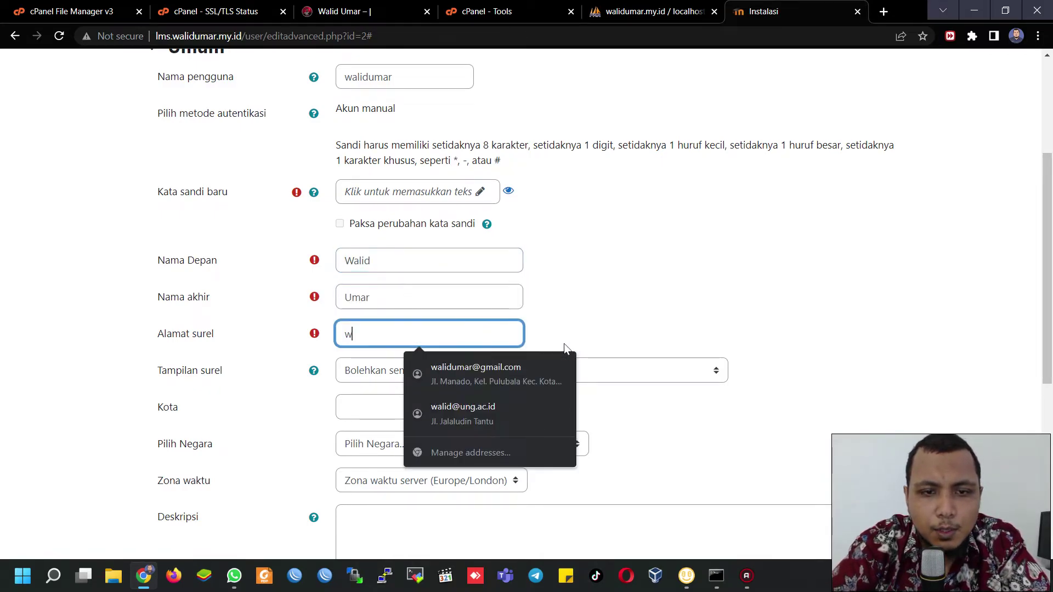
pyautogui.press('Down')
pyautogui.press('Return')
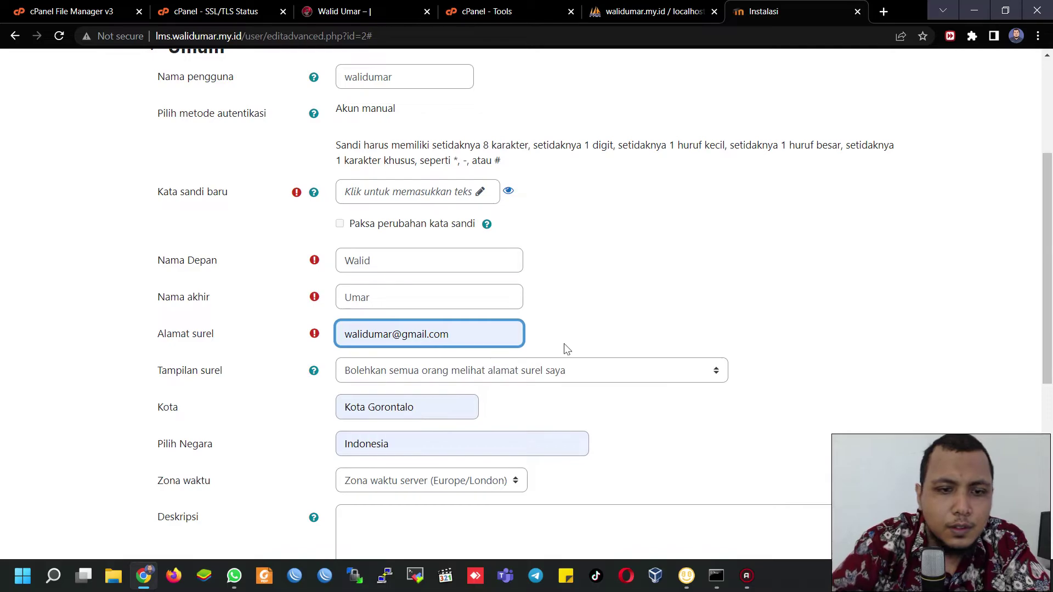
# - Set the admin account's time zone to Asia/Makassar
pyautogui.scroll(-1, 564, 343)
pyautogui.scroll(-3, 397, 425)
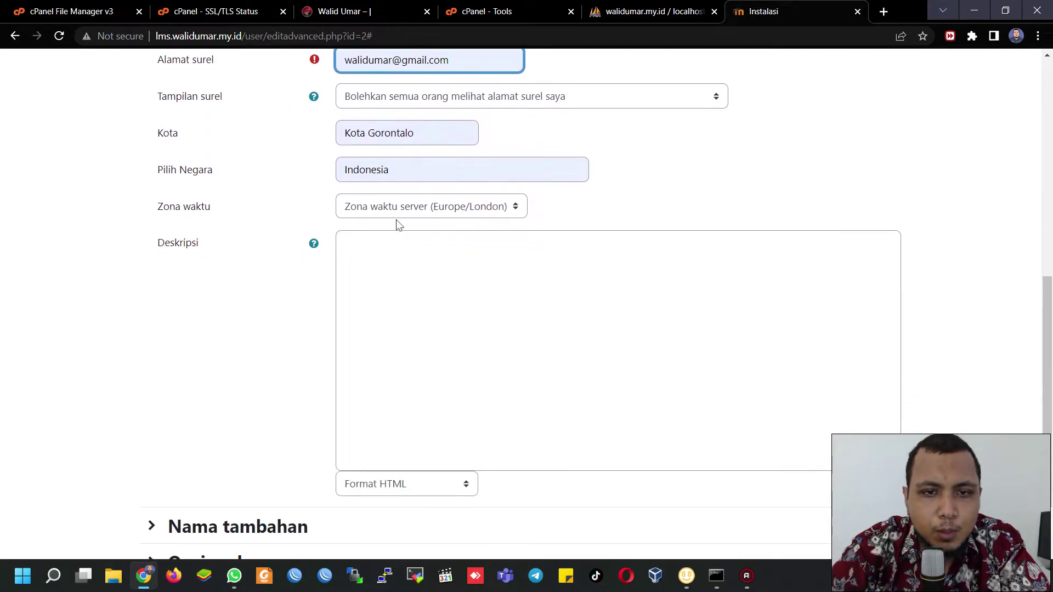
pyautogui.click(399, 207)
pyautogui.scroll(20, 427, 444)
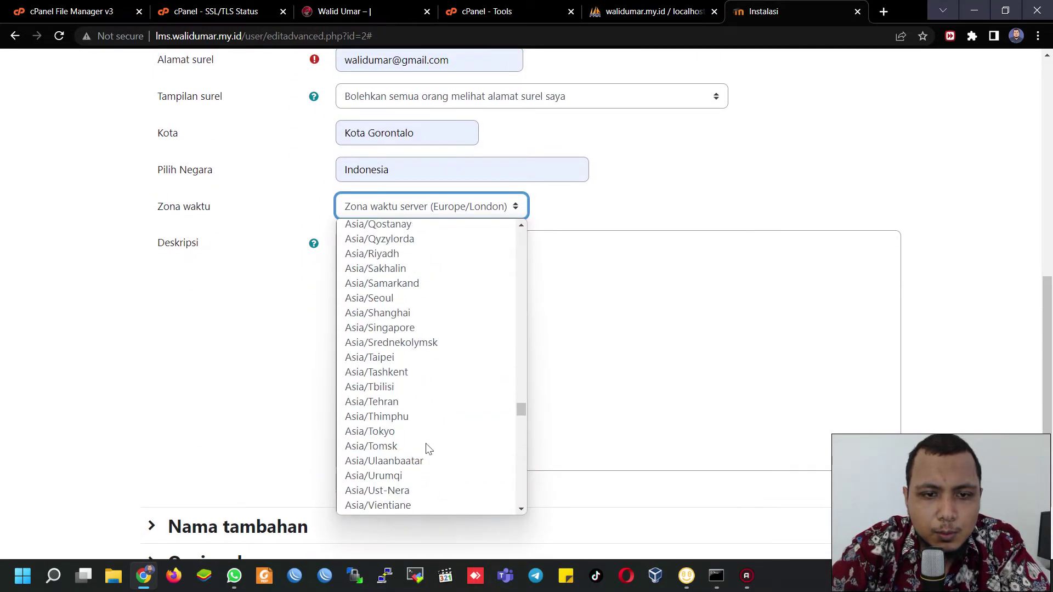
pyautogui.scroll(-15, 428, 449)
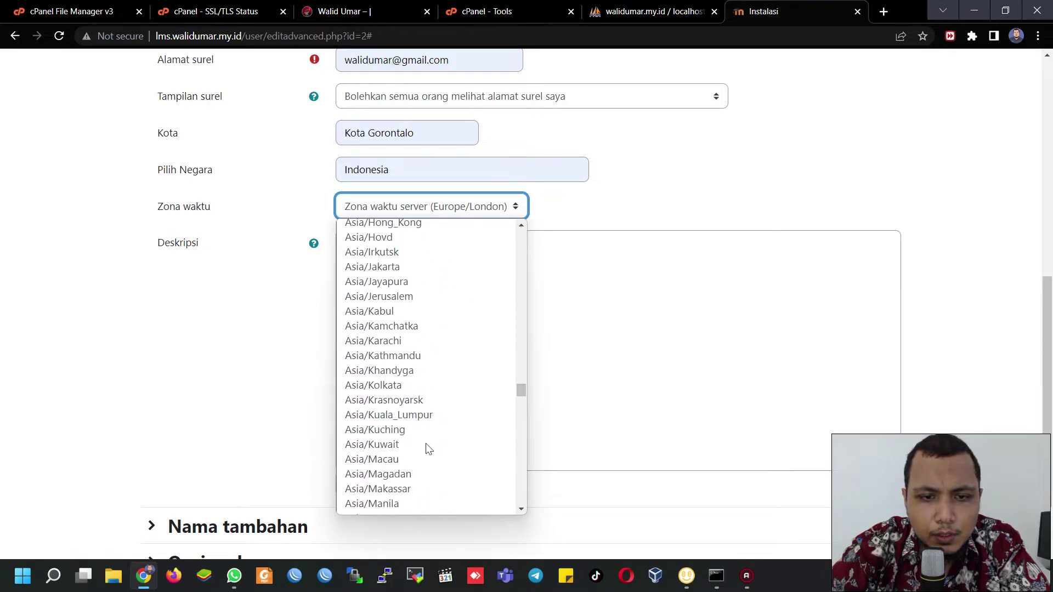
pyautogui.scroll(-3, 417, 329)
pyautogui.scroll(4, 421, 345)
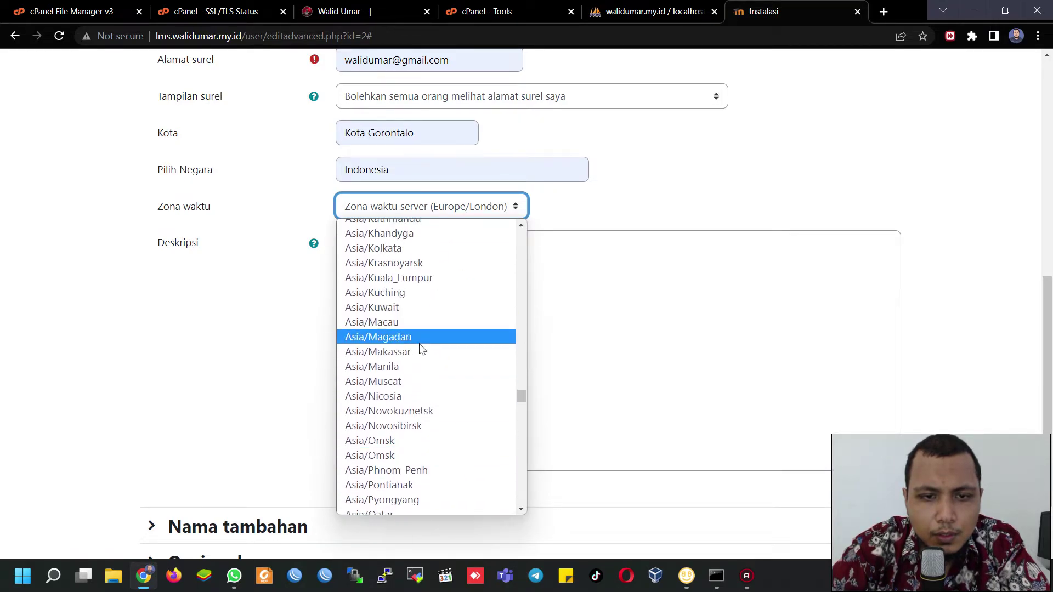
pyautogui.click(423, 352)
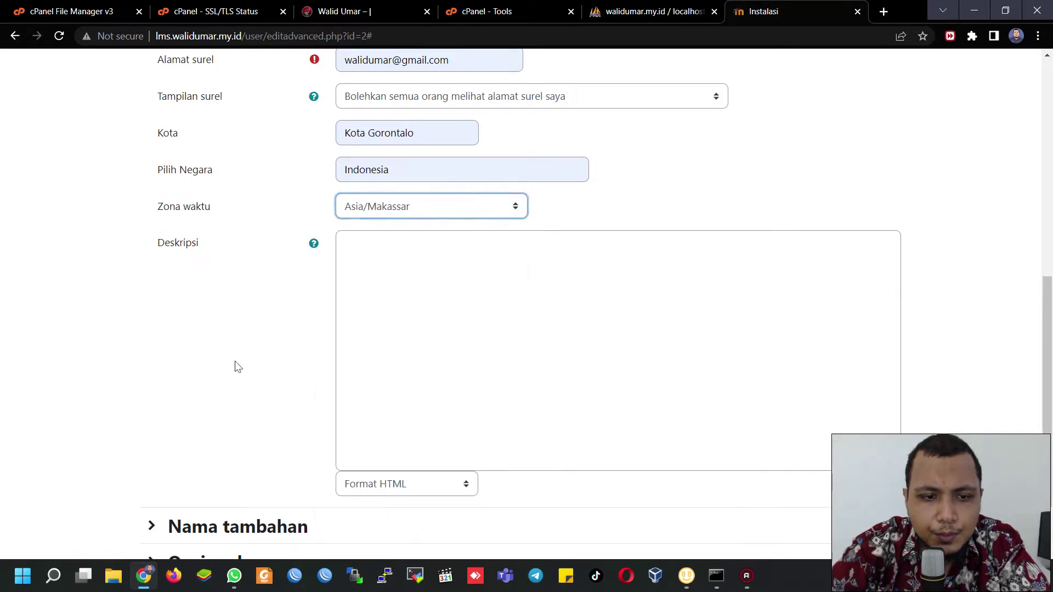
pyautogui.scroll(9, 236, 364)
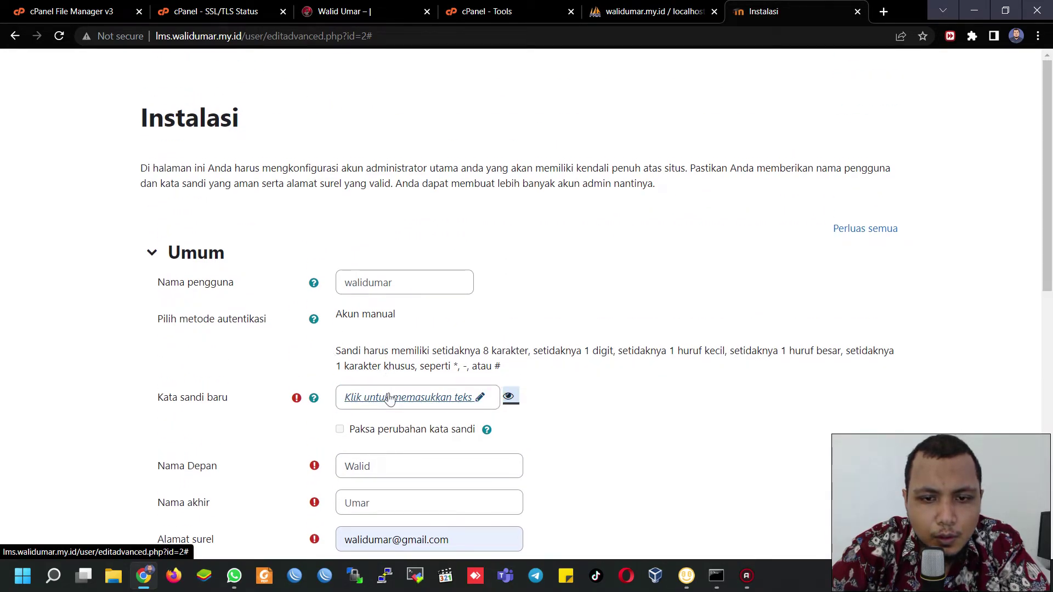
pyautogui.scroll(-8, 388, 393)
pyautogui.click(387, 393)
pyautogui.scroll(5, 317, 418)
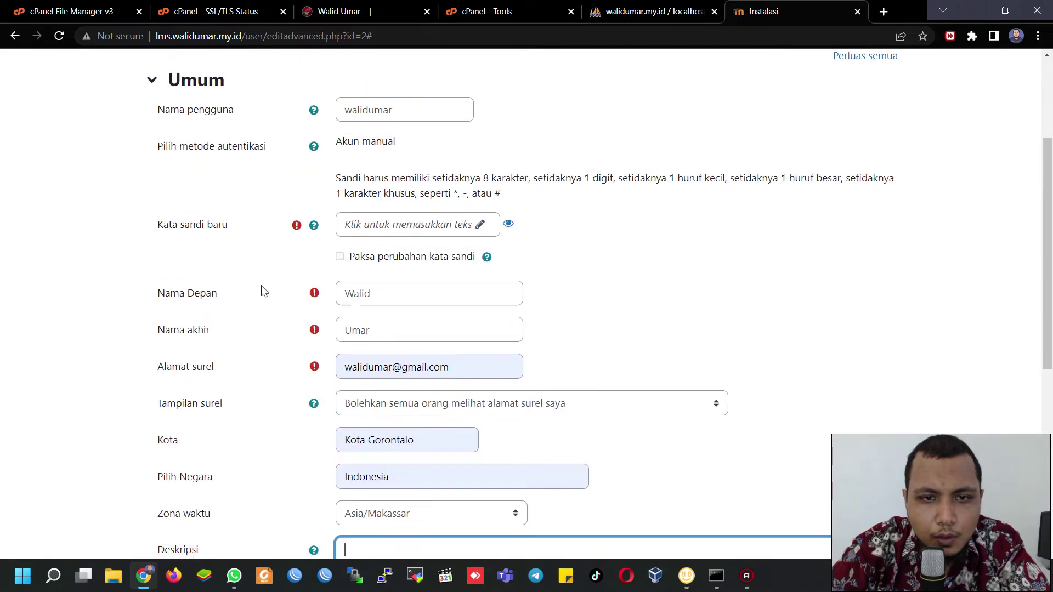
pyautogui.scroll(-7, 261, 268)
pyautogui.scroll(10, 336, 275)
pyautogui.click(412, 283)
pyautogui.press('Tab')
pyautogui.press('Tab')
pyautogui.press('Tab')
pyautogui.scroll(-8, 411, 284)
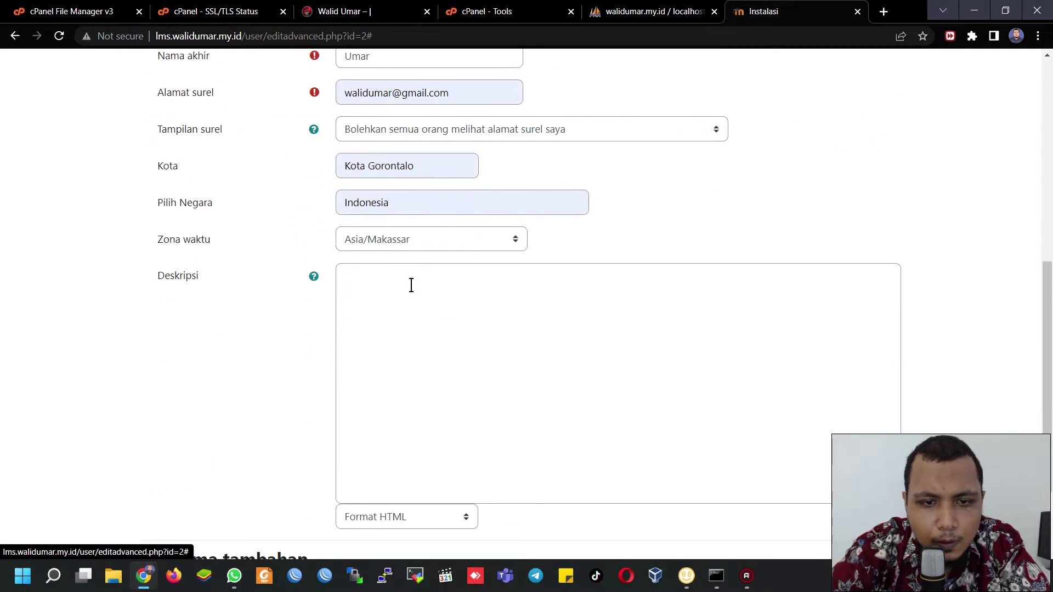
pyautogui.scroll(8, 412, 284)
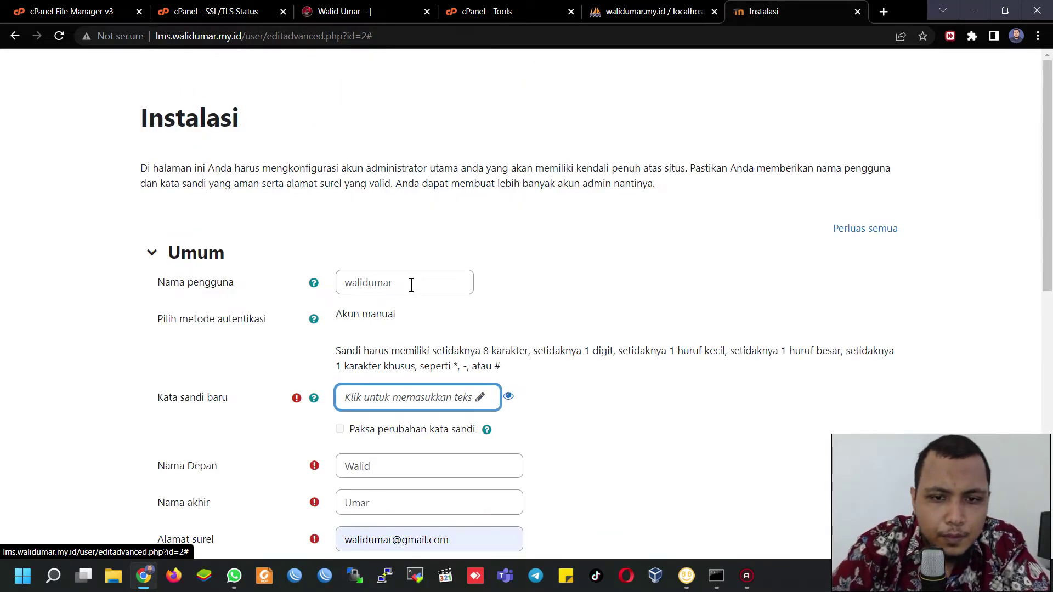
pyautogui.press('Tab')
pyautogui.press('Tab')
pyautogui.press('Tab')
pyautogui.press('Tab')
pyautogui.scroll(-8, 671, 426)
pyautogui.click(408, 509)
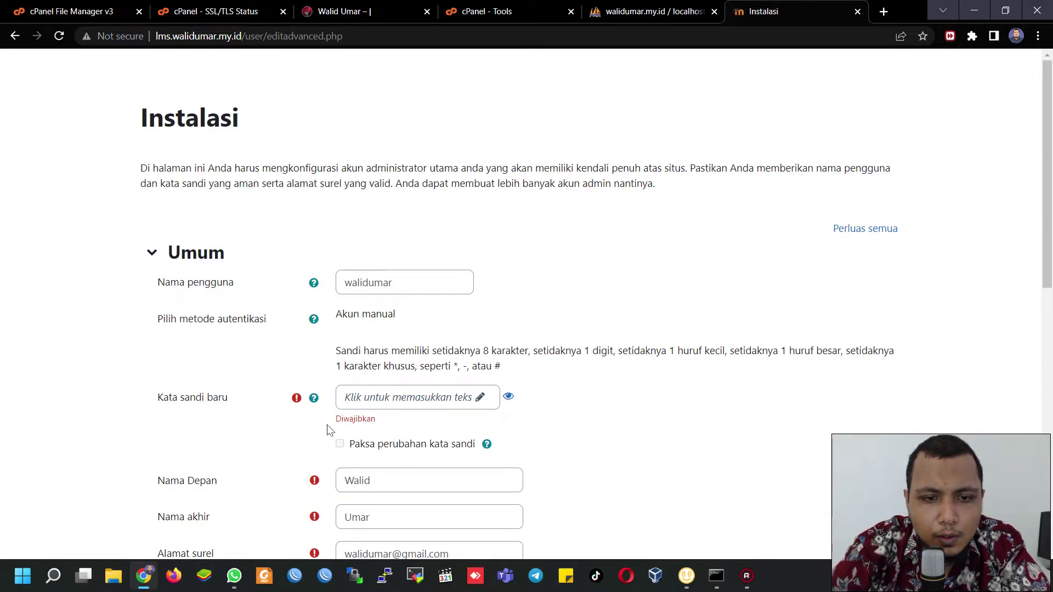
pyautogui.scroll(-3, 329, 406)
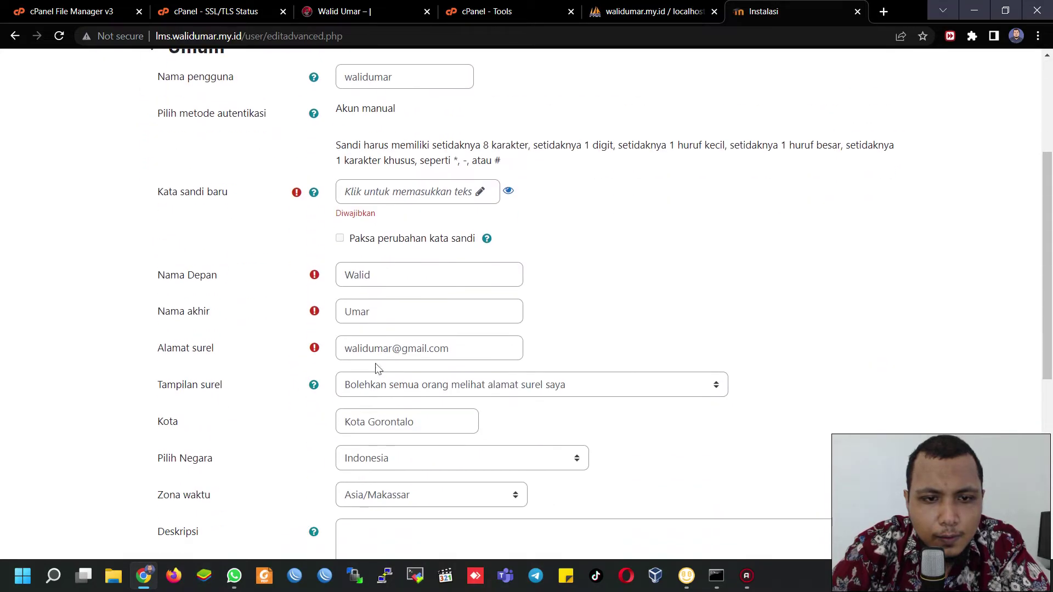
pyautogui.click(510, 189)
pyautogui.click(478, 405)
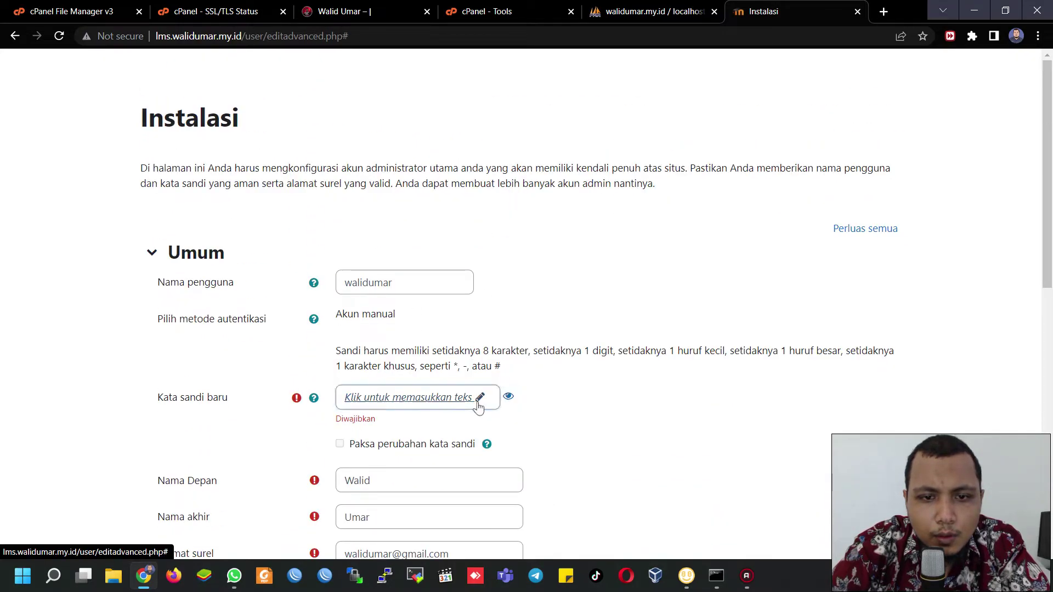
pyautogui.click(60, 36)
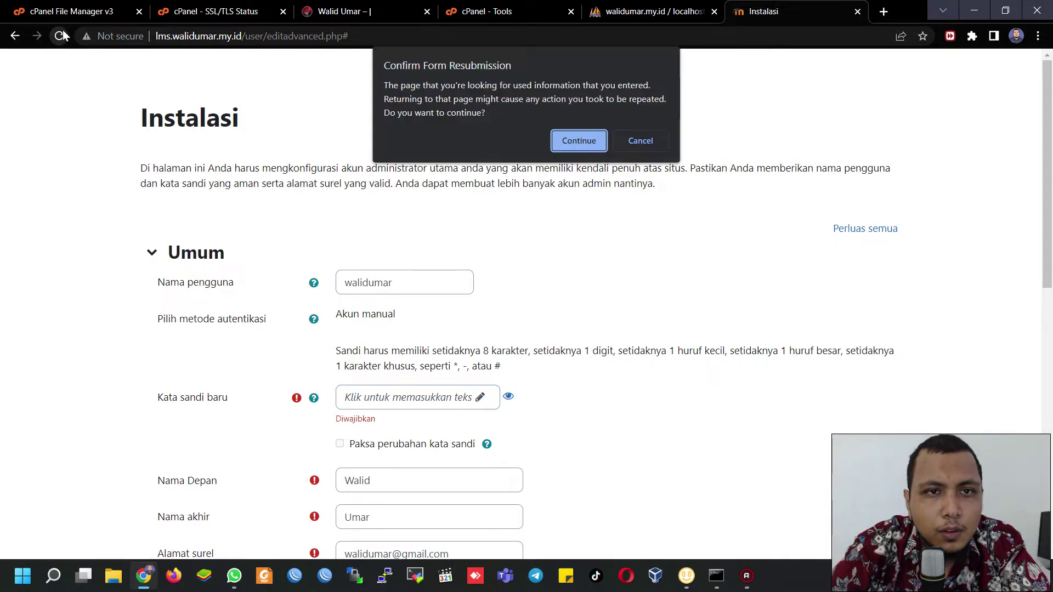
pyautogui.press('Return')
pyautogui.click(412, 400)
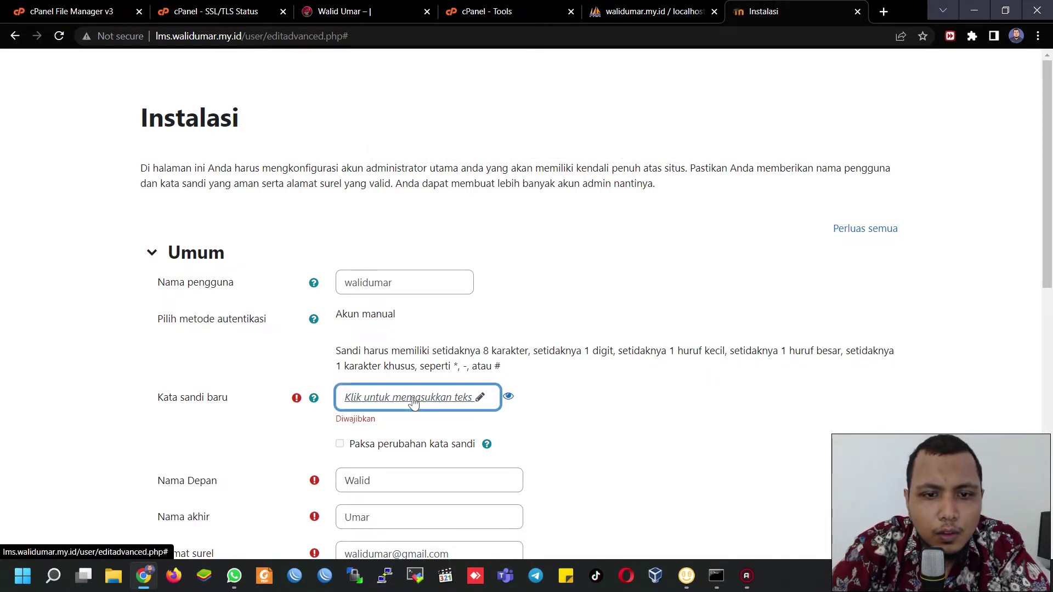
# - Load the Moodle admin setup page in Firefox using the URL copied from Chrome
pyautogui.click(353, 36)
pyautogui.hotkey('ctrl', 'c')
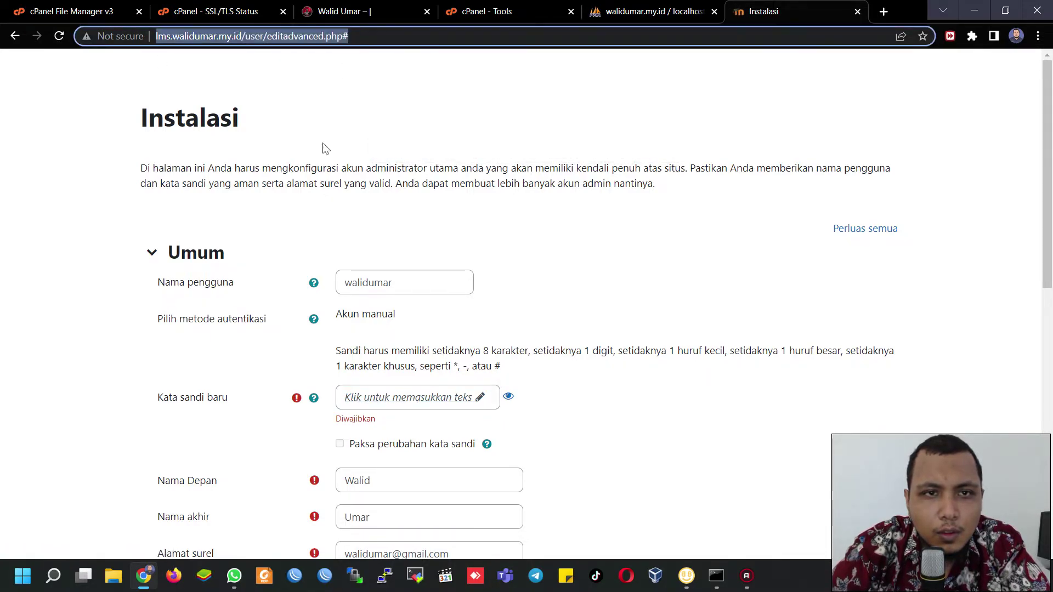
pyautogui.click(185, 565)
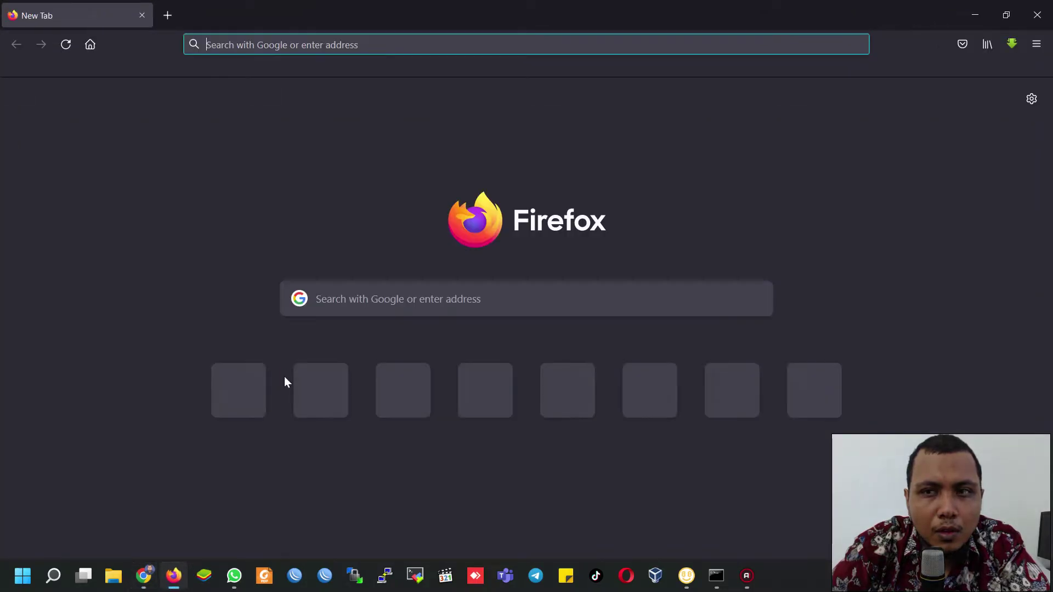
pyautogui.hotkey('alt', 'Tab')
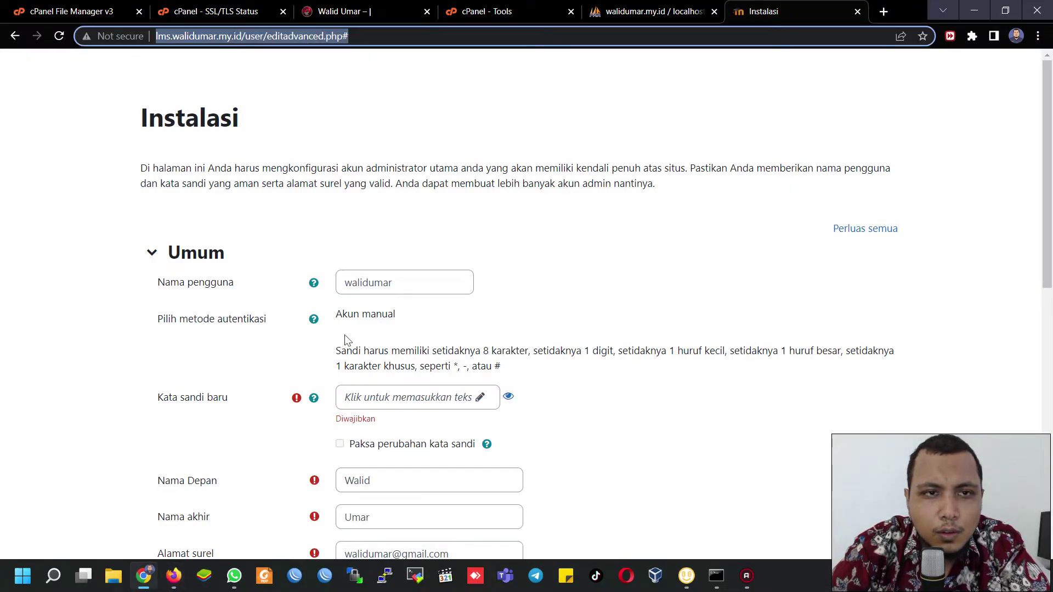
pyautogui.hotkey('alt', 'Tab')
pyautogui.hotkey('ctrl', 'v')
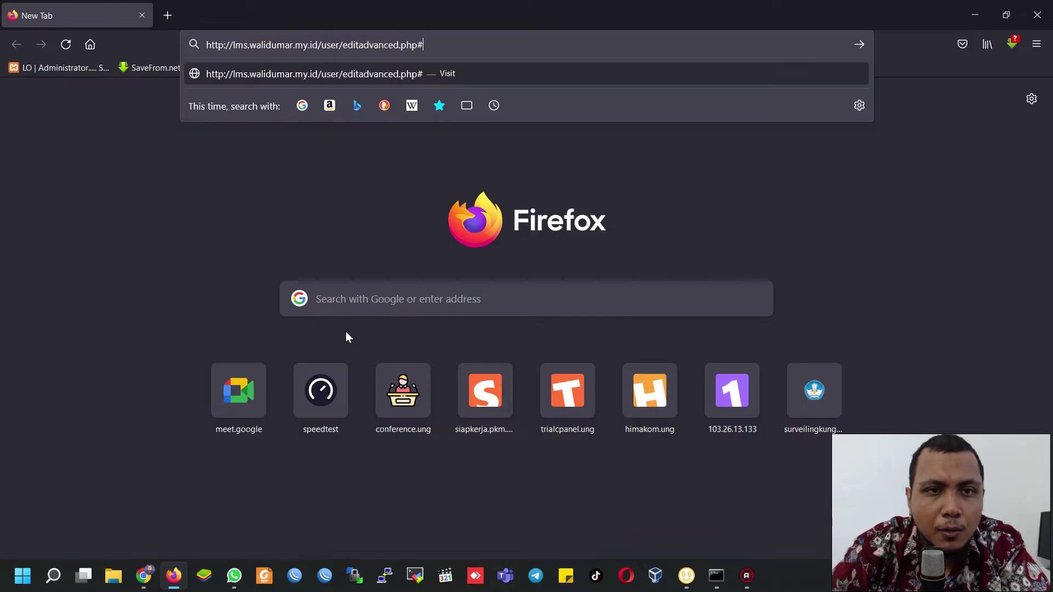
pyautogui.press('Return')
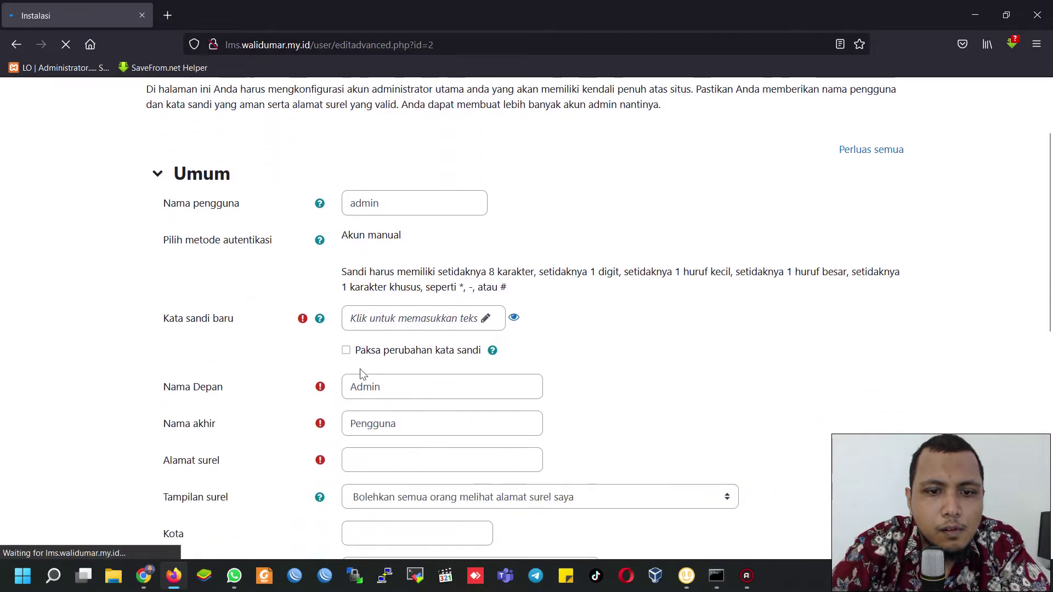
pyautogui.click(411, 275)
pyautogui.click(164, 294)
pyautogui.hotkey('alt', 'Tab')
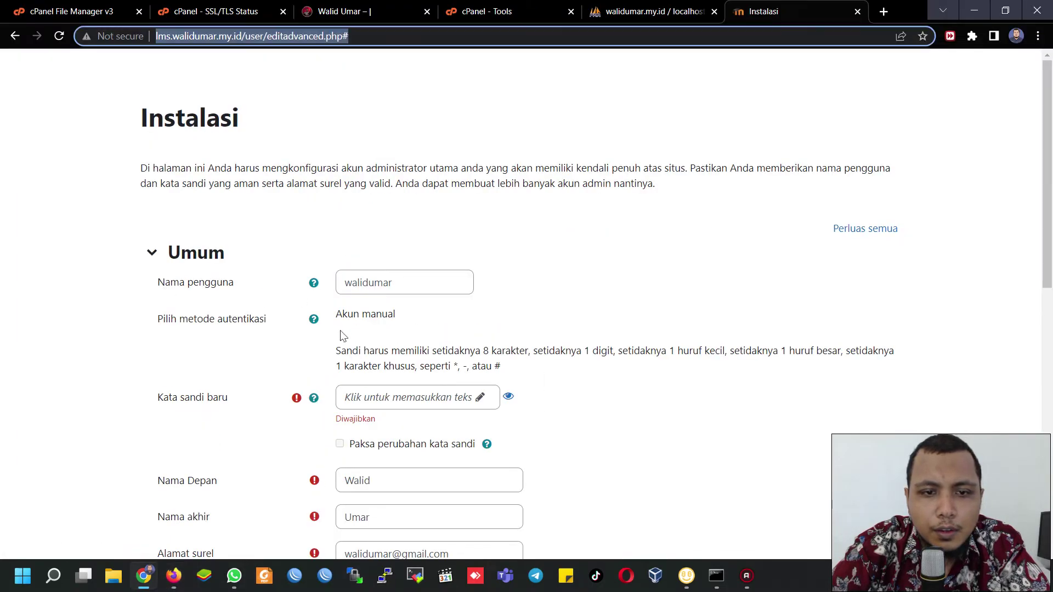
pyautogui.hotkey('alt', 'Tab')
# - Enter the admin username and the account password in Firefox's form
pyautogui.doubleClick(393, 167)
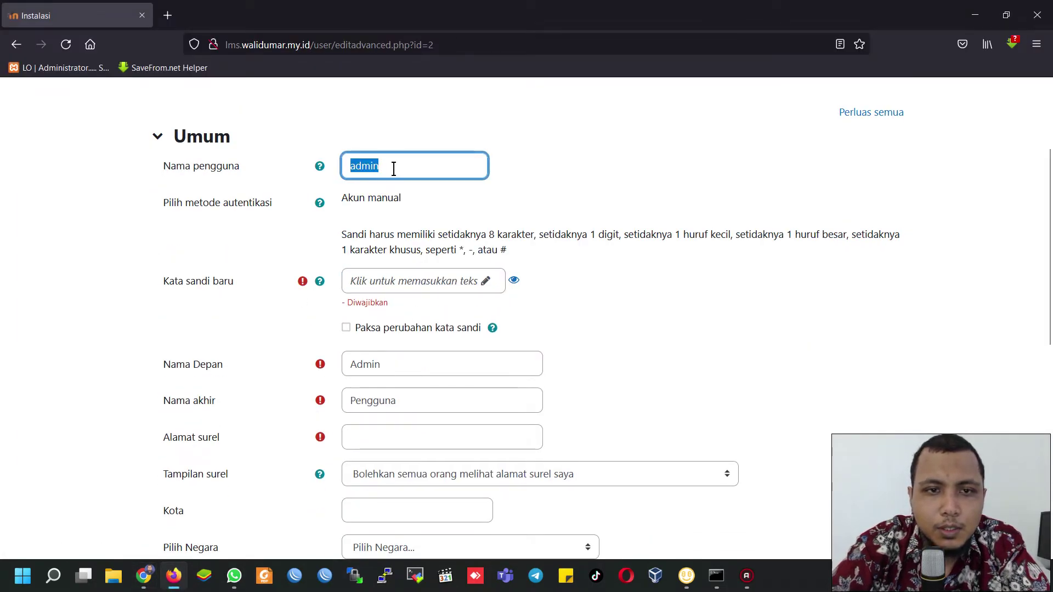
pyautogui.write('walidumar')
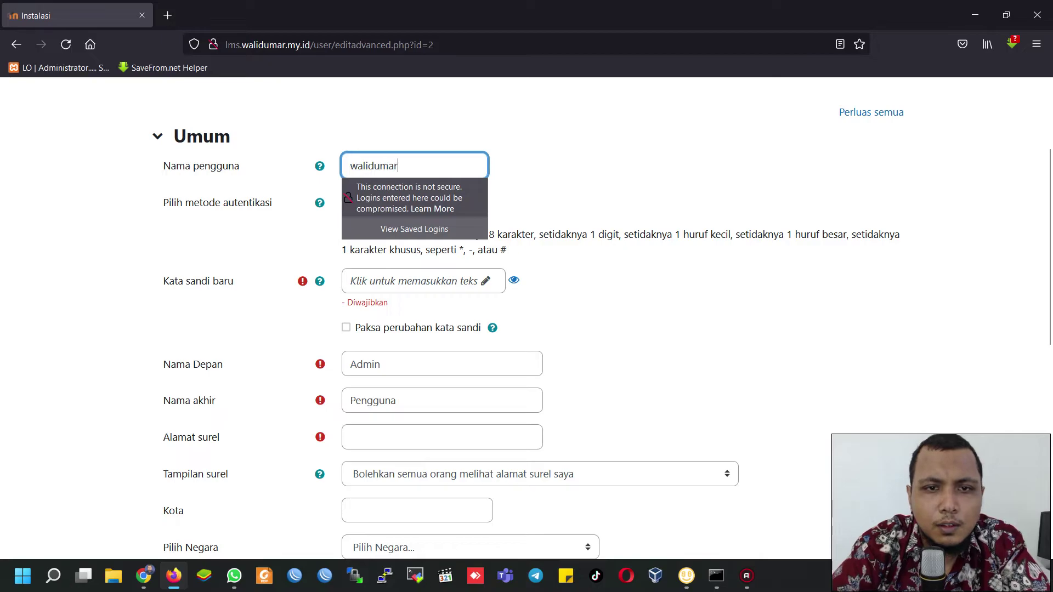
pyautogui.press('Tab')
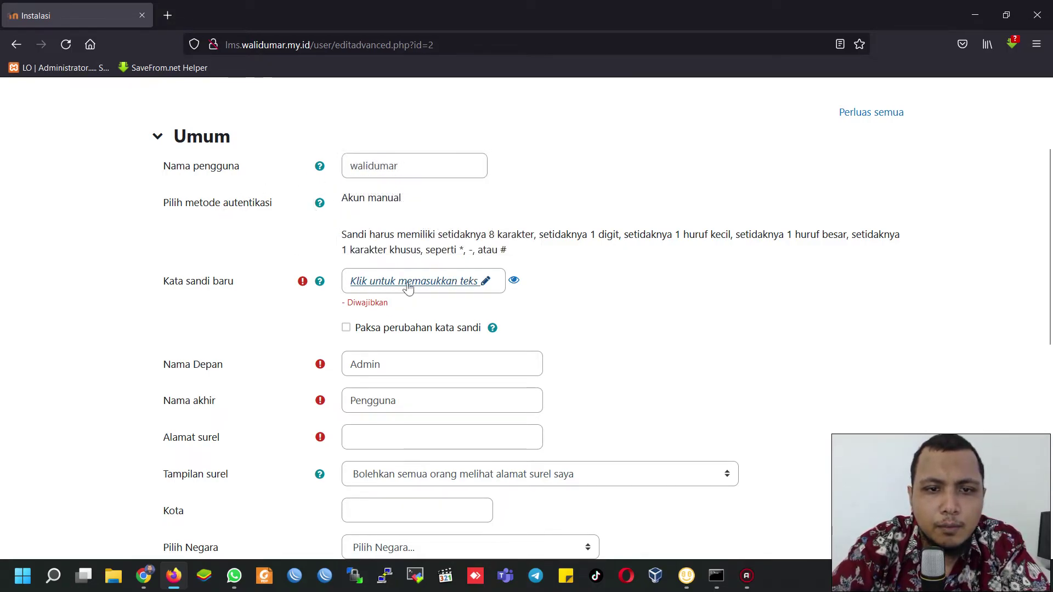
pyautogui.click(407, 280)
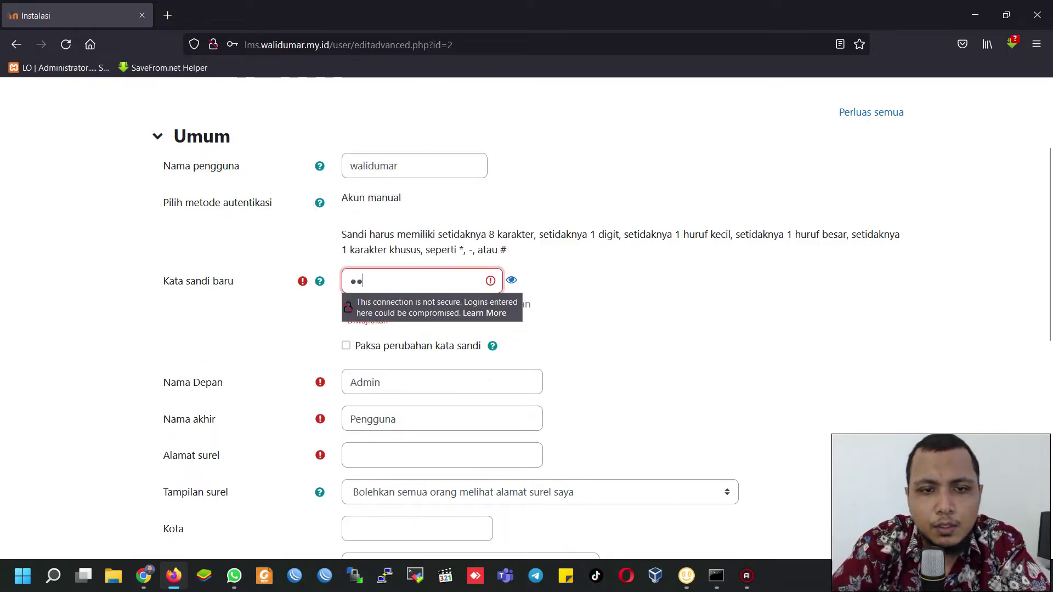
pyautogui.hotkey('ctrl', 'a')
# - Fill in the admin's first name, last name, e-mail and city Gorontalo
pyautogui.press('Tab')
pyautogui.press('Tab')
pyautogui.press('Tab')
pyautogui.press('Tab')
pyautogui.press('Tab')
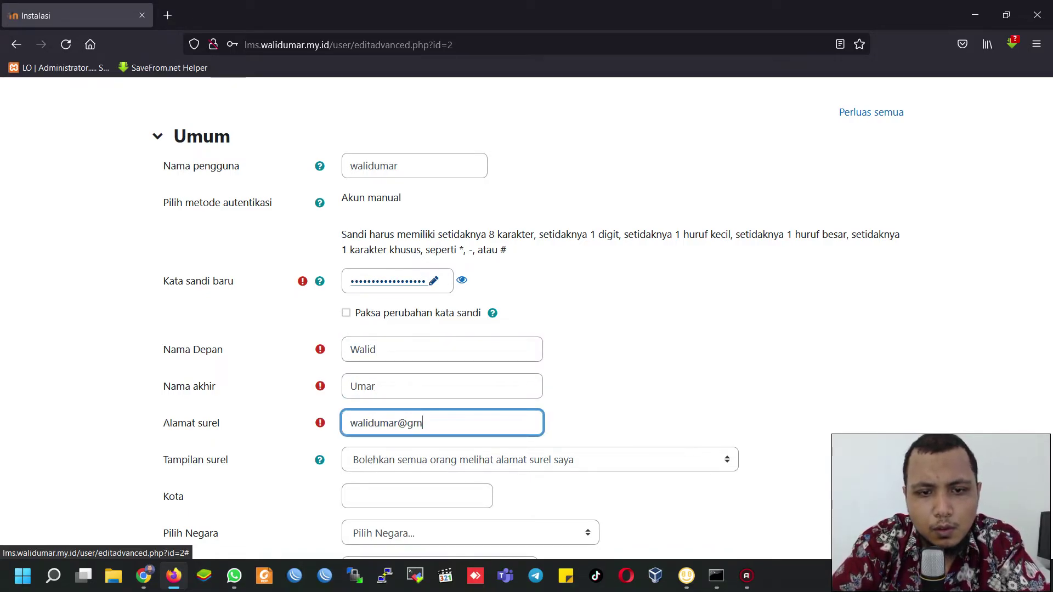
pyautogui.press('Tab')
pyautogui.press('Tab')
pyautogui.press('Tab')
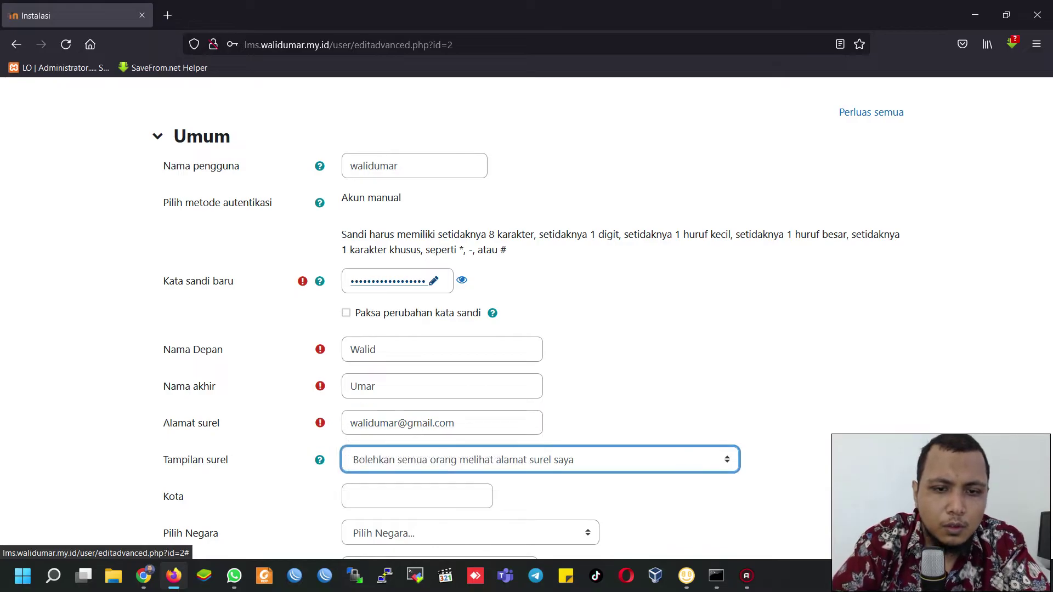
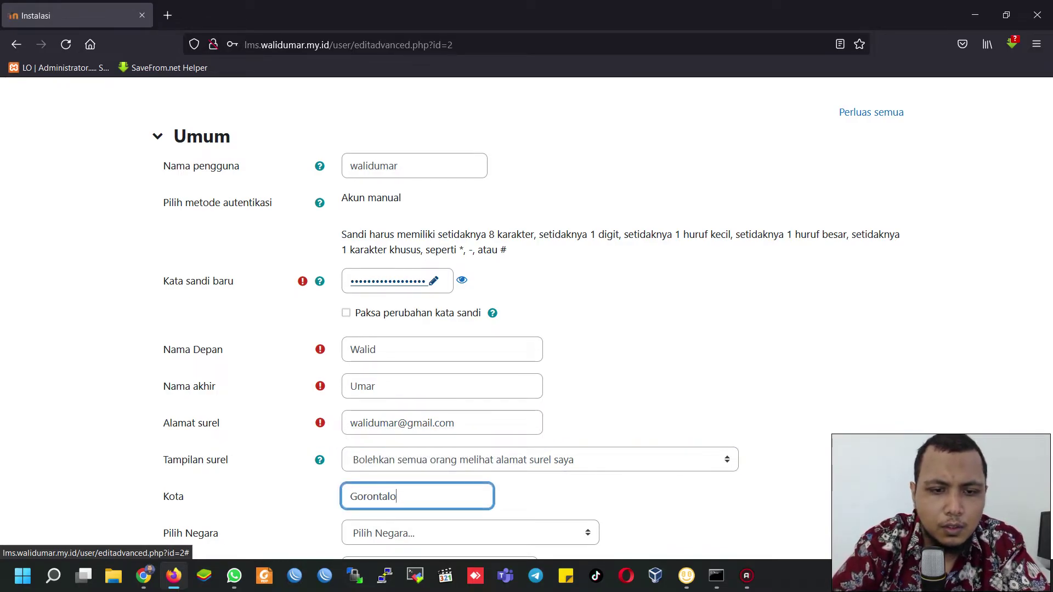
# - Choose Indonesia as country and Asia/Makassar as timezone
pyautogui.scroll(-3, 468, 344)
pyautogui.click(435, 385)
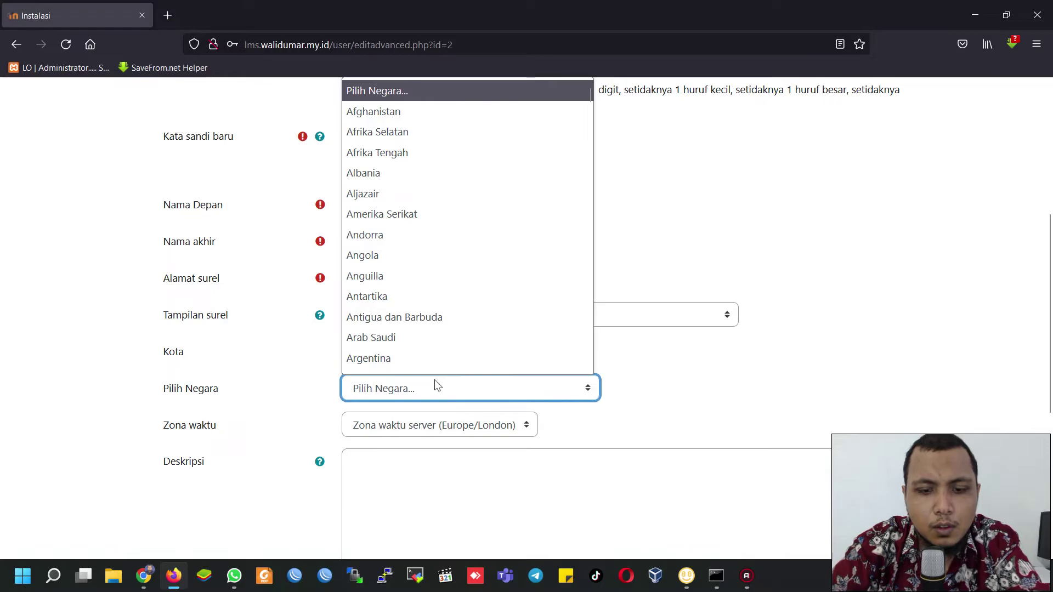
pyautogui.write('ia')
pyautogui.press('Down')
pyautogui.click(435, 388)
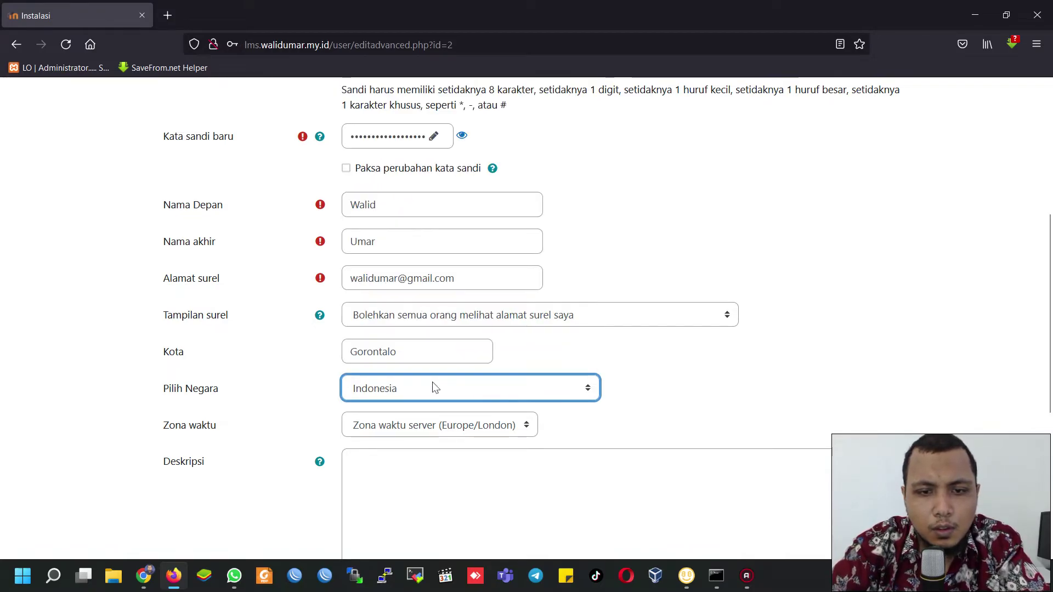
pyautogui.click(395, 425)
pyautogui.write('as')
pyautogui.scroll(-8, 419, 352)
pyautogui.scroll(-2, 421, 328)
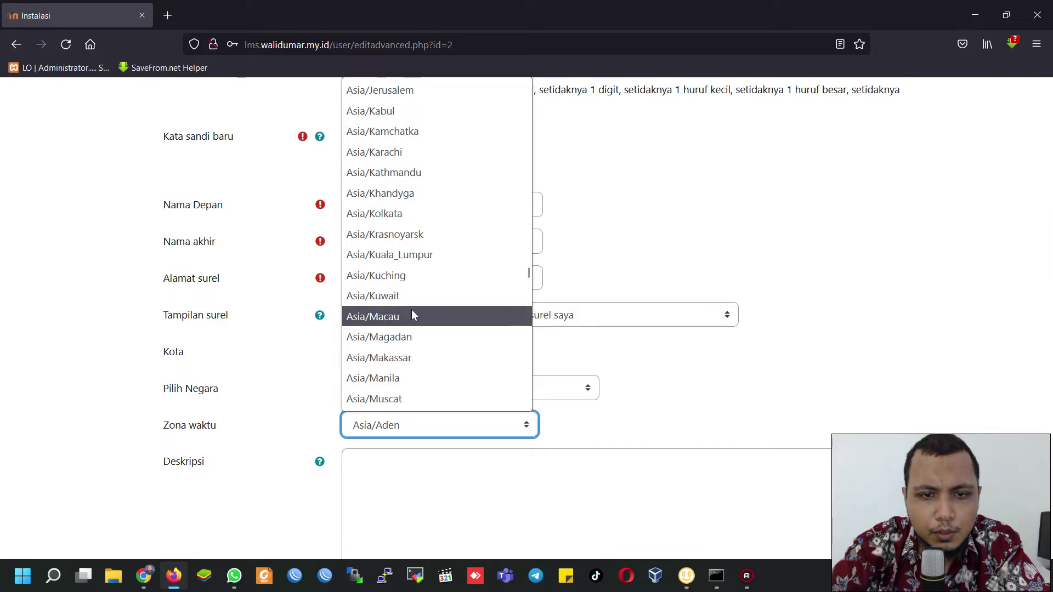
pyautogui.click(400, 359)
pyautogui.scroll(-5, 301, 364)
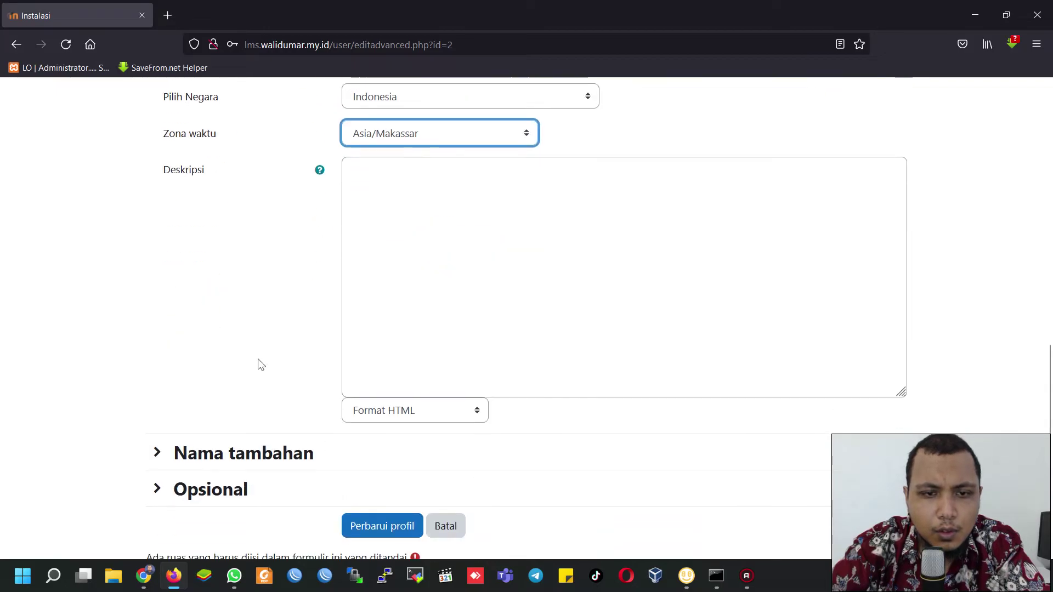
pyautogui.press('Tab')
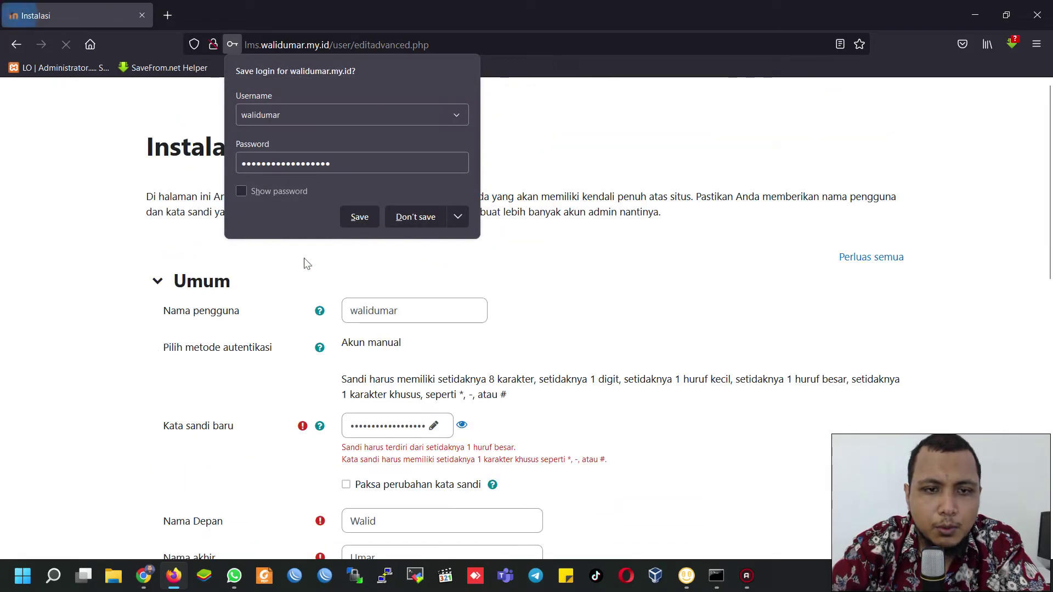
# - Correct the password and submit the profile with Perbarui profil, declining browser login saving
pyautogui.click(392, 217)
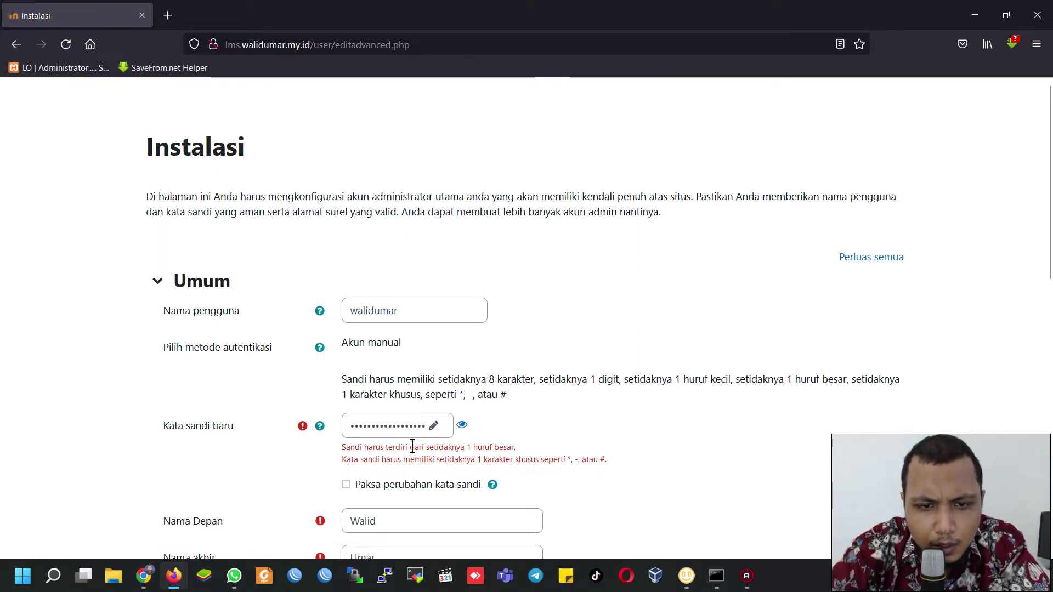
pyautogui.click(436, 427)
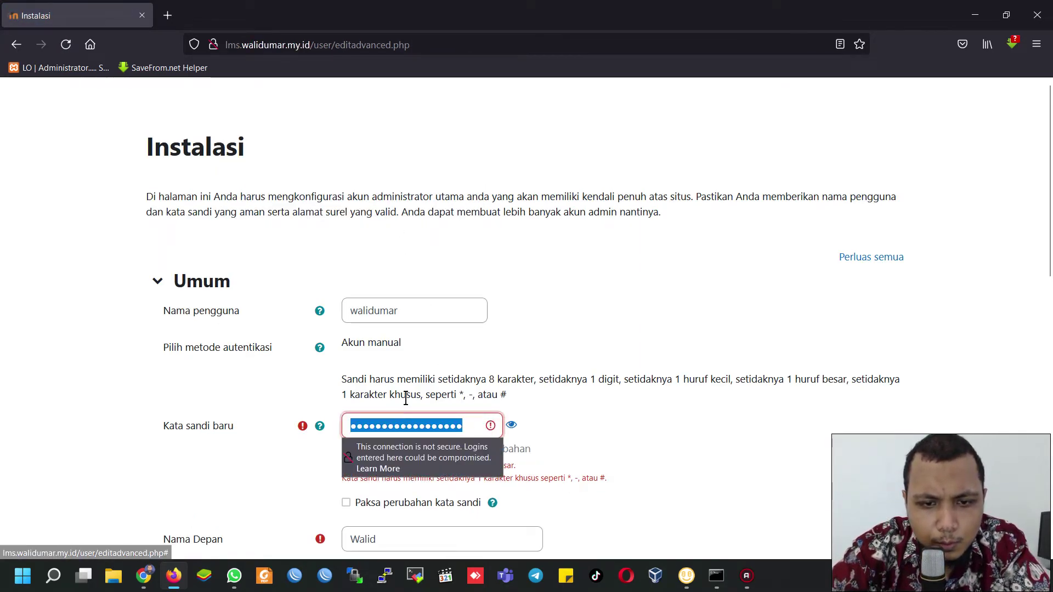
pyautogui.scroll(-1, 609, 299)
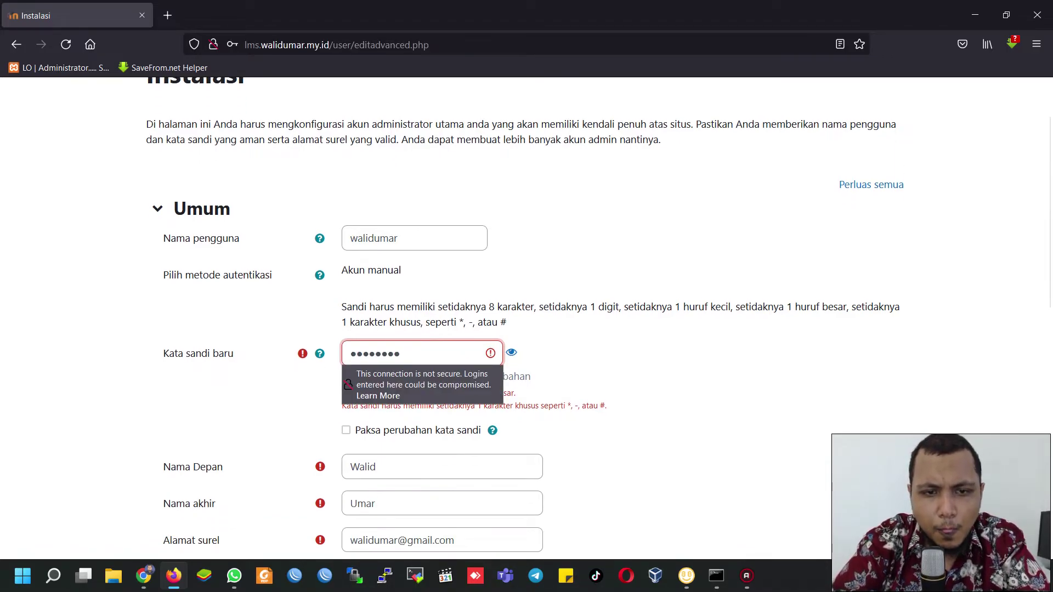
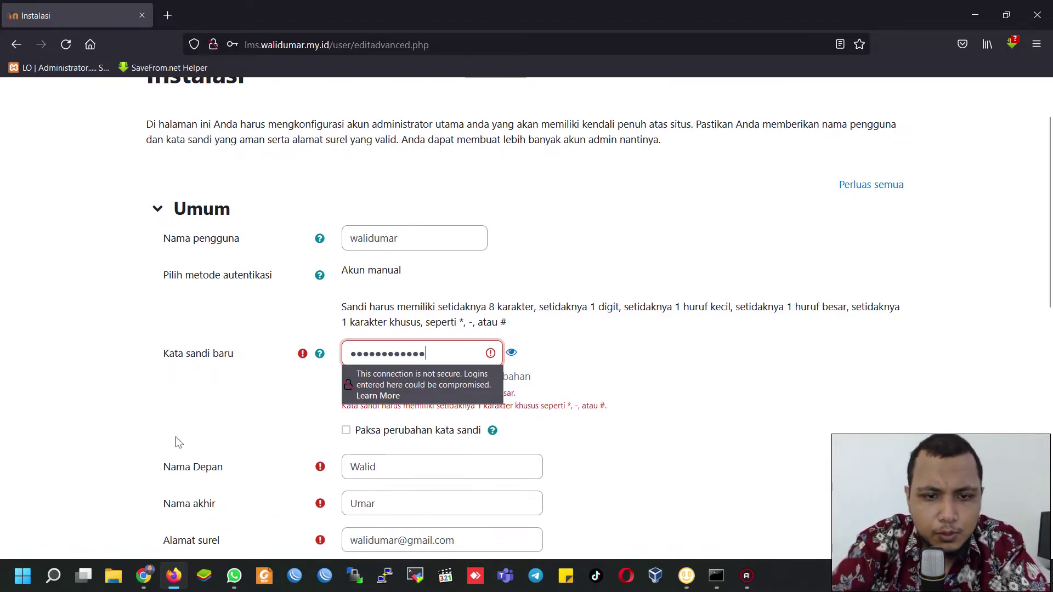
pyautogui.scroll(-8, 283, 365)
pyautogui.click(379, 515)
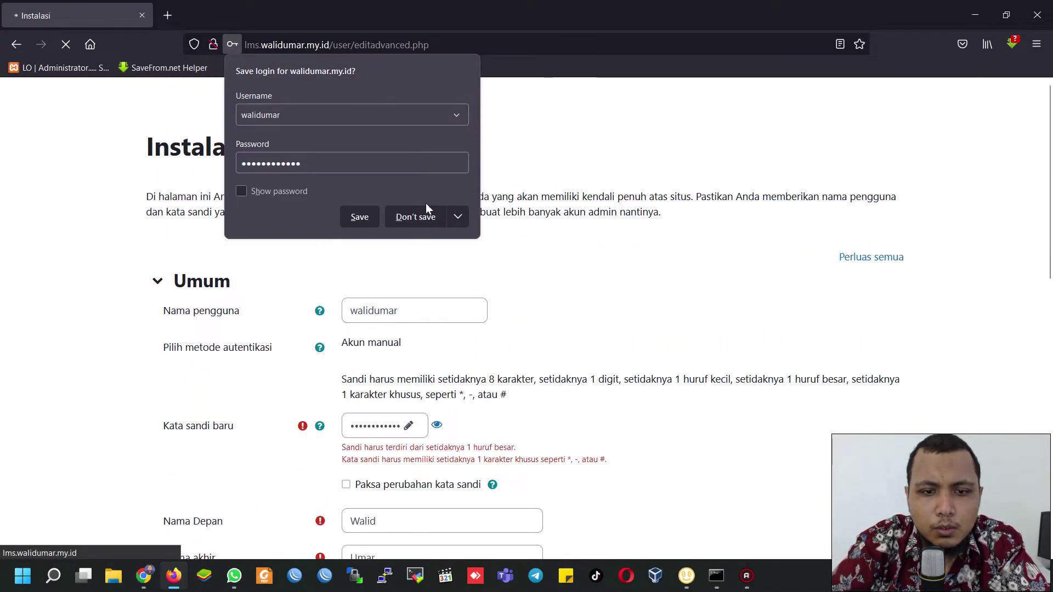
pyautogui.click(427, 211)
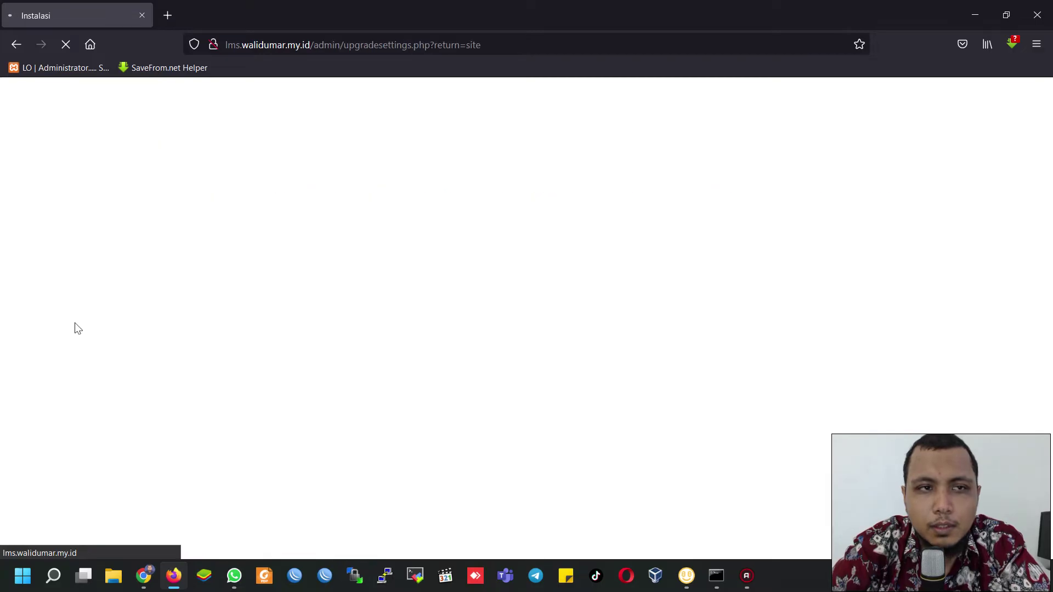
# - Enter full site name 'LMS Suka Suka', short name 'M' and front page summary 'Sanan LMS Suka s'
pyautogui.scroll(-7, 78, 328)
pyautogui.scroll(8, 78, 328)
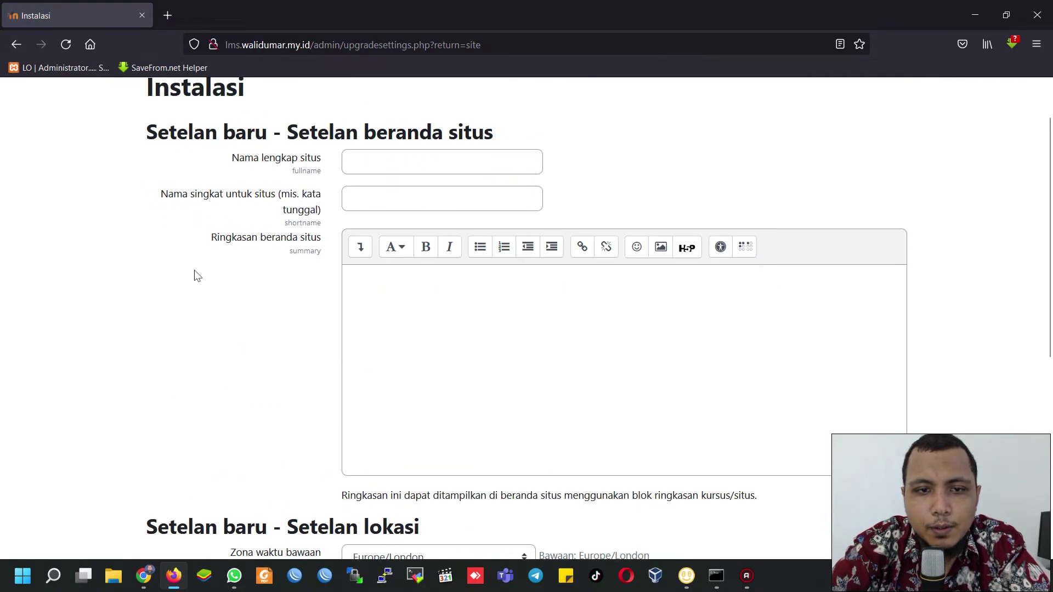
pyautogui.click(424, 211)
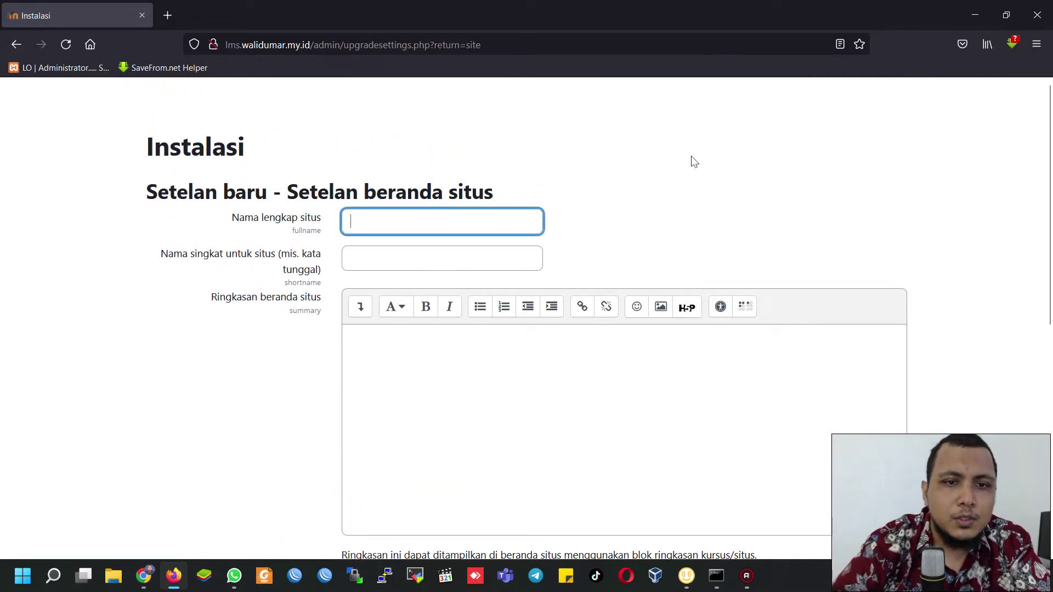
pyautogui.write('LMS Suka Suka')
pyautogui.press('Tab')
pyautogui.write('M')
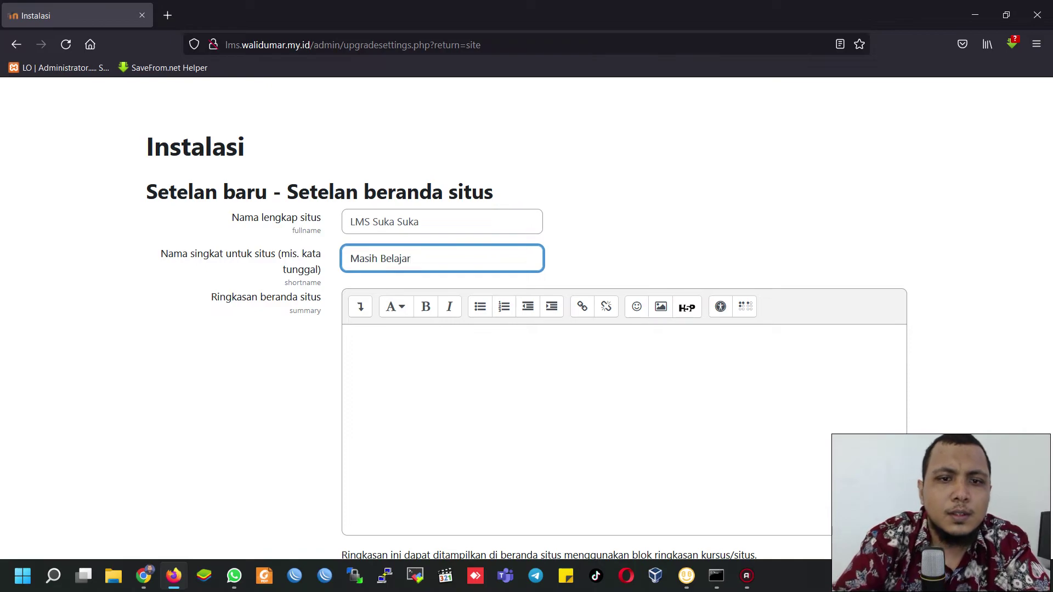
pyautogui.click(648, 425)
pyautogui.write('Selamat datang di L')
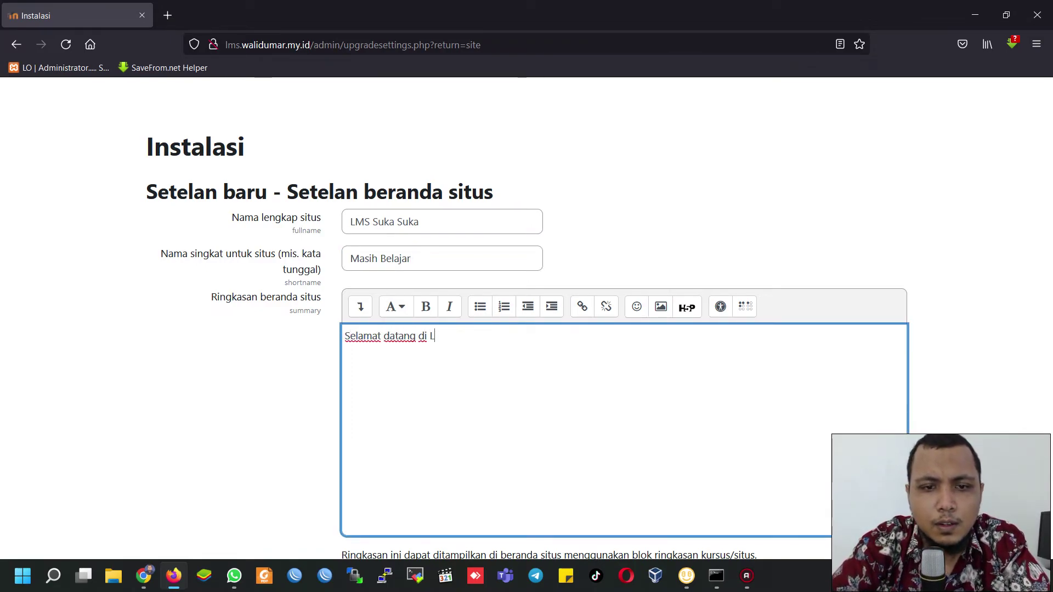
pyautogui.write('anan LMS Suka suka...')
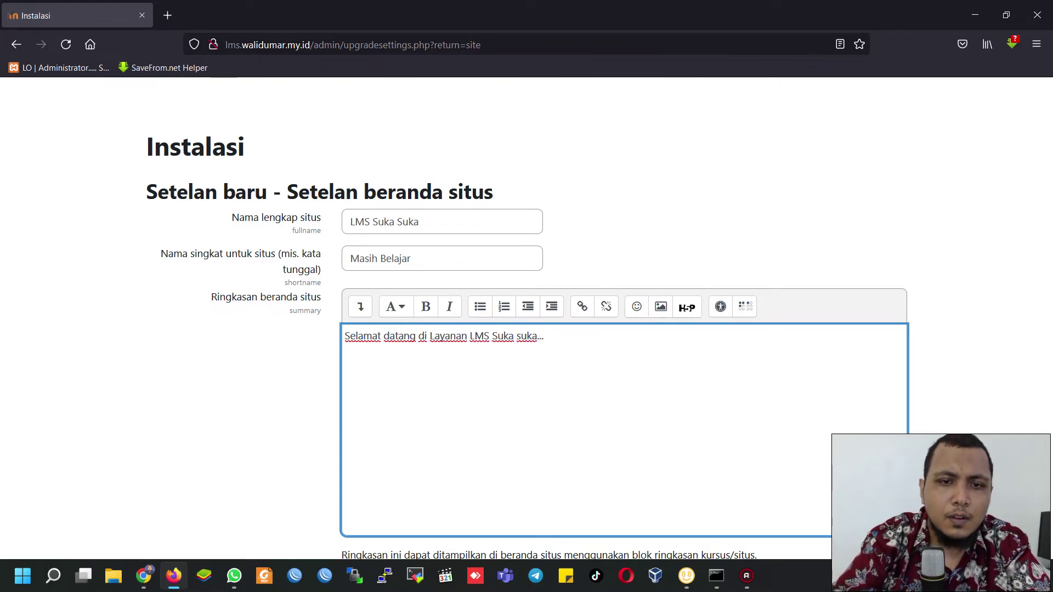
# - Set the default timezone (Zona waktu bawaan) to Asia/Makassar
pyautogui.scroll(-6, 545, 454)
pyautogui.click(380, 256)
pyautogui.write('asia')
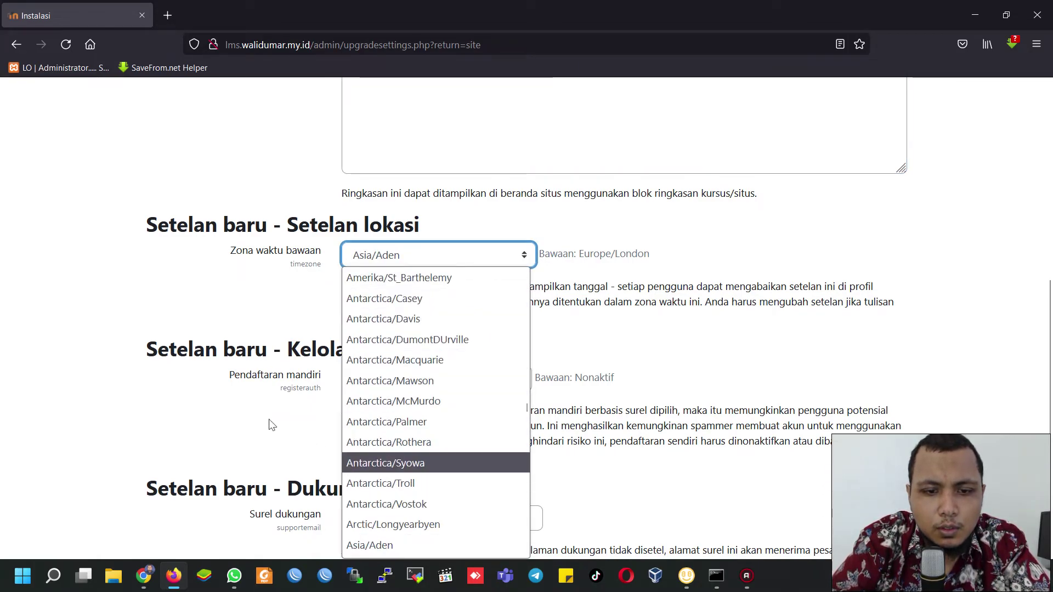
pyautogui.scroll(-6, 460, 406)
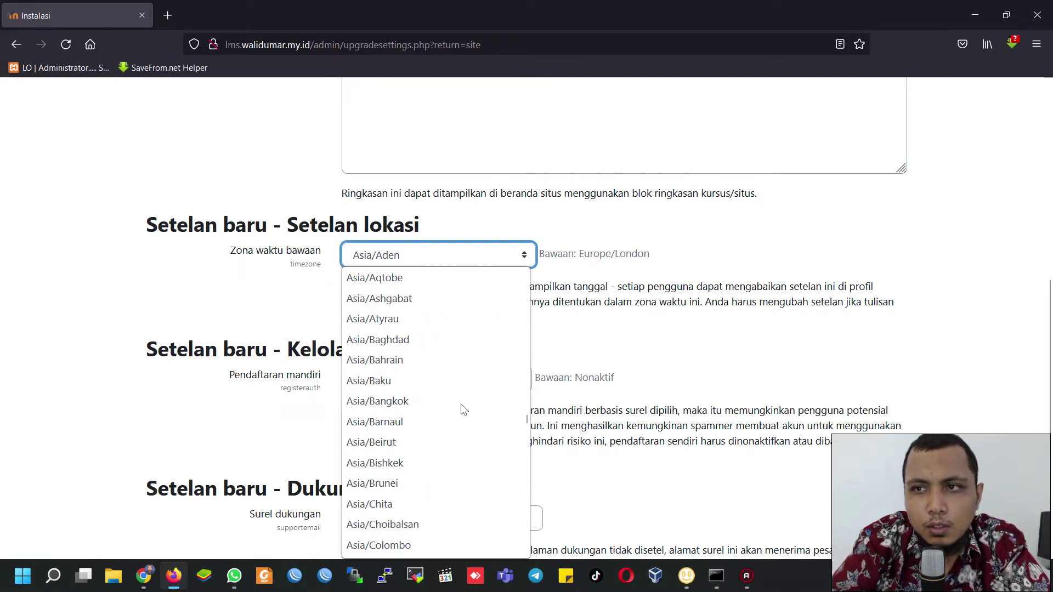
pyautogui.scroll(-12, 461, 409)
pyautogui.scroll(-6, 412, 471)
pyautogui.scroll(-4, 419, 458)
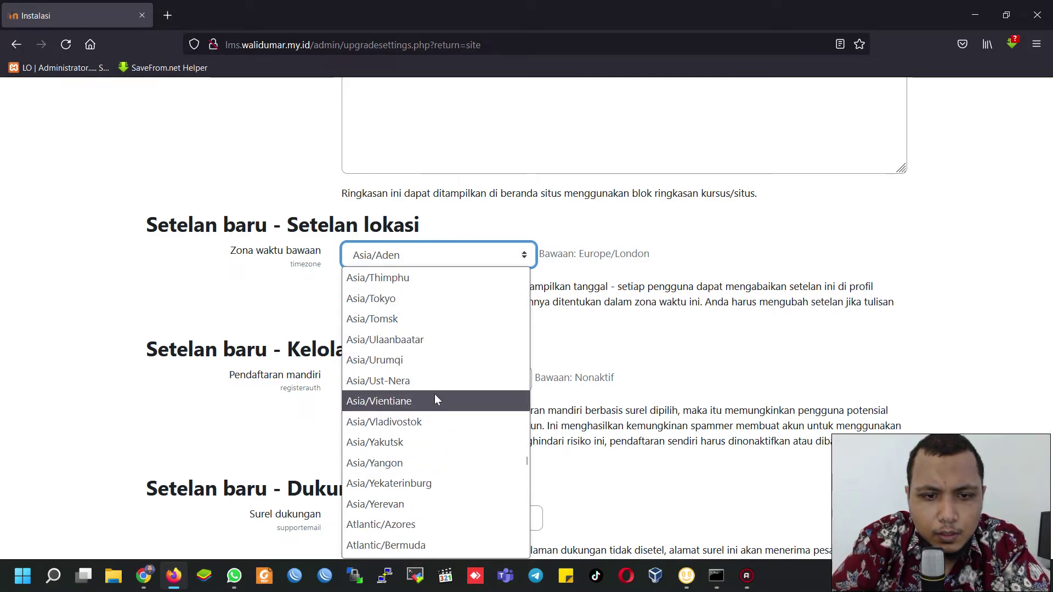
pyautogui.scroll(8, 447, 343)
pyautogui.scroll(2, 426, 352)
pyautogui.click(426, 376)
# - Check the self-registration option and save the new site settings
pyautogui.scroll(-2, 352, 352)
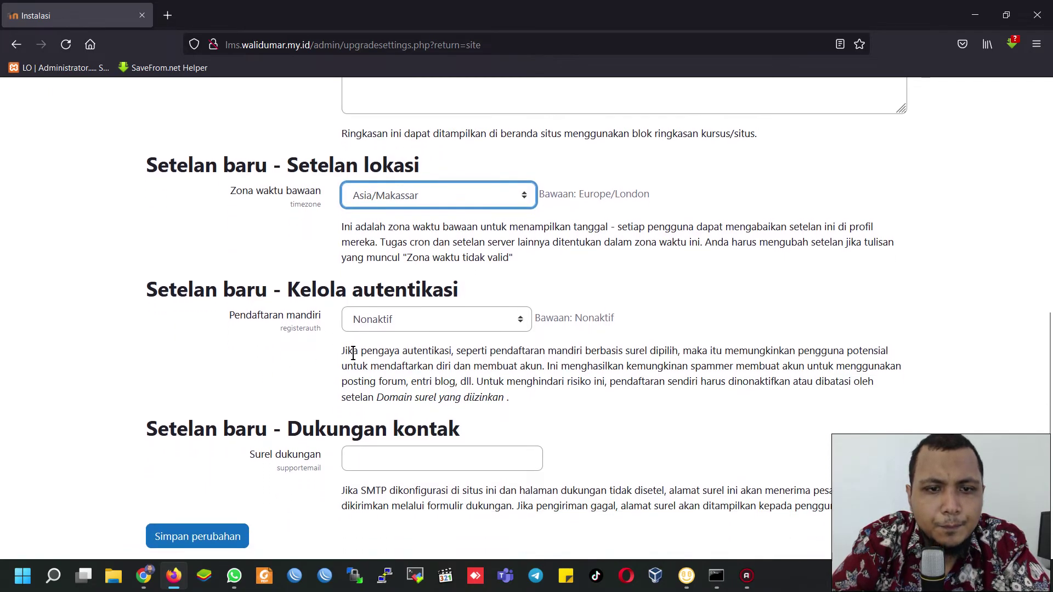
pyautogui.click(383, 319)
pyautogui.click(226, 374)
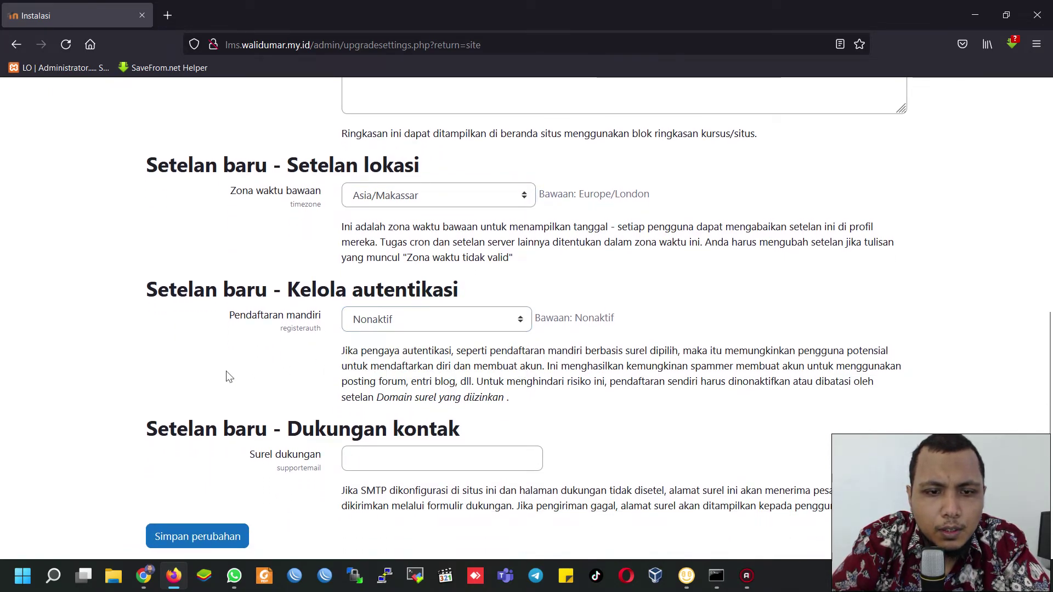
pyautogui.click(384, 330)
pyautogui.click(386, 366)
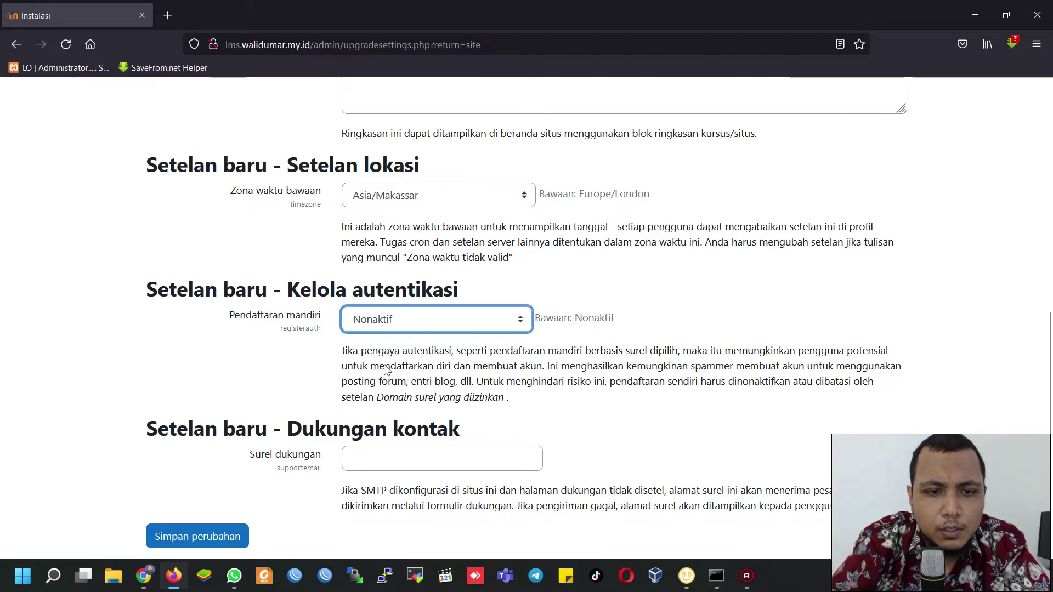
pyautogui.click(184, 540)
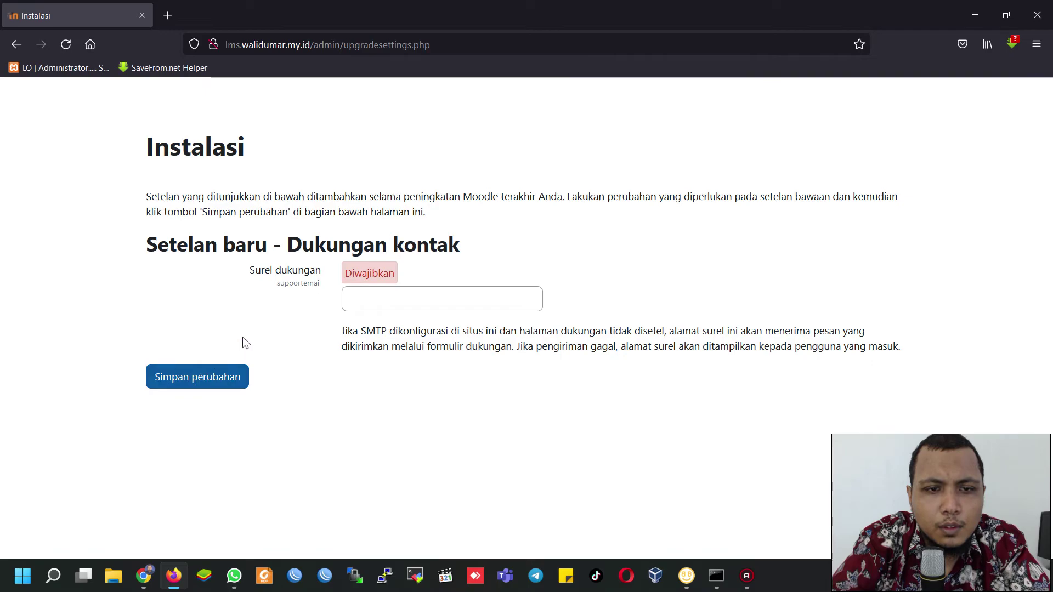
# - Fill in the support email address in Surel dukungan and submit it
pyautogui.click(413, 305)
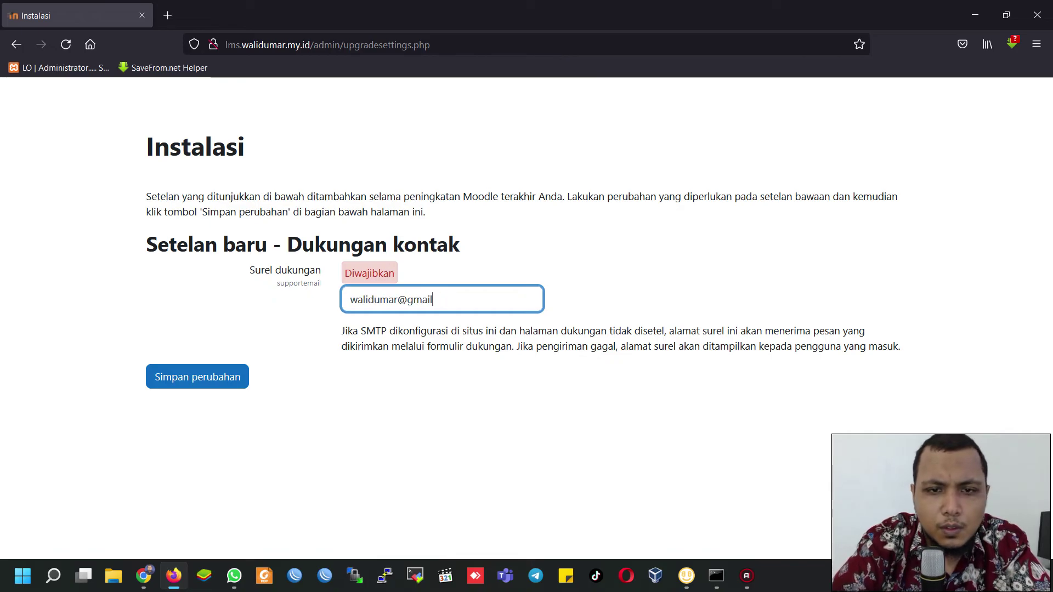
pyautogui.press('Tab')
pyautogui.press('Return')
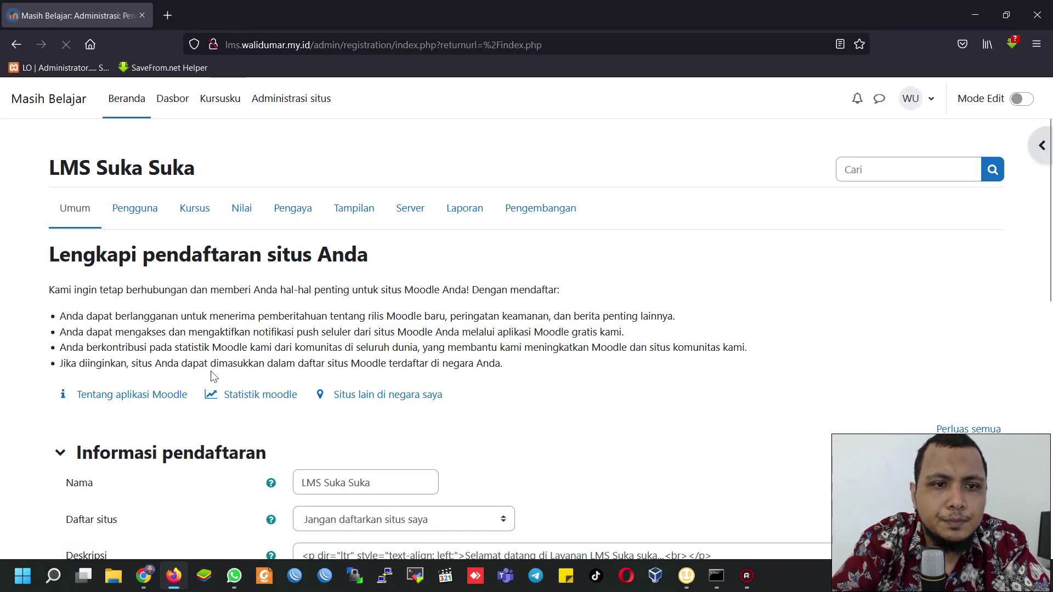
# - Skip site registration through the Masih Belajar link to reach the dashboard
pyautogui.scroll(-4, 168, 374)
pyautogui.scroll(4, 168, 374)
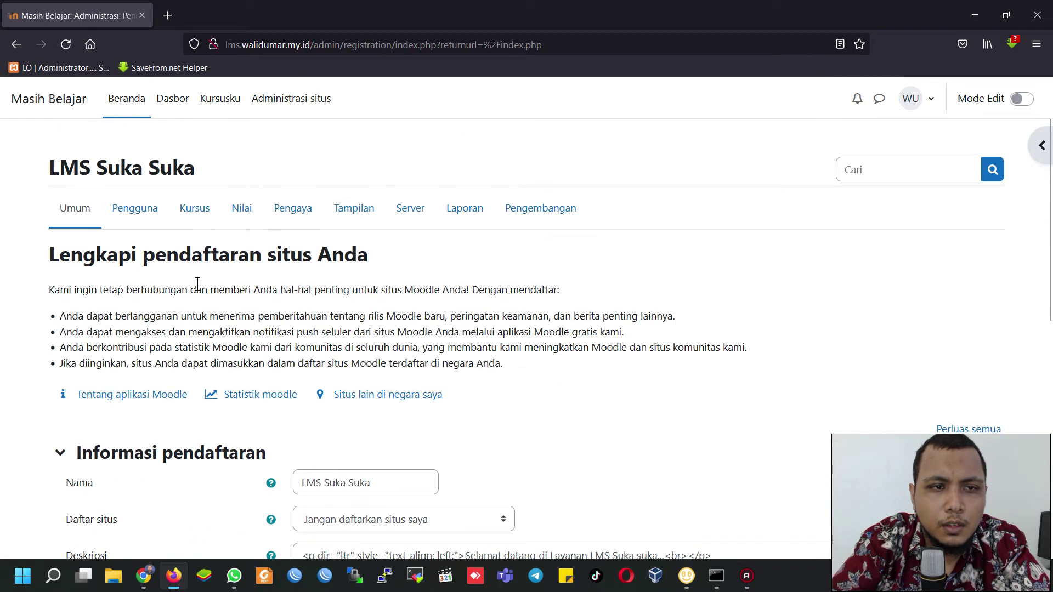
pyautogui.scroll(-8, 51, 326)
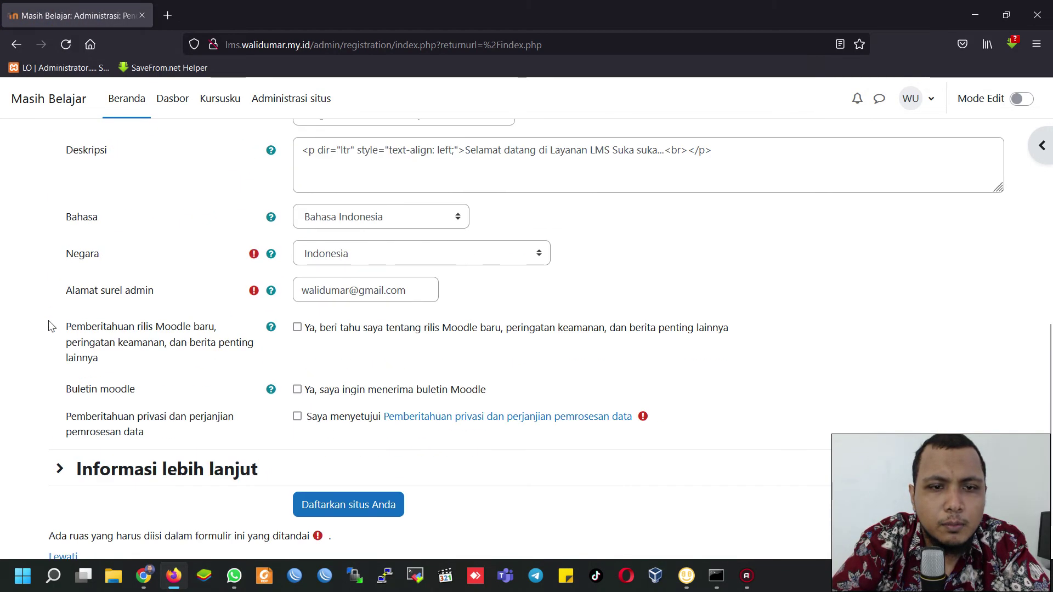
pyautogui.scroll(13, 350, 409)
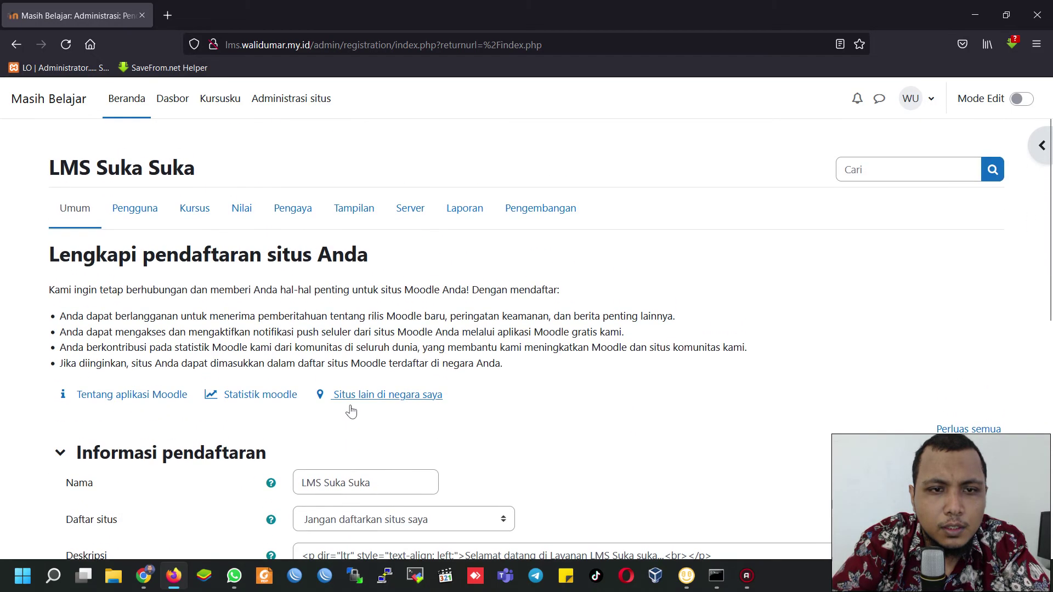
pyautogui.click(41, 102)
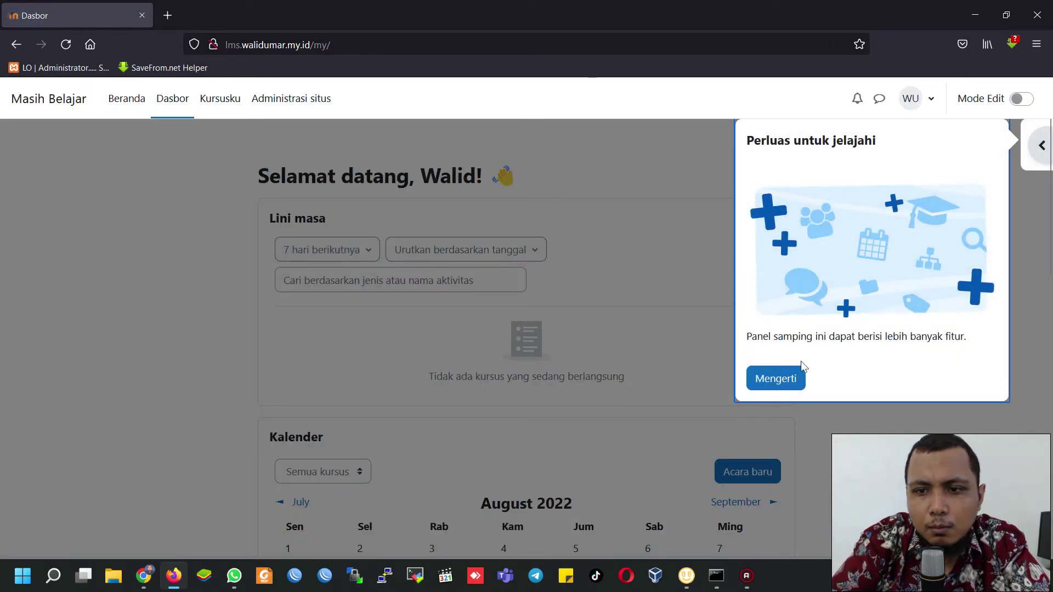
# - Dismiss the dashboard welcome tour and go to the Administrasi situs page
pyautogui.click(795, 373)
pyautogui.scroll(-5, 985, 184)
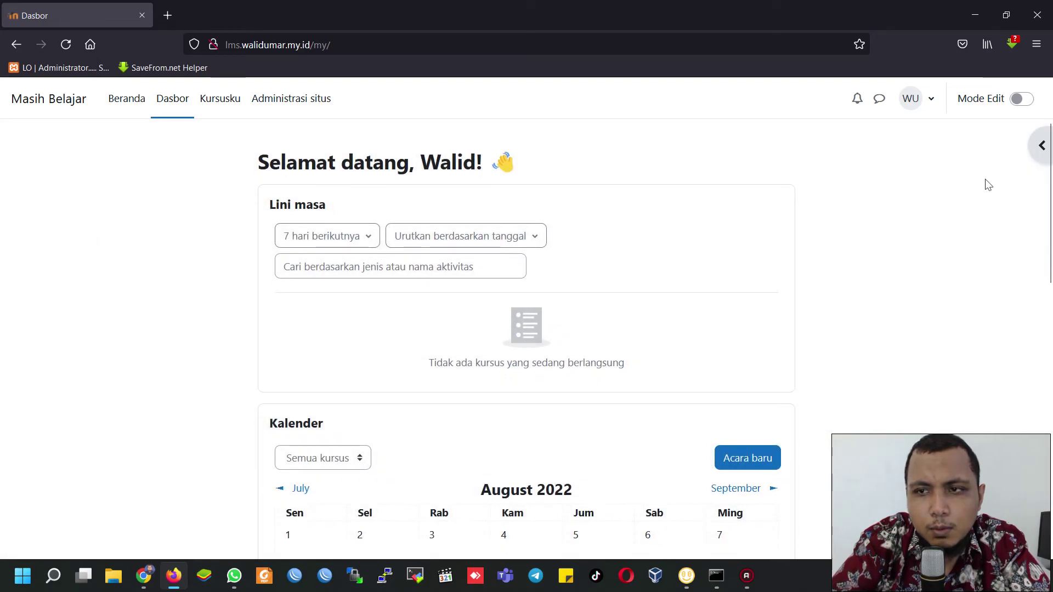
pyautogui.click(1045, 143)
pyautogui.click(1038, 143)
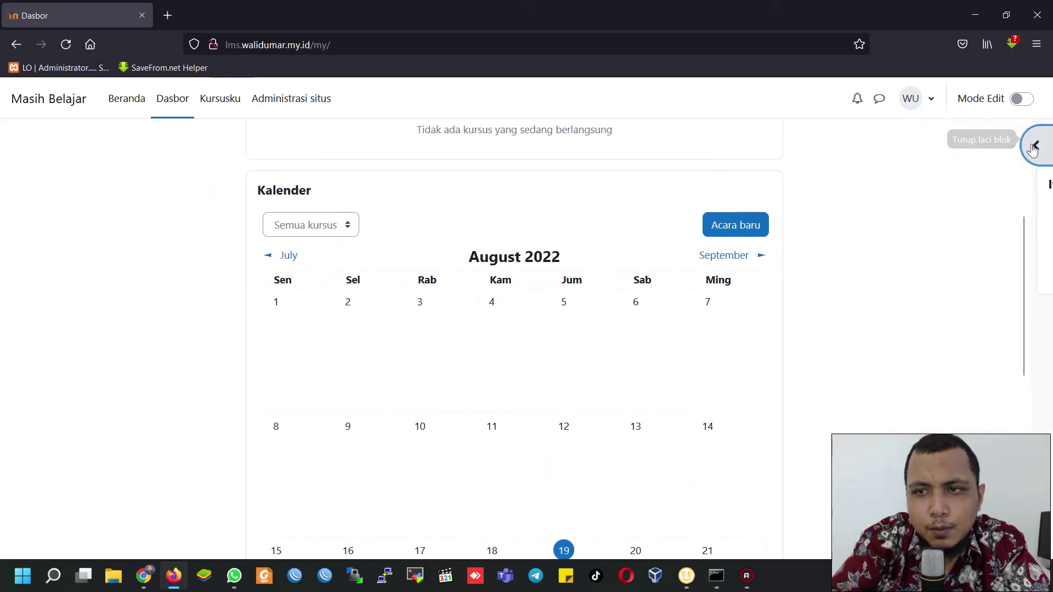
pyautogui.click(301, 105)
pyautogui.scroll(-3, 170, 319)
pyautogui.scroll(3, 214, 337)
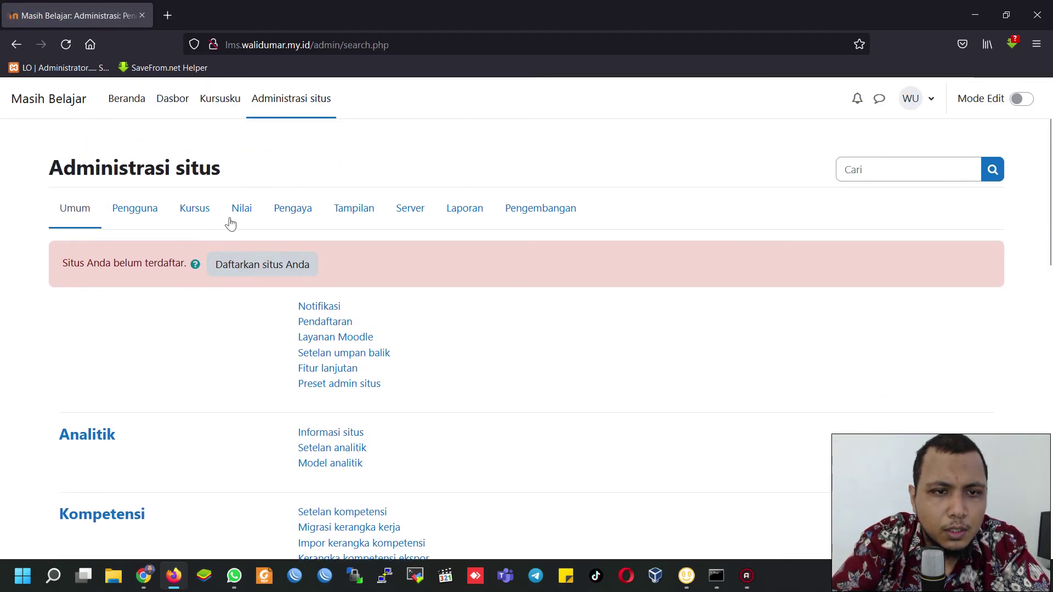
# - Show the Pengguna administration settings and view the list of site users
pyautogui.click(159, 219)
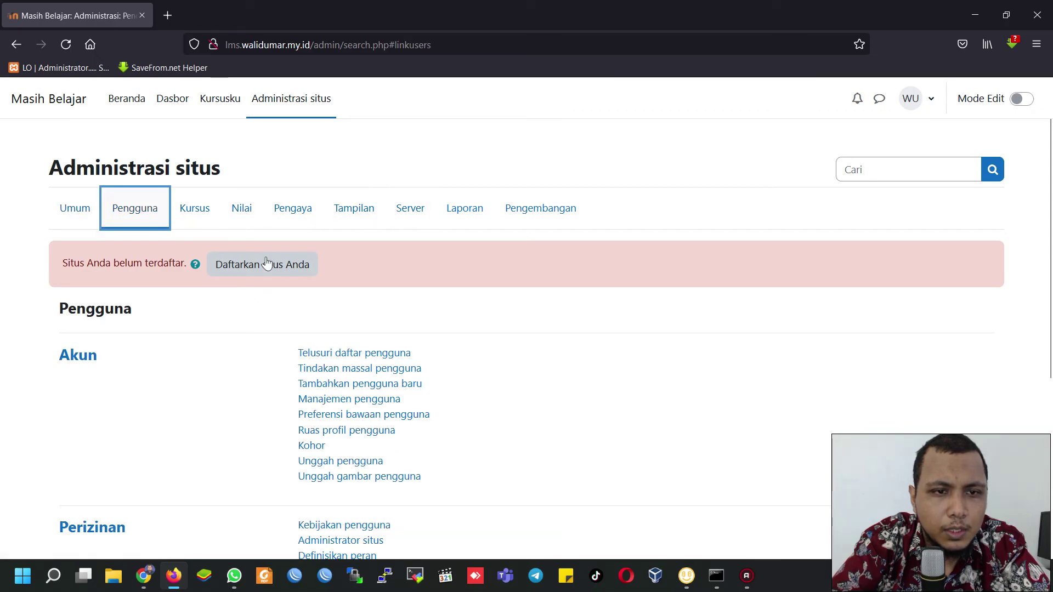
pyautogui.scroll(-2, 218, 317)
pyautogui.click(333, 274)
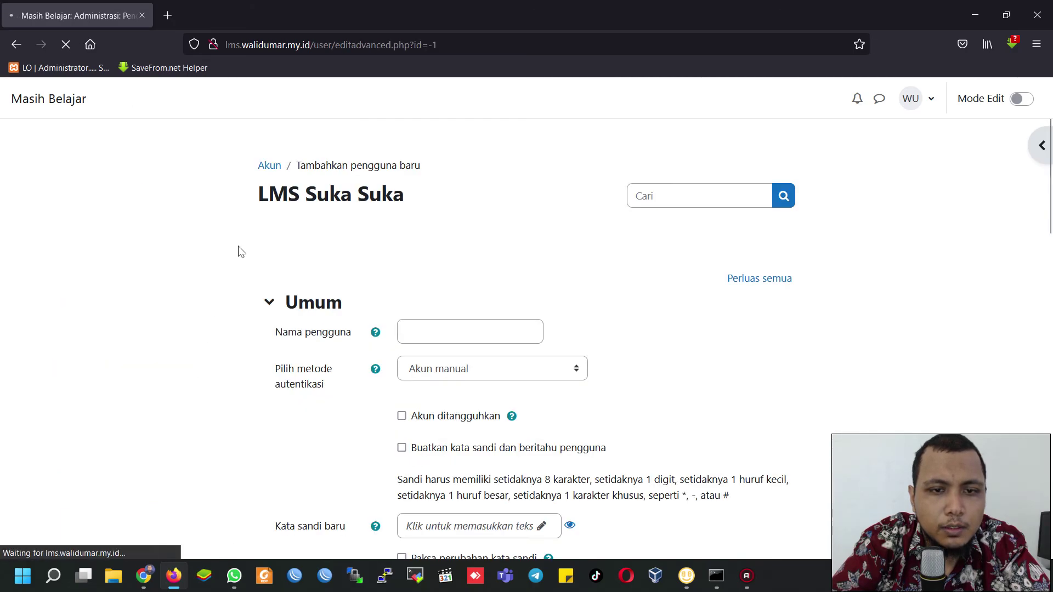
pyautogui.click(19, 45)
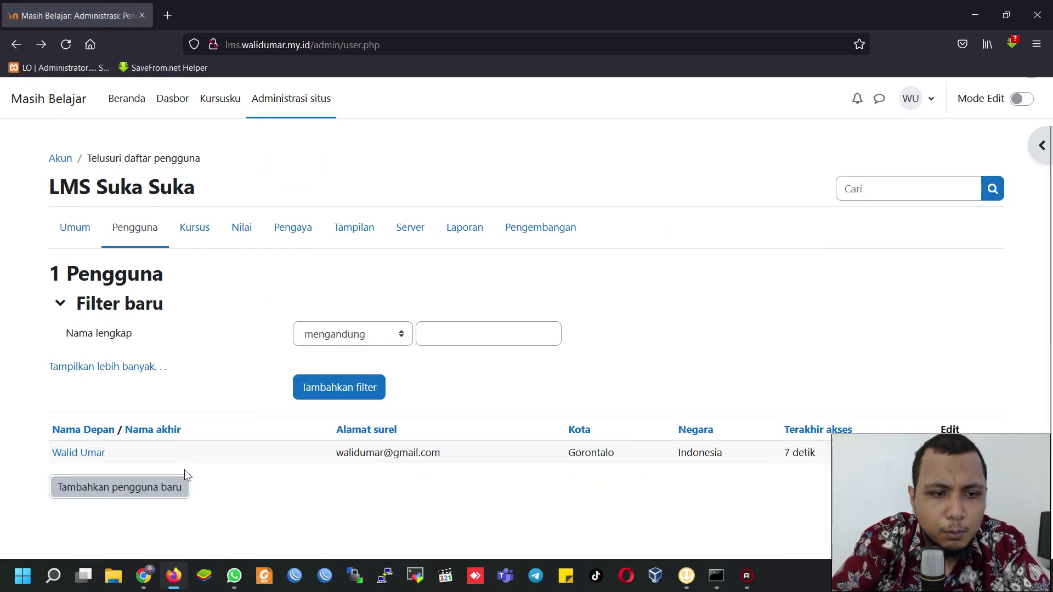
pyautogui.click(146, 231)
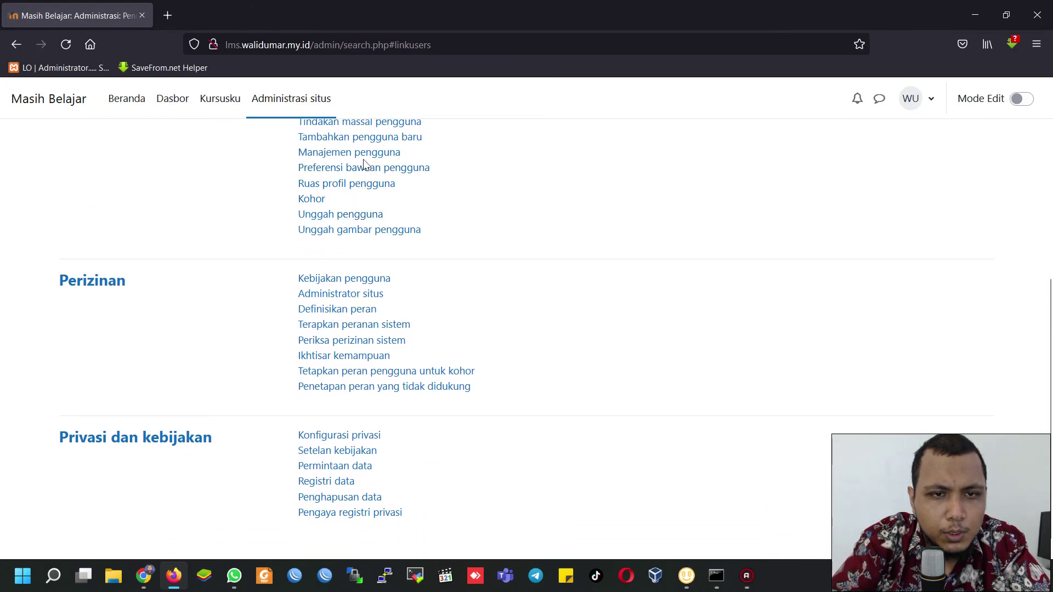
# - Download the example.csv sample from Unggah pengguna and open it from the downloads panel
pyautogui.scroll(3, 364, 165)
pyautogui.click(329, 378)
pyautogui.scroll(-3, 234, 361)
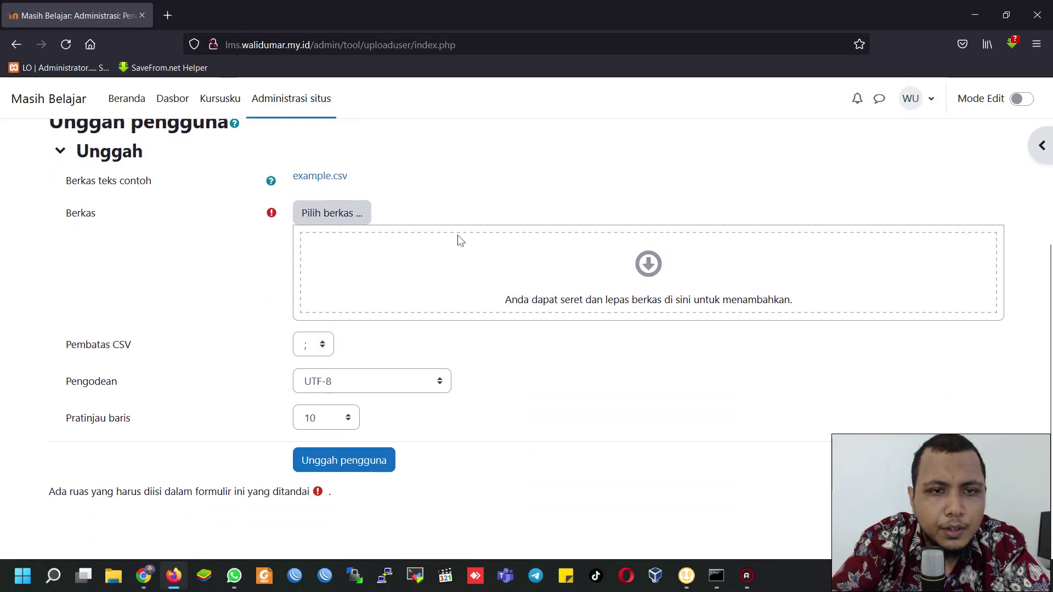
pyautogui.click(324, 176)
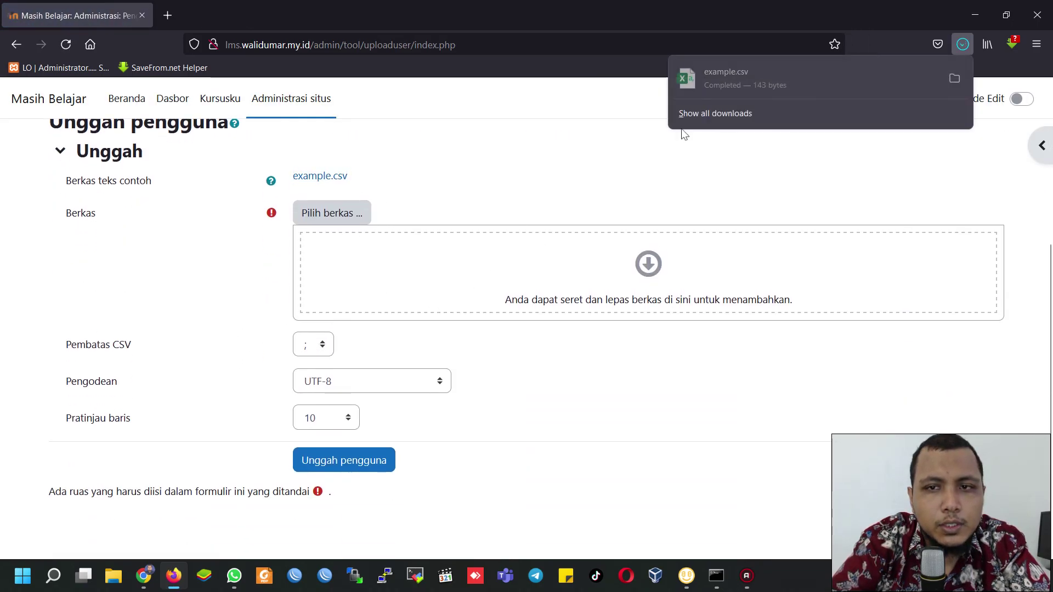
pyautogui.click(775, 89)
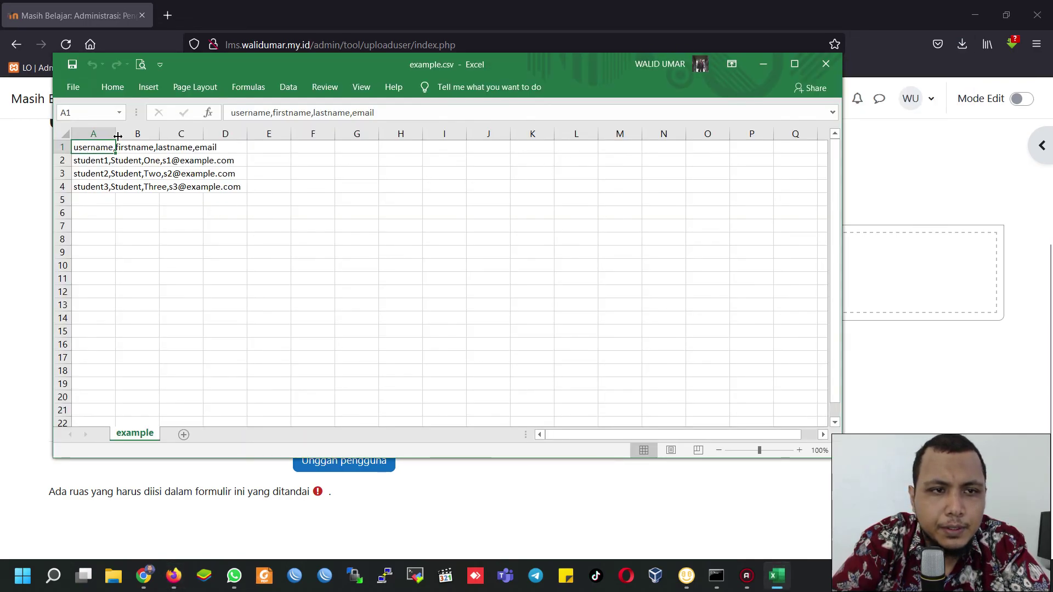
# - Widen column A to read the student1–student3 rows, then close example.csv without saving
pyautogui.moveTo(117, 136); pyautogui.dragTo(274, 132)
pyautogui.click(245, 239)
pyautogui.click(429, 173)
pyautogui.click(825, 64)
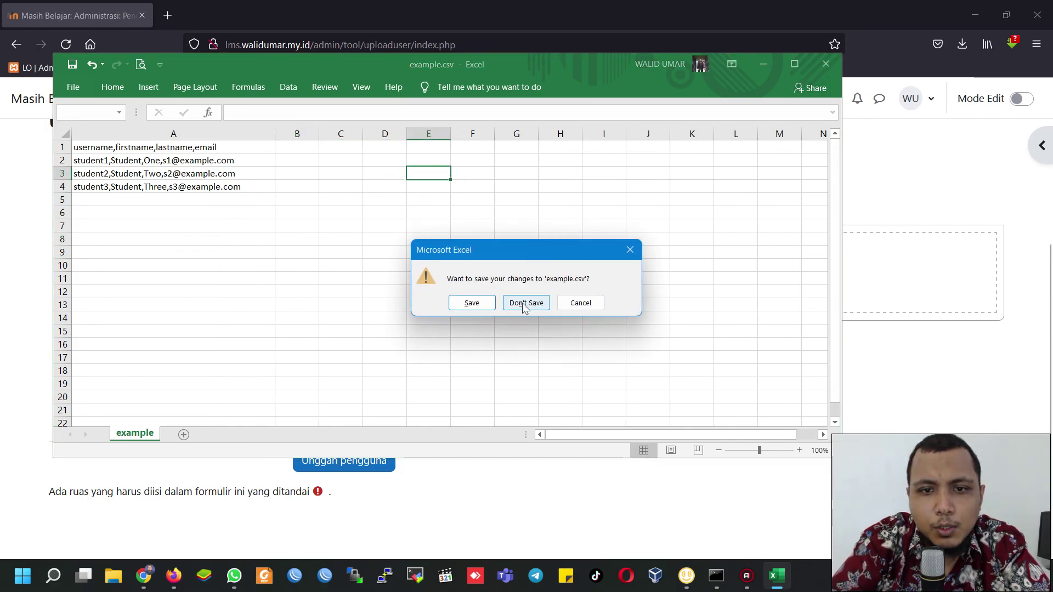
pyautogui.click(523, 303)
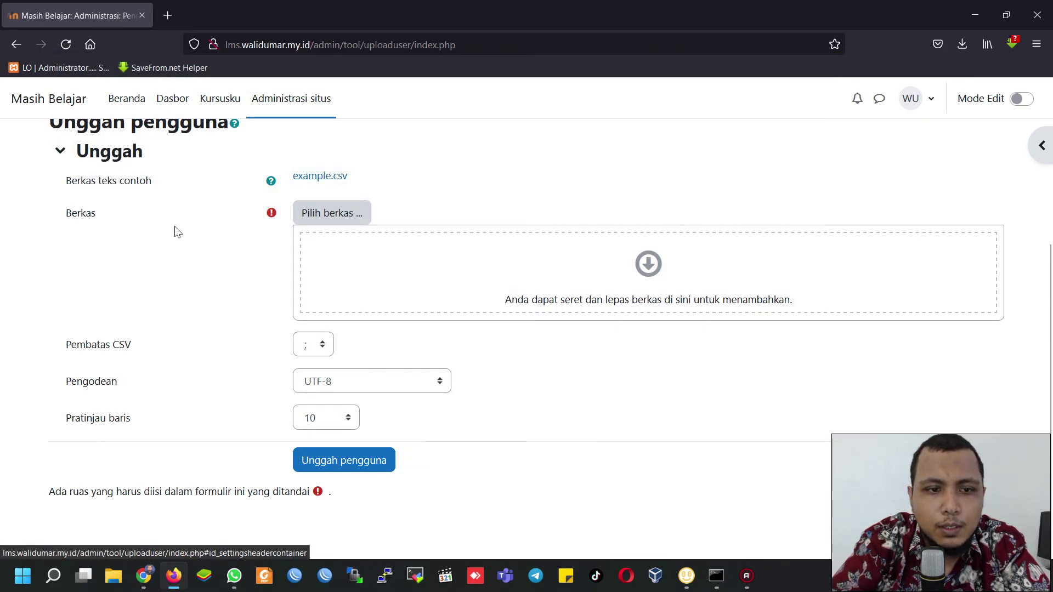
# - Leave Unggah pengguna and return to the Dasbor page with the August 2022 calendar
pyautogui.scroll(3, 494, 221)
pyautogui.scroll(-3, 483, 221)
pyautogui.scroll(3, 484, 221)
pyautogui.click(416, 233)
pyautogui.click(50, 110)
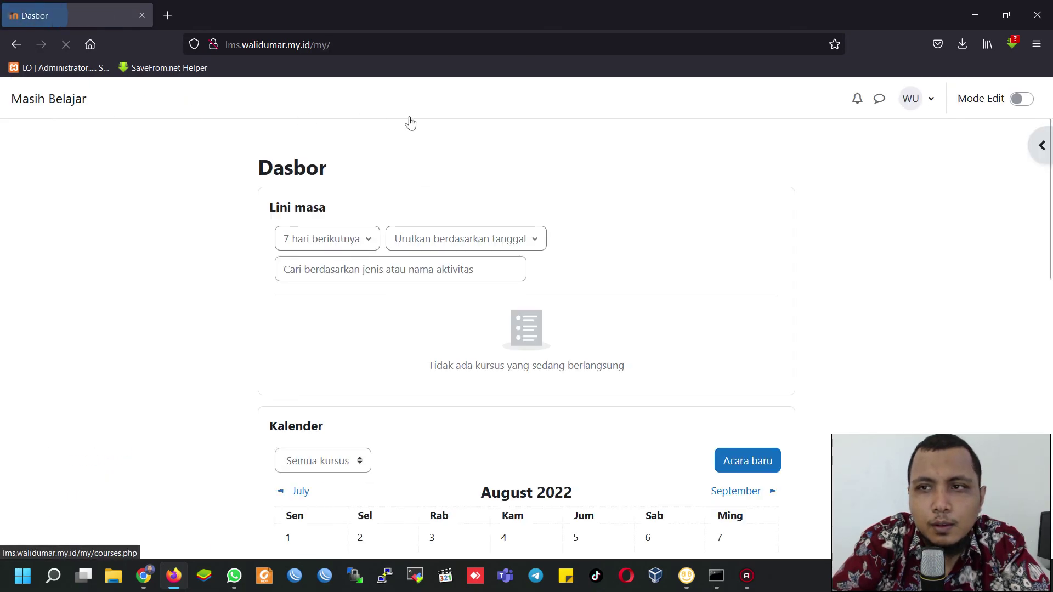
pyautogui.scroll(-10, 557, 142)
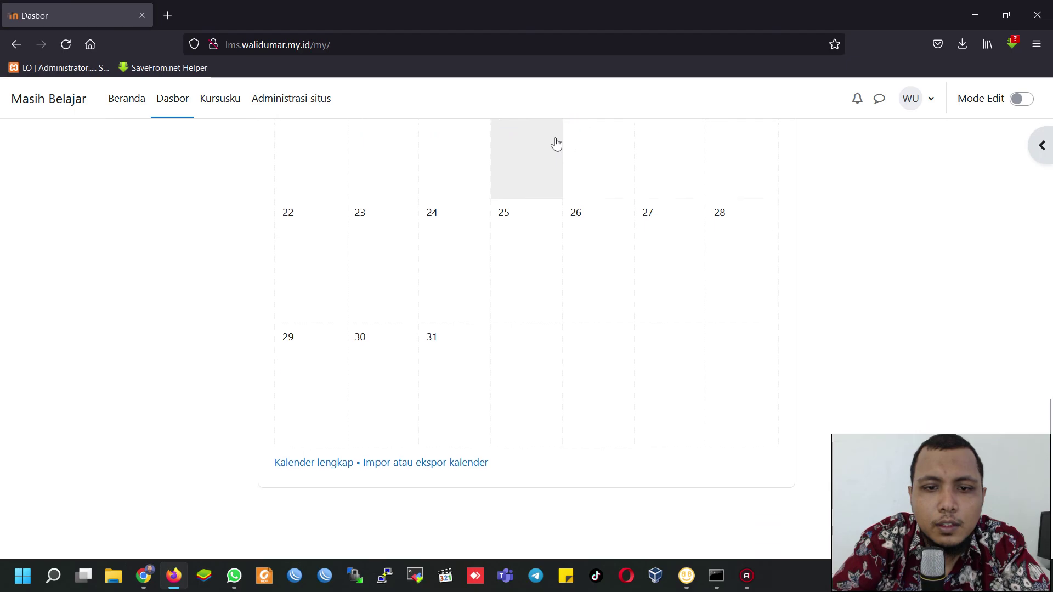
pyautogui.scroll(6, 768, 271)
pyautogui.scroll(5, 782, 272)
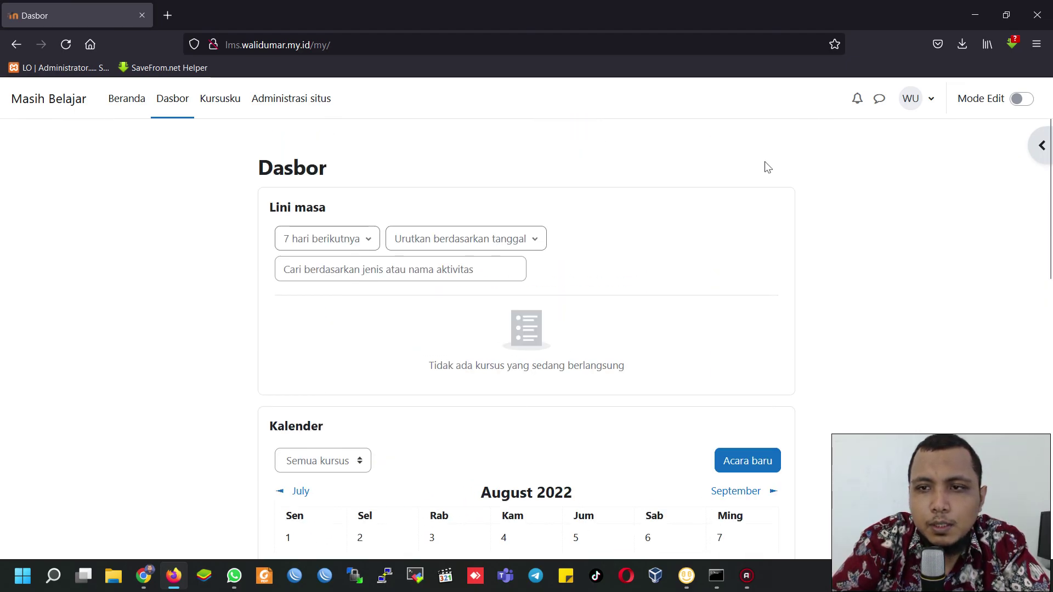